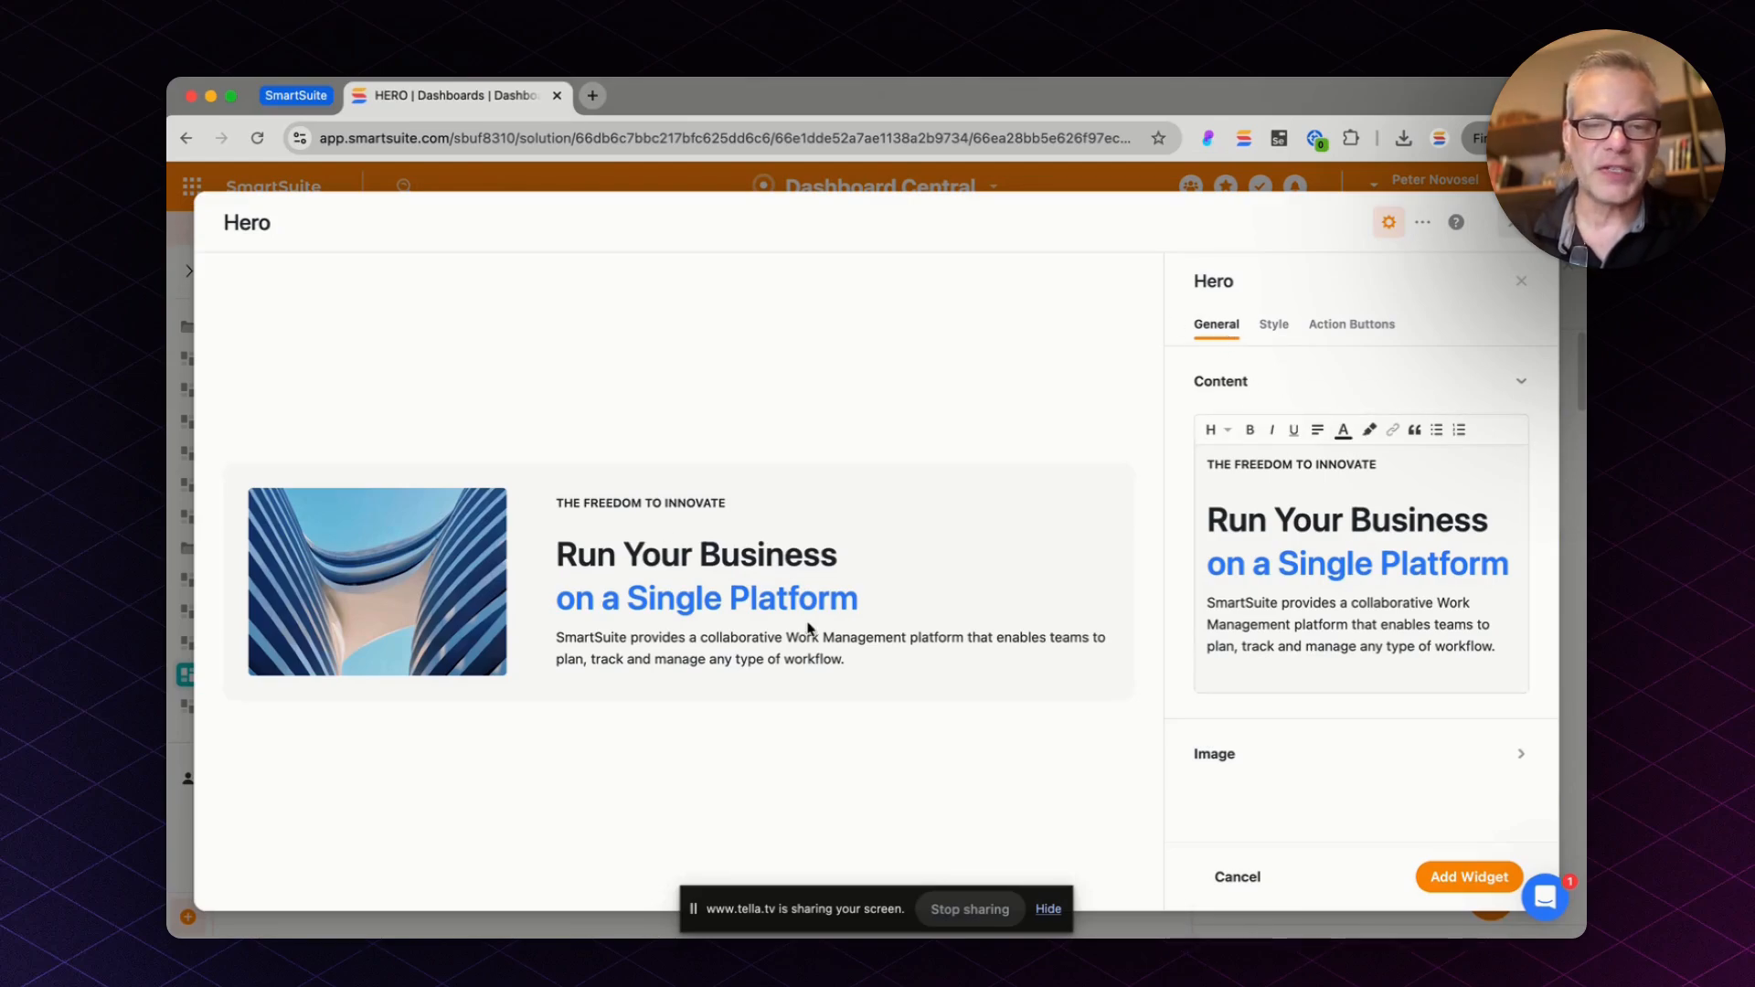
# Step: Try the alternative hero layouts and spacings, keeping the image left of the text with equal column spacing
pyautogui.click(1274, 324)
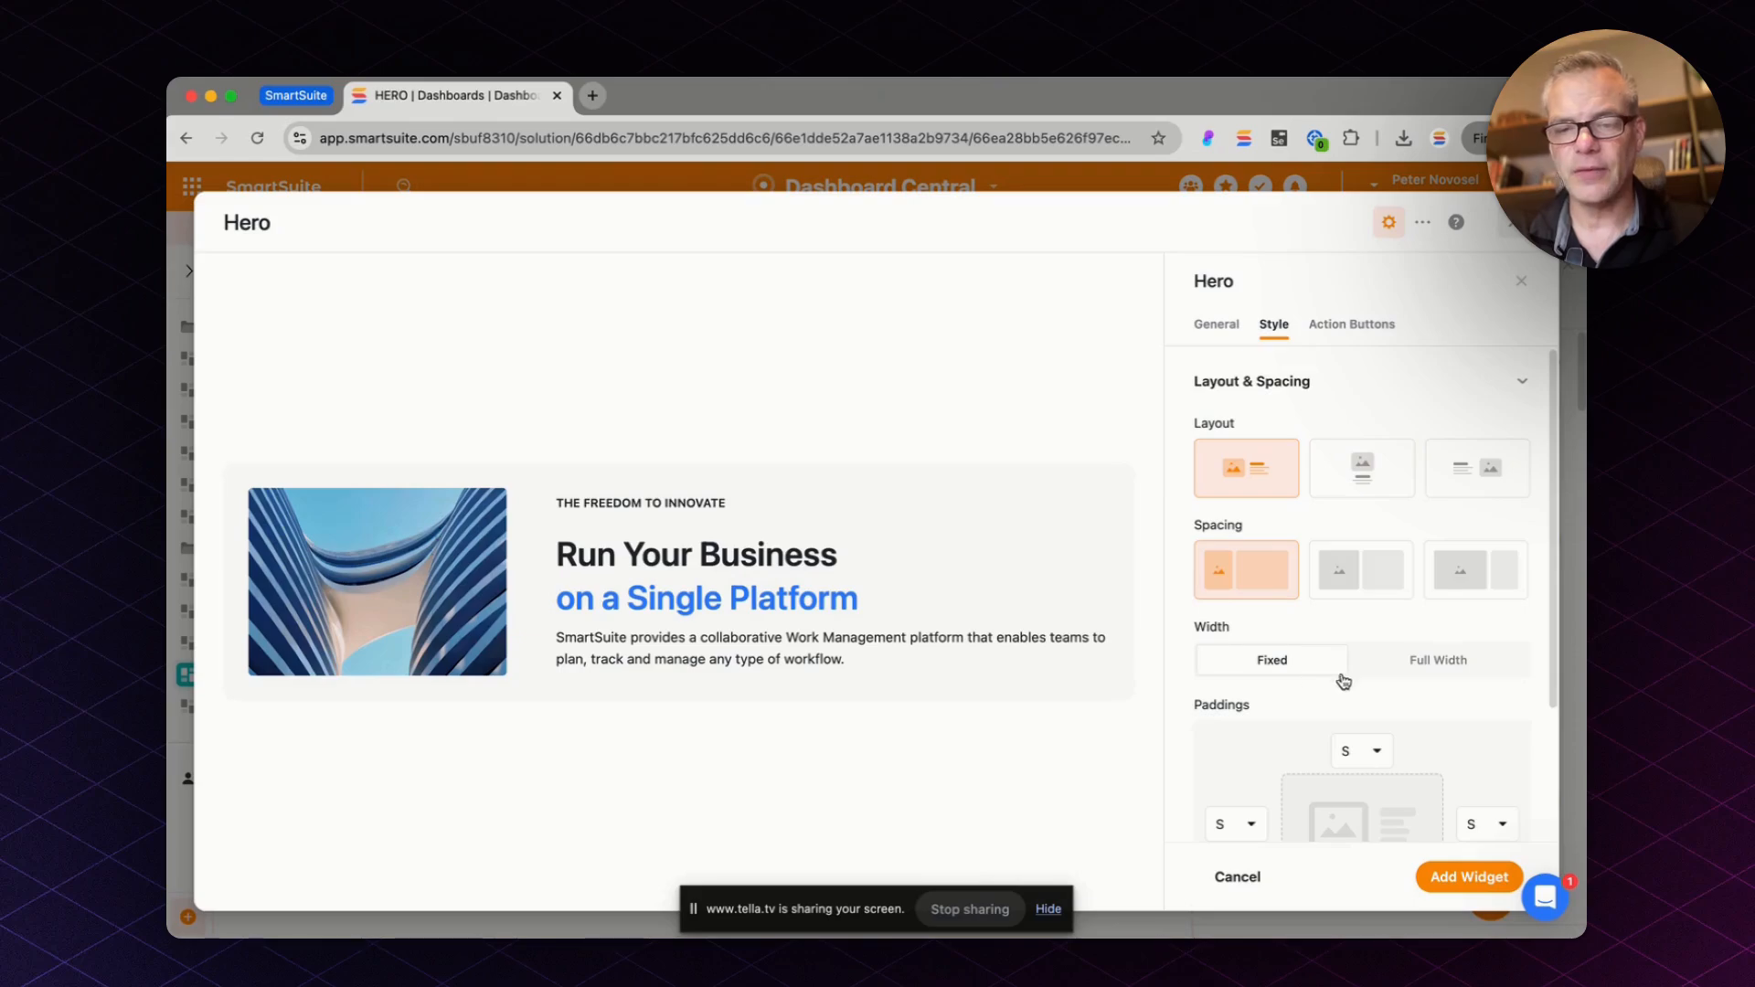
pyautogui.click(1369, 476)
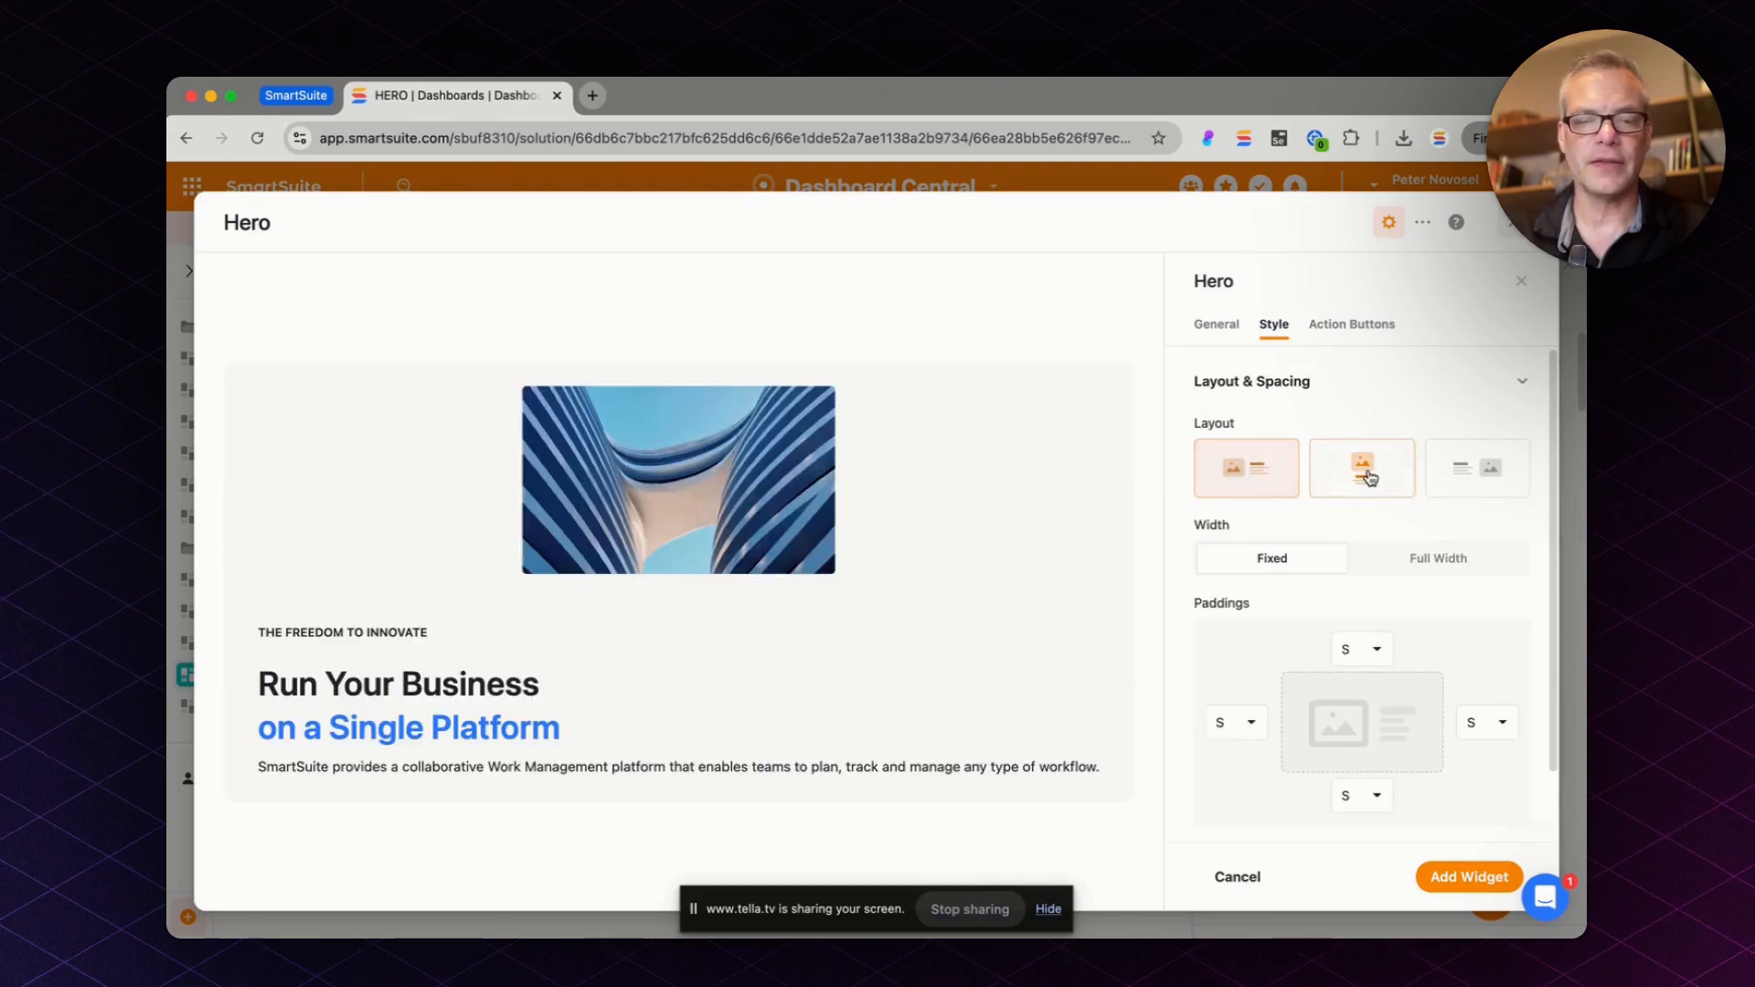
pyautogui.click(1478, 475)
pyautogui.click(1278, 470)
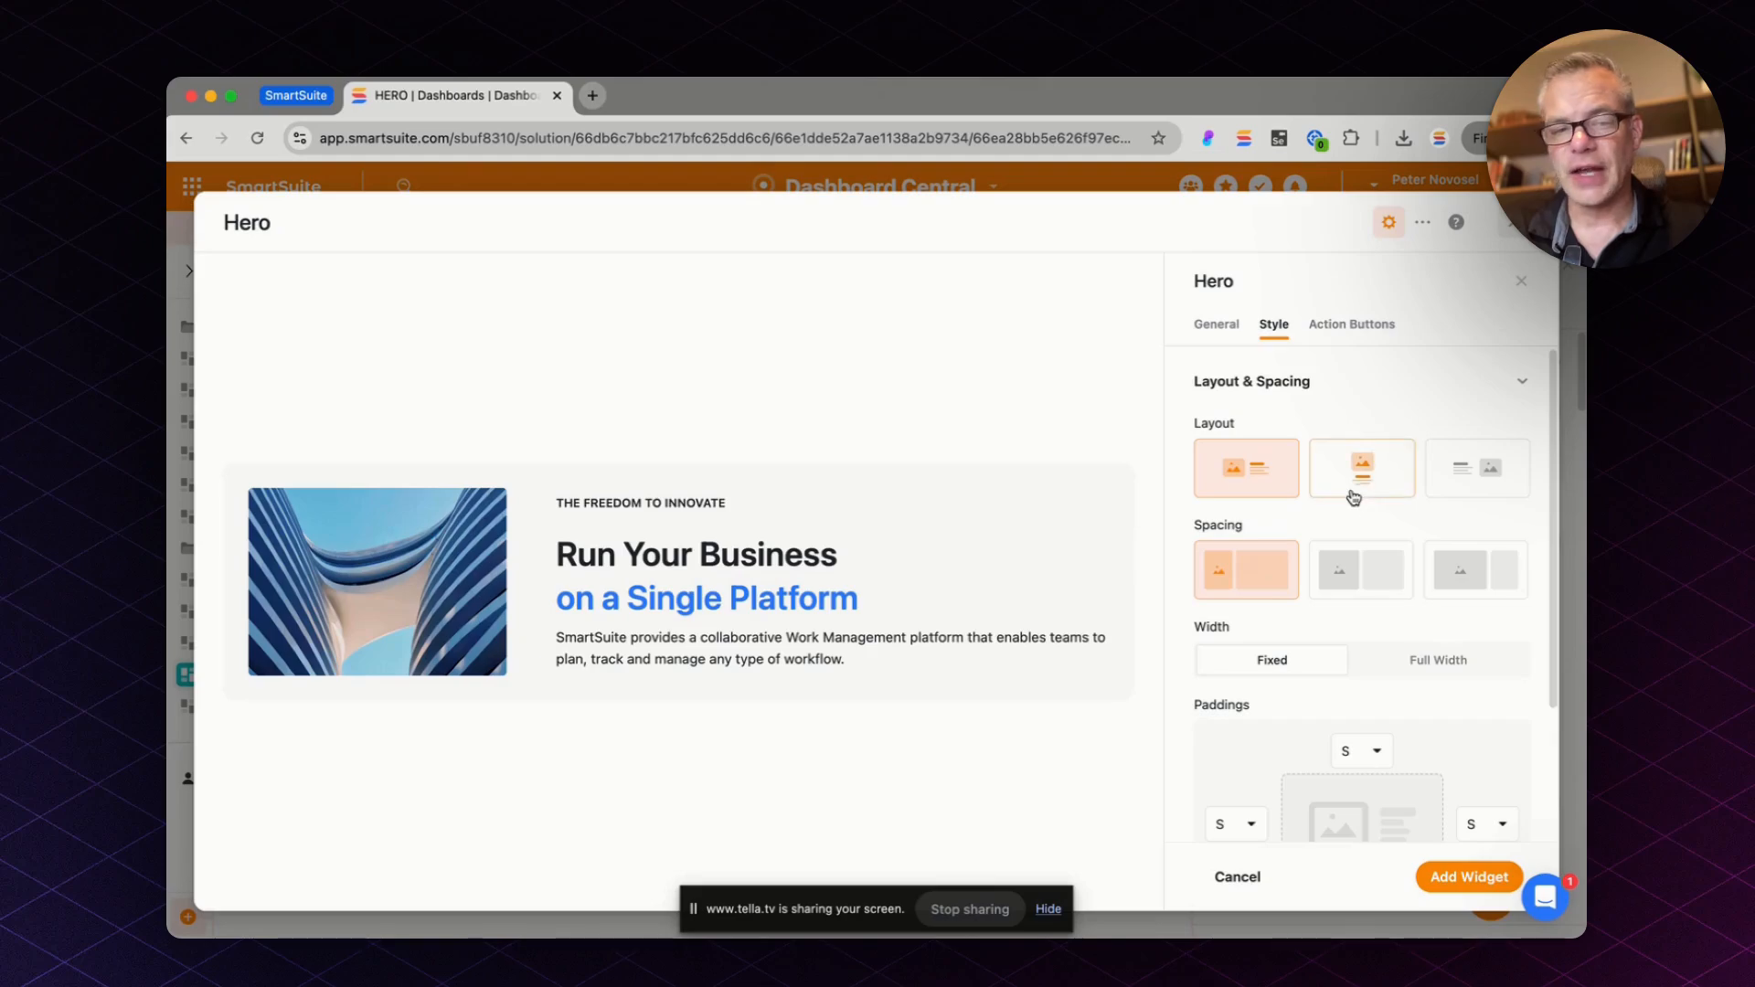
pyautogui.click(1360, 562)
pyautogui.click(1468, 579)
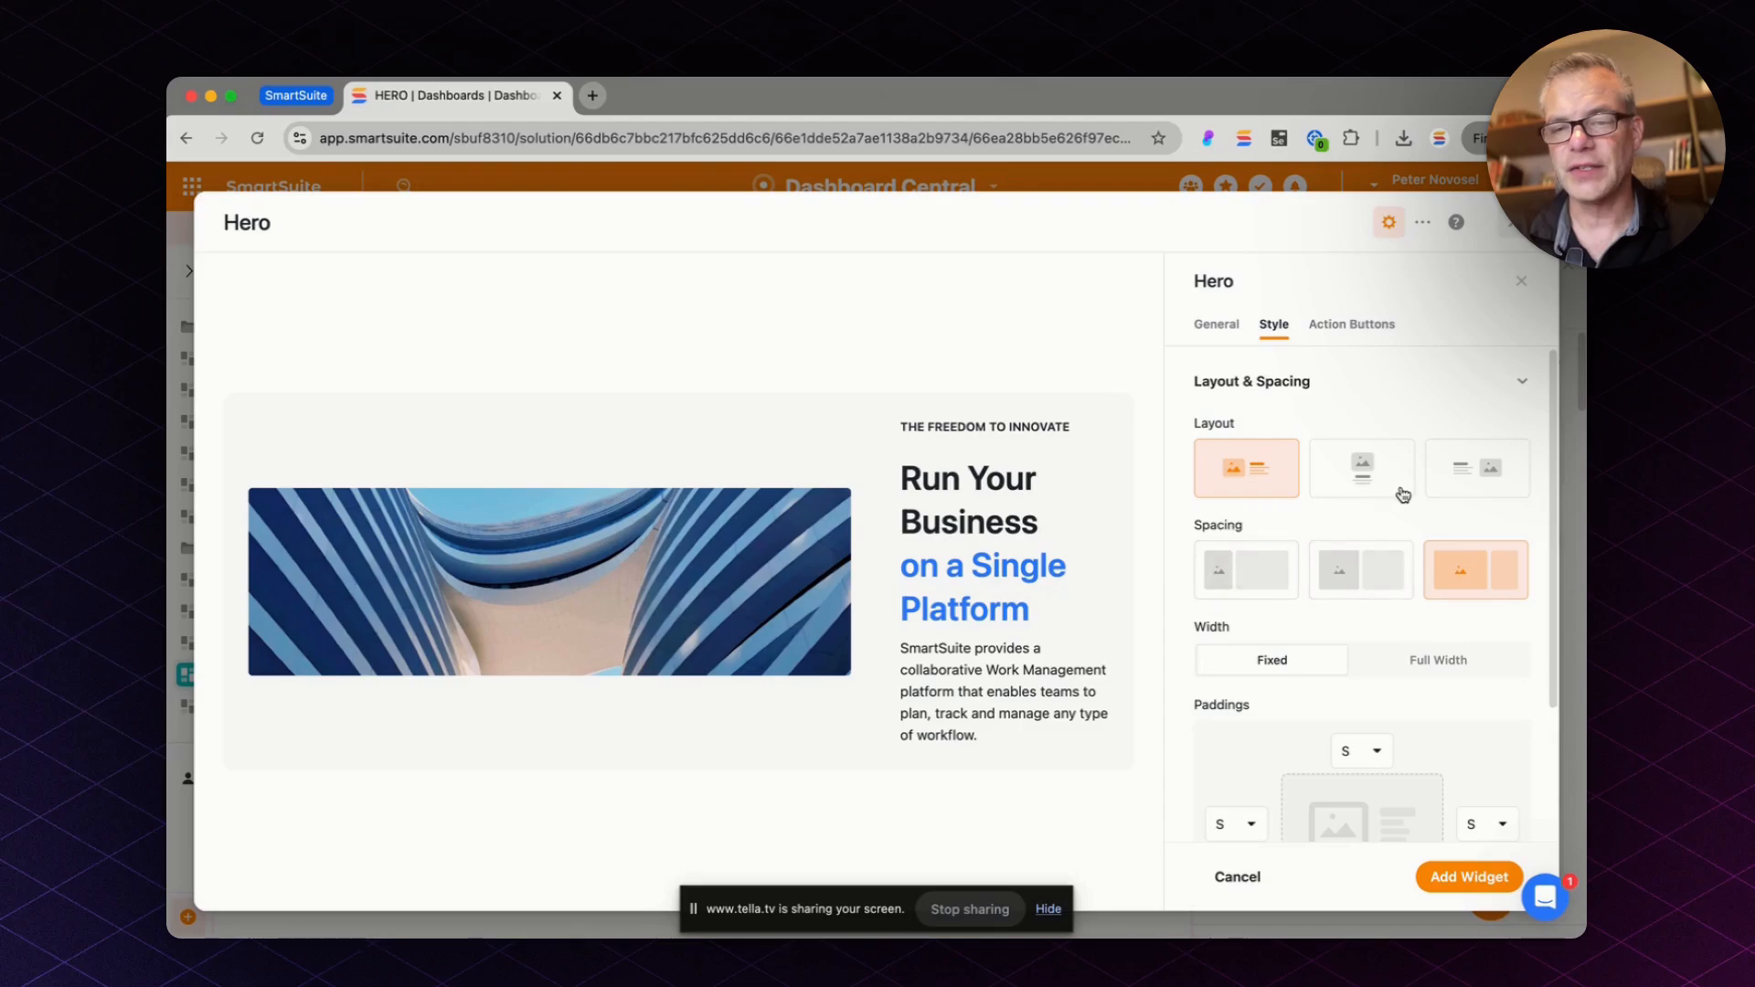
pyautogui.click(1468, 485)
pyautogui.click(1362, 466)
pyautogui.click(1266, 472)
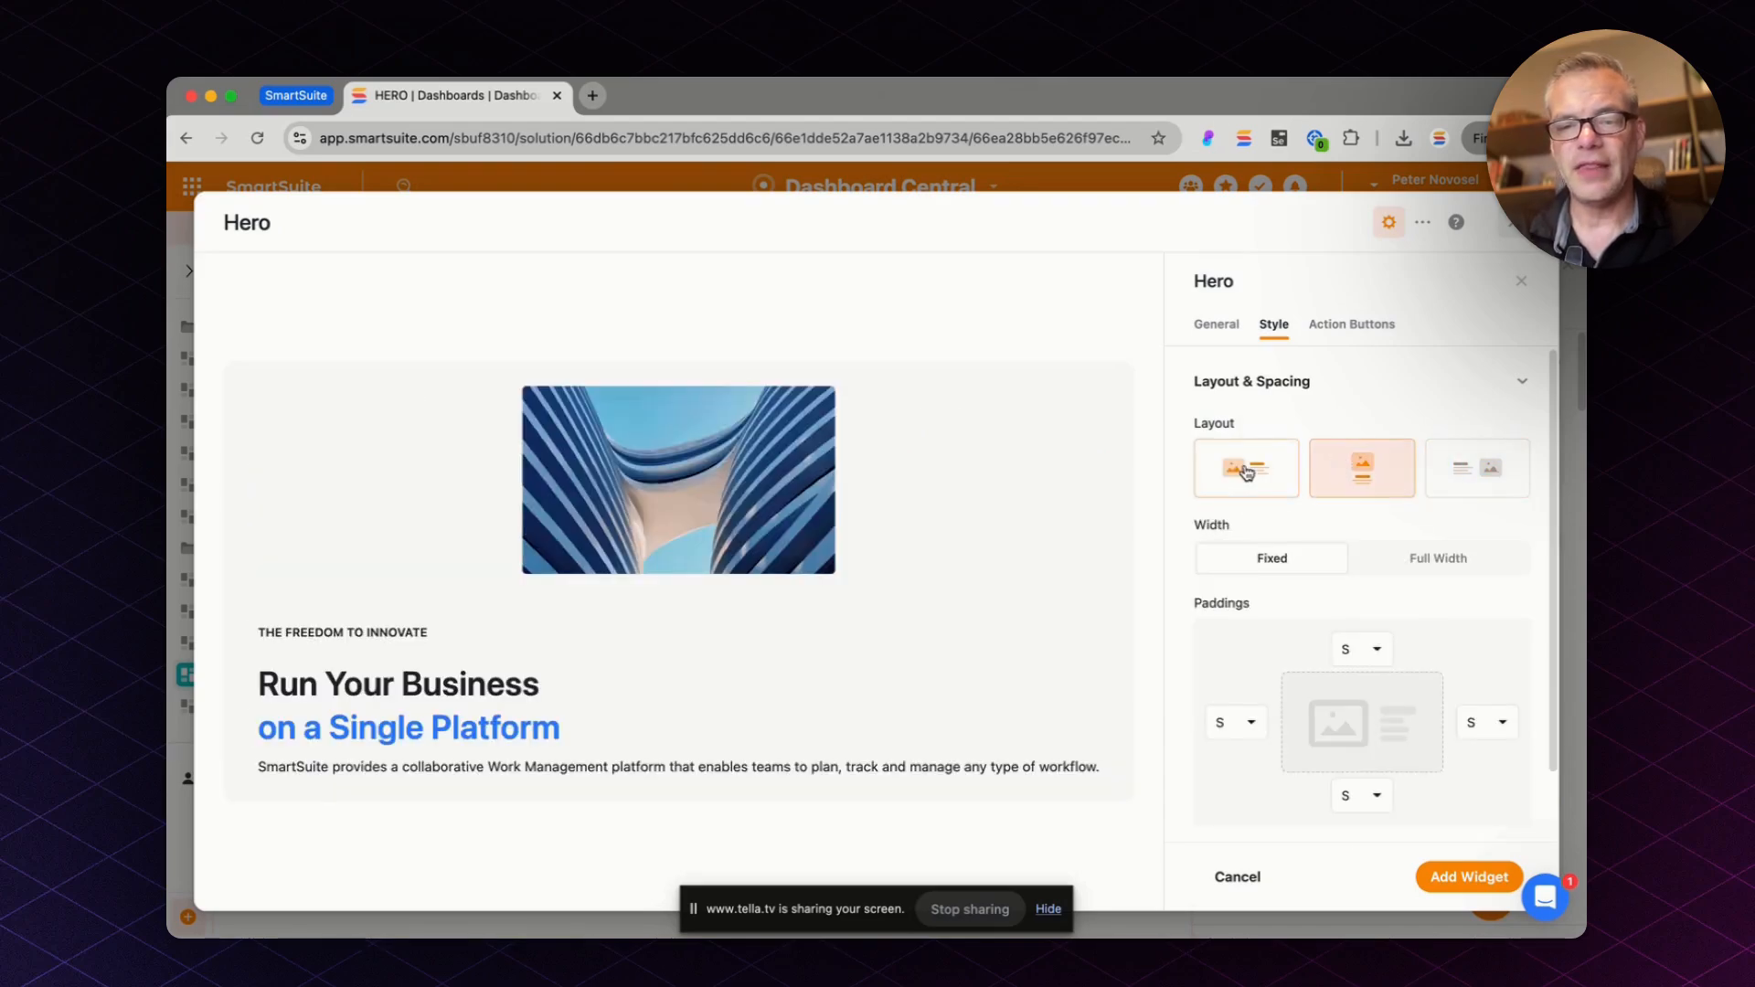
pyautogui.click(1391, 567)
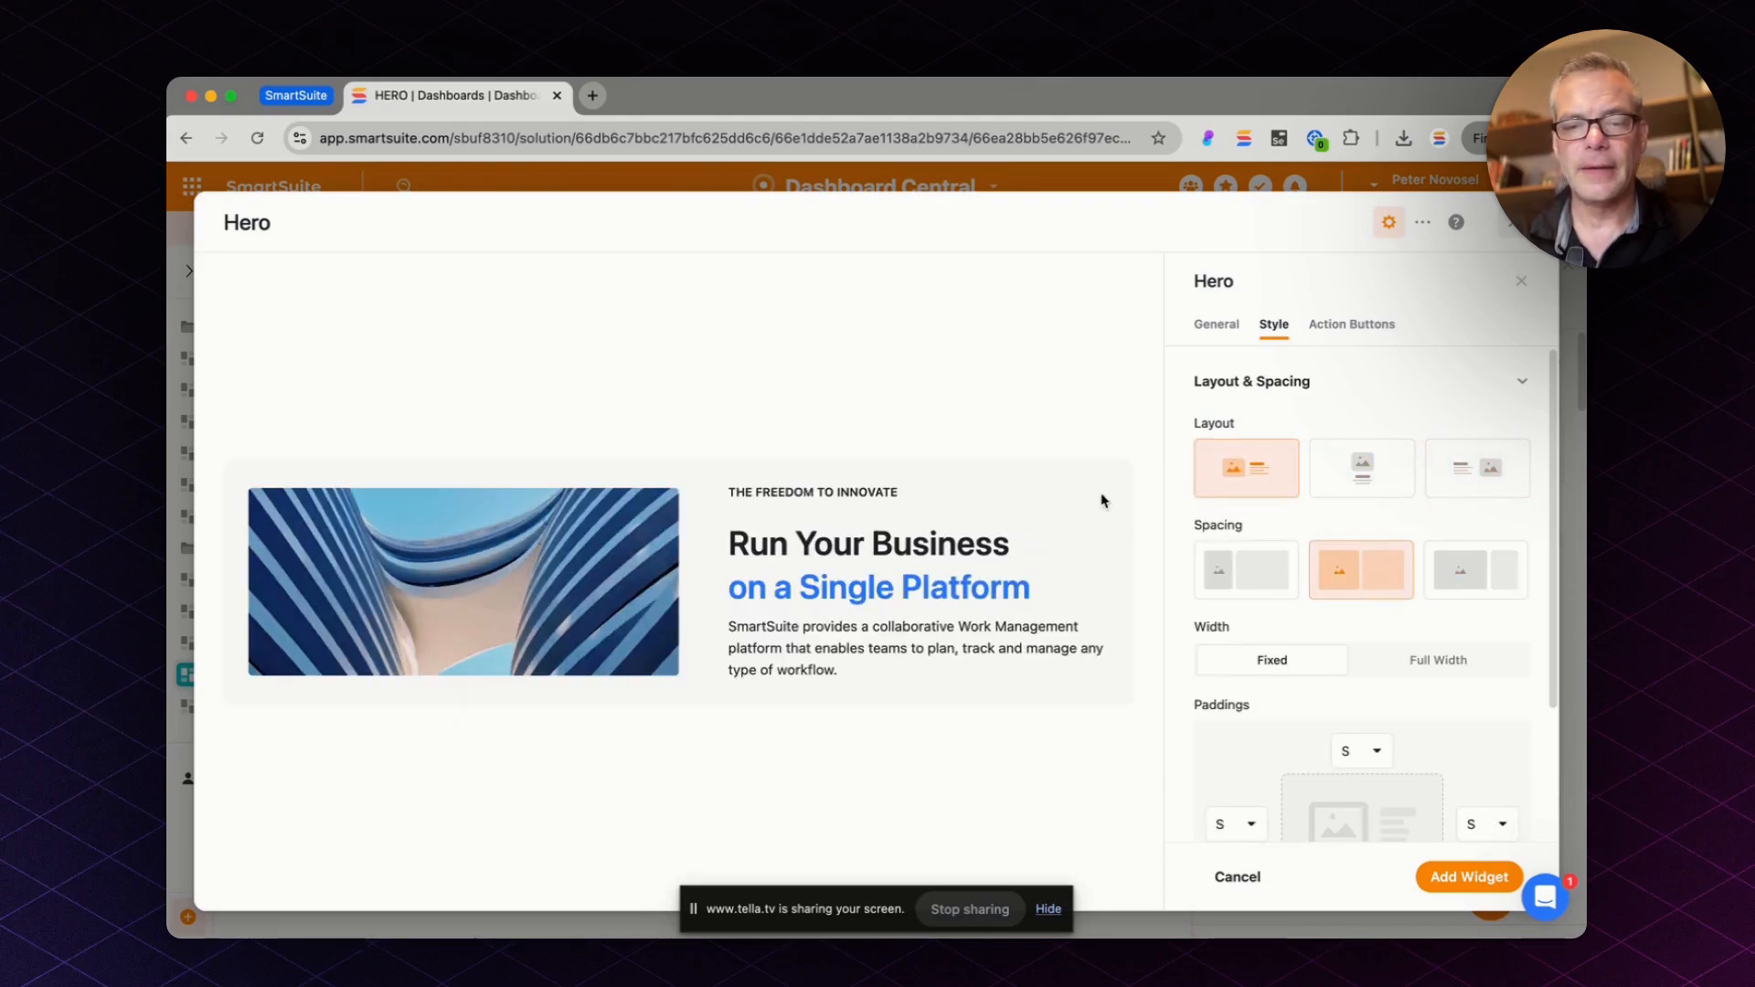
# Step: Compare the hero's fixed and full-width display, and set its width to Full Width
pyautogui.click(1435, 660)
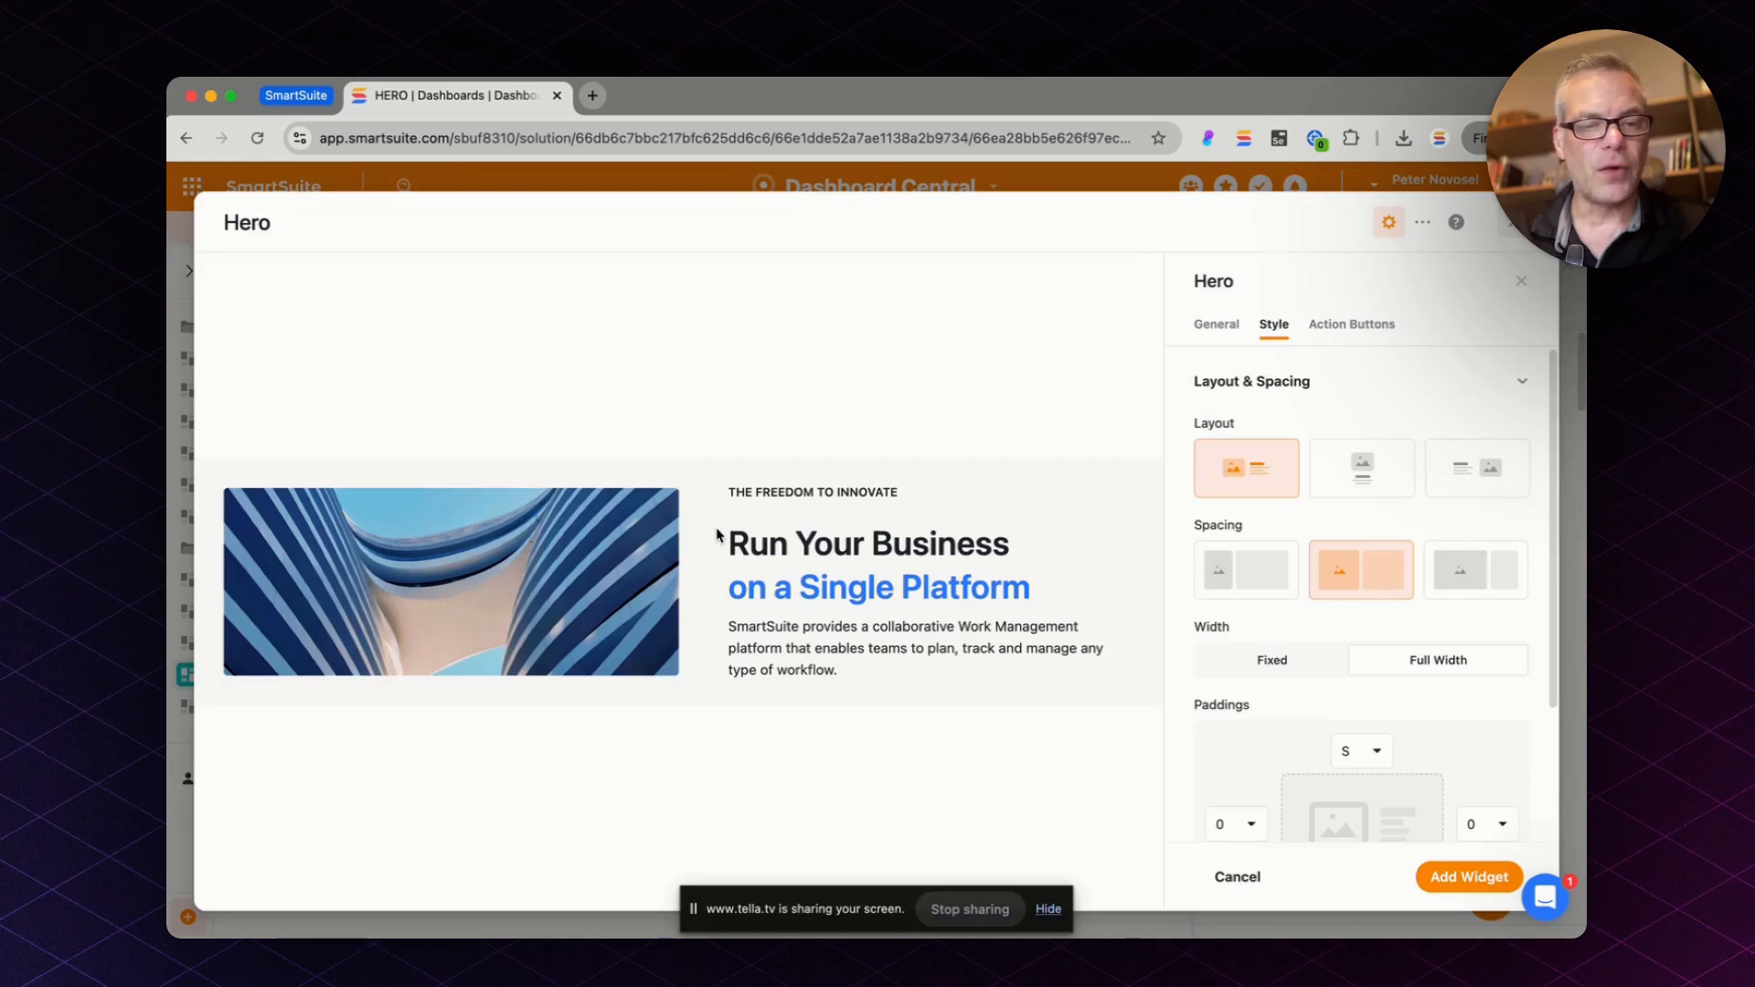
pyautogui.click(1265, 661)
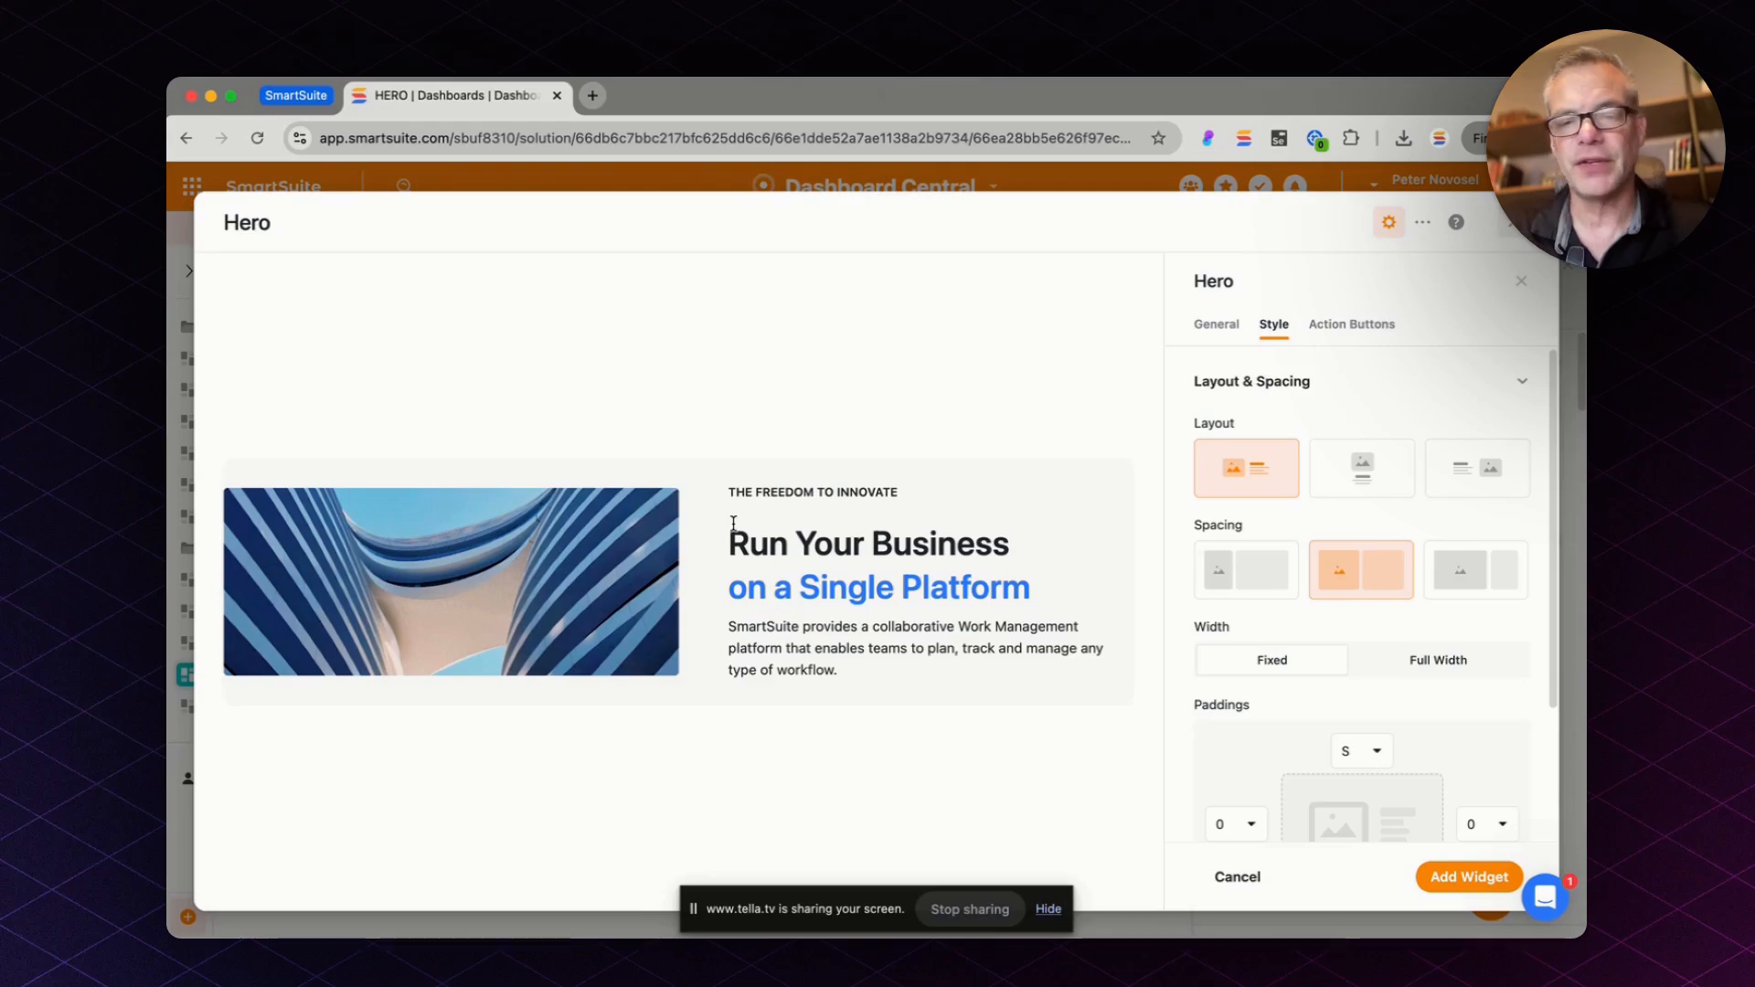
pyautogui.click(1376, 667)
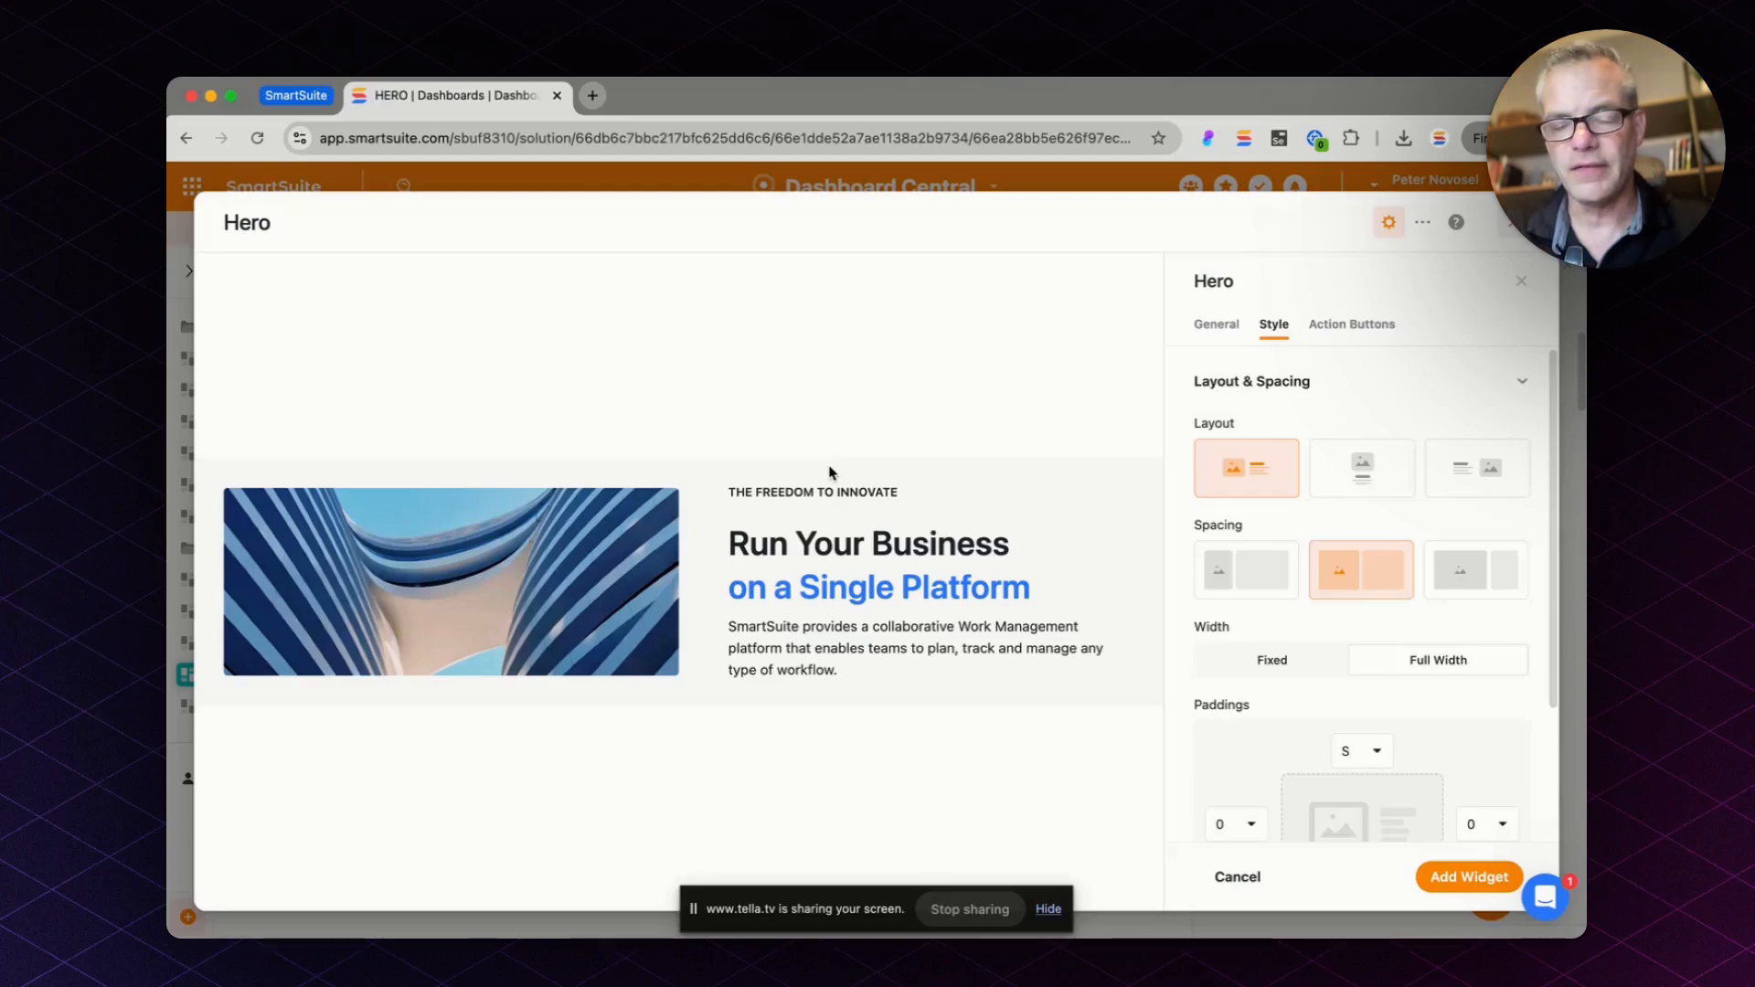
# Step: Try the hero's top padding at 0 (none) and set it back to S
pyautogui.scroll(-4, 1366, 702)
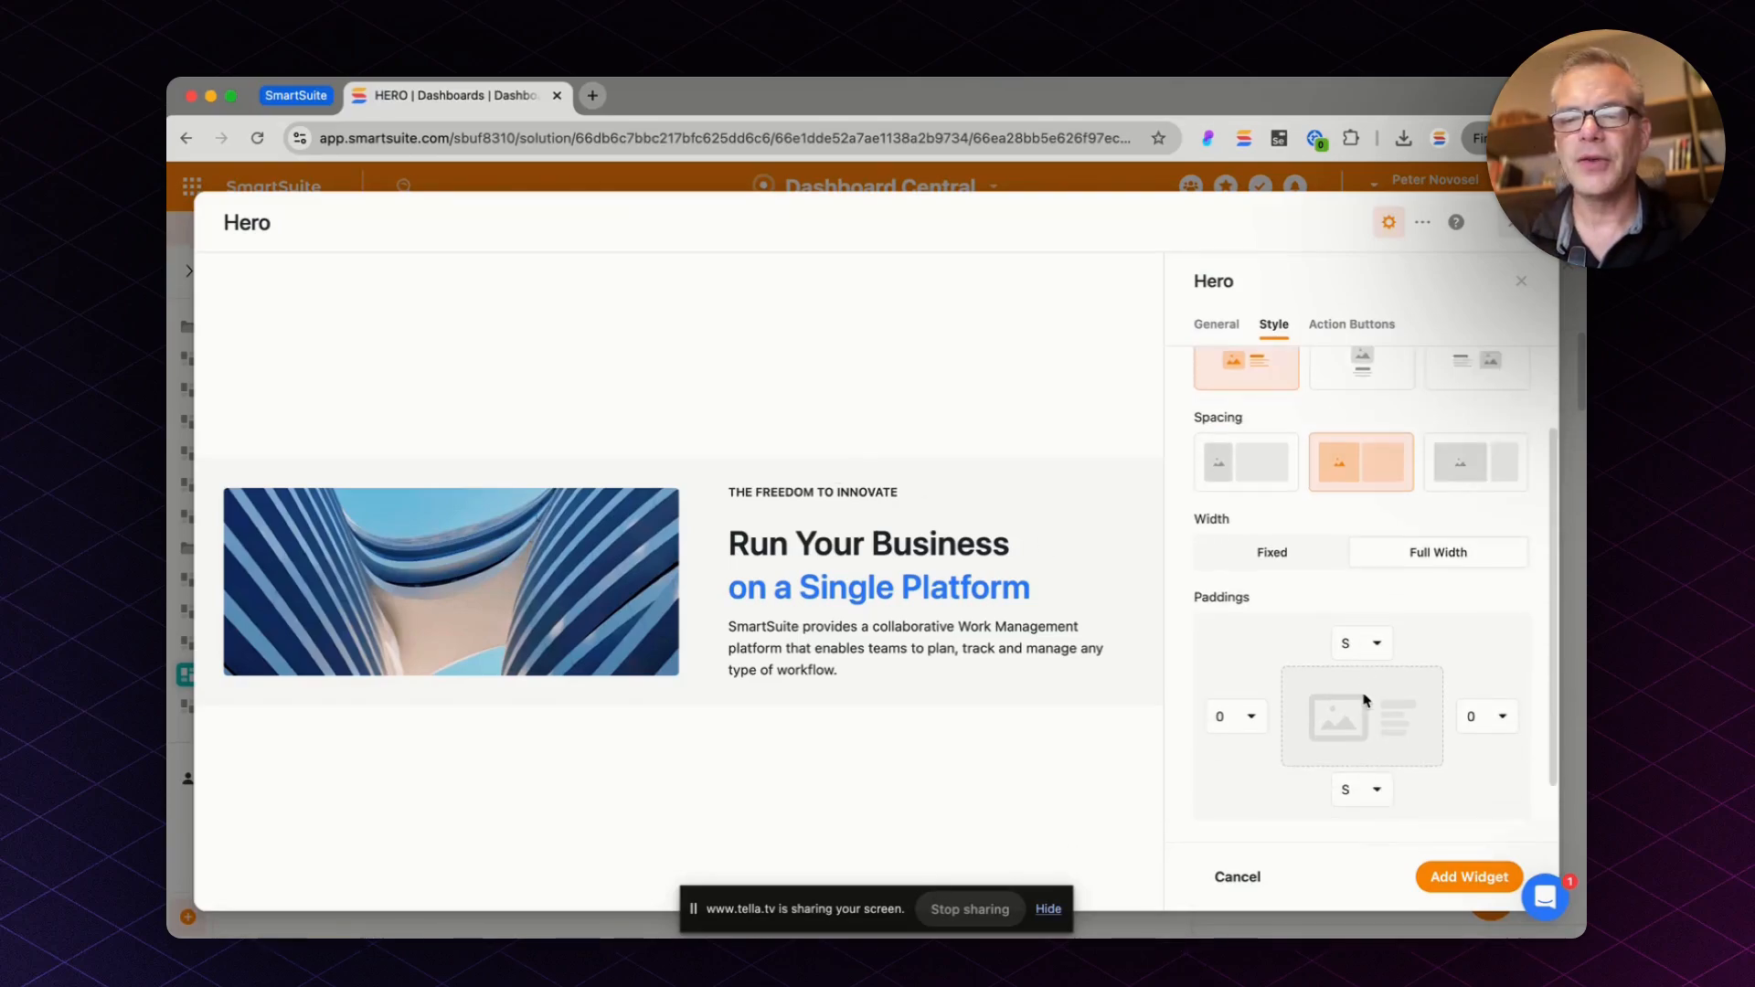
pyautogui.click(1367, 571)
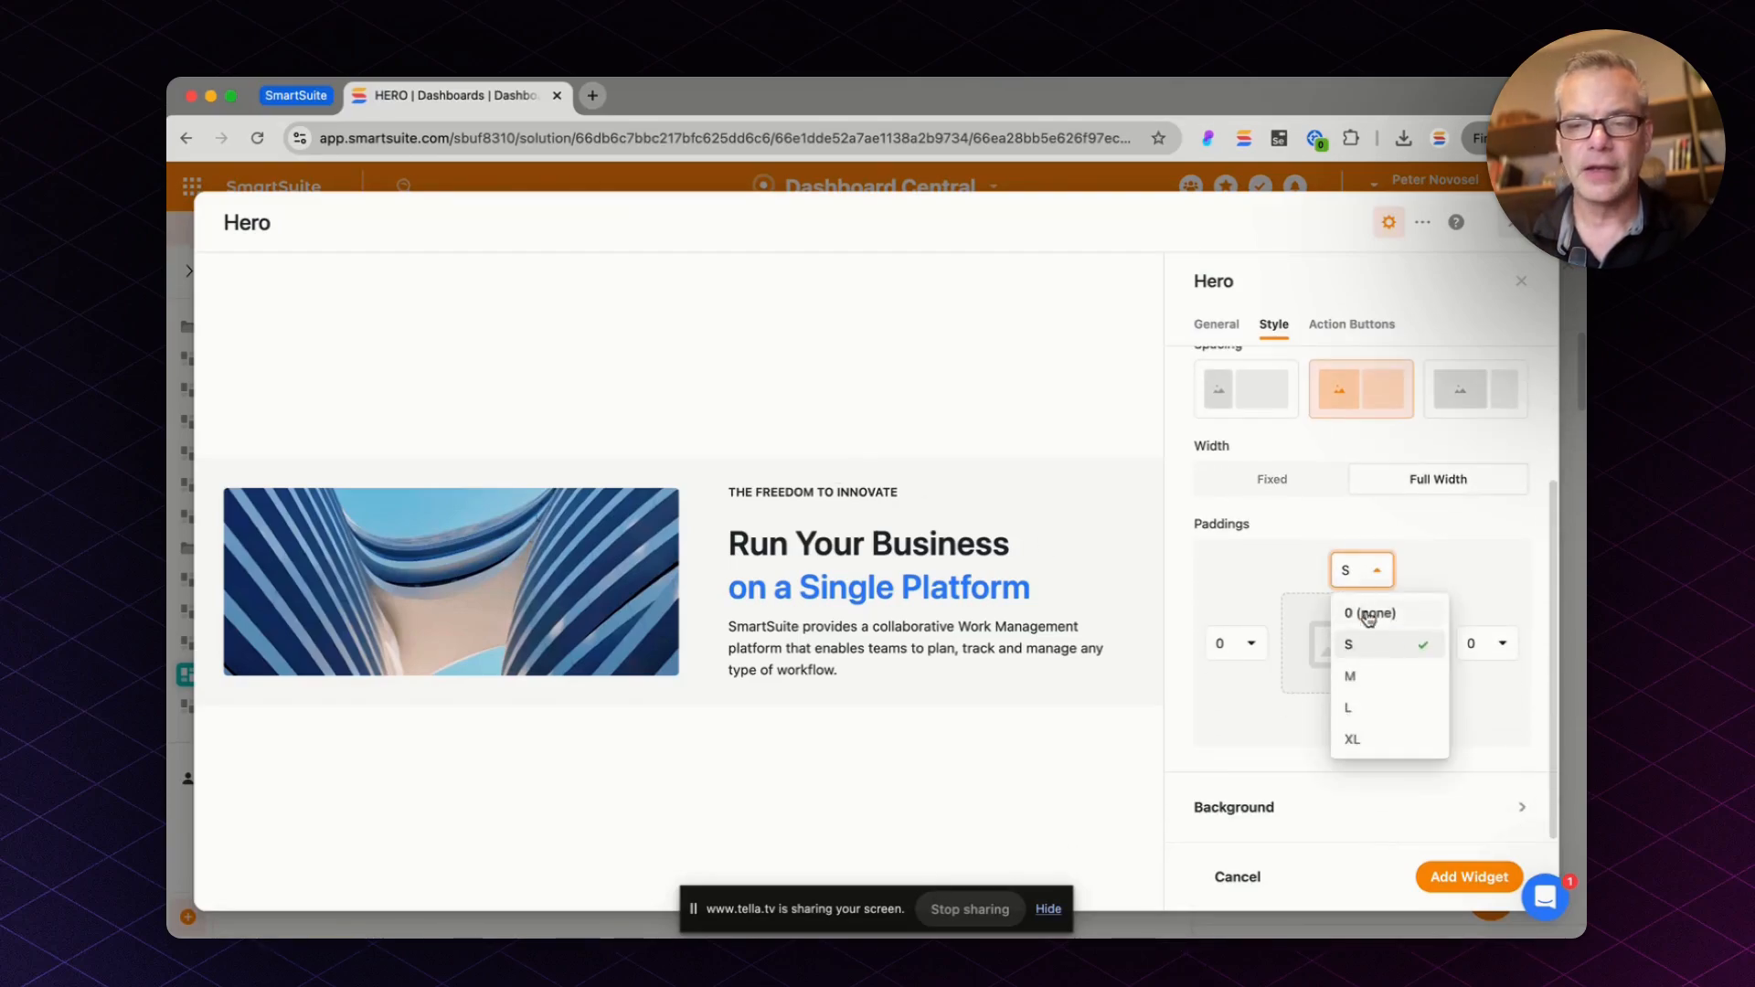
pyautogui.click(1360, 605)
pyautogui.click(1362, 570)
pyautogui.click(1362, 647)
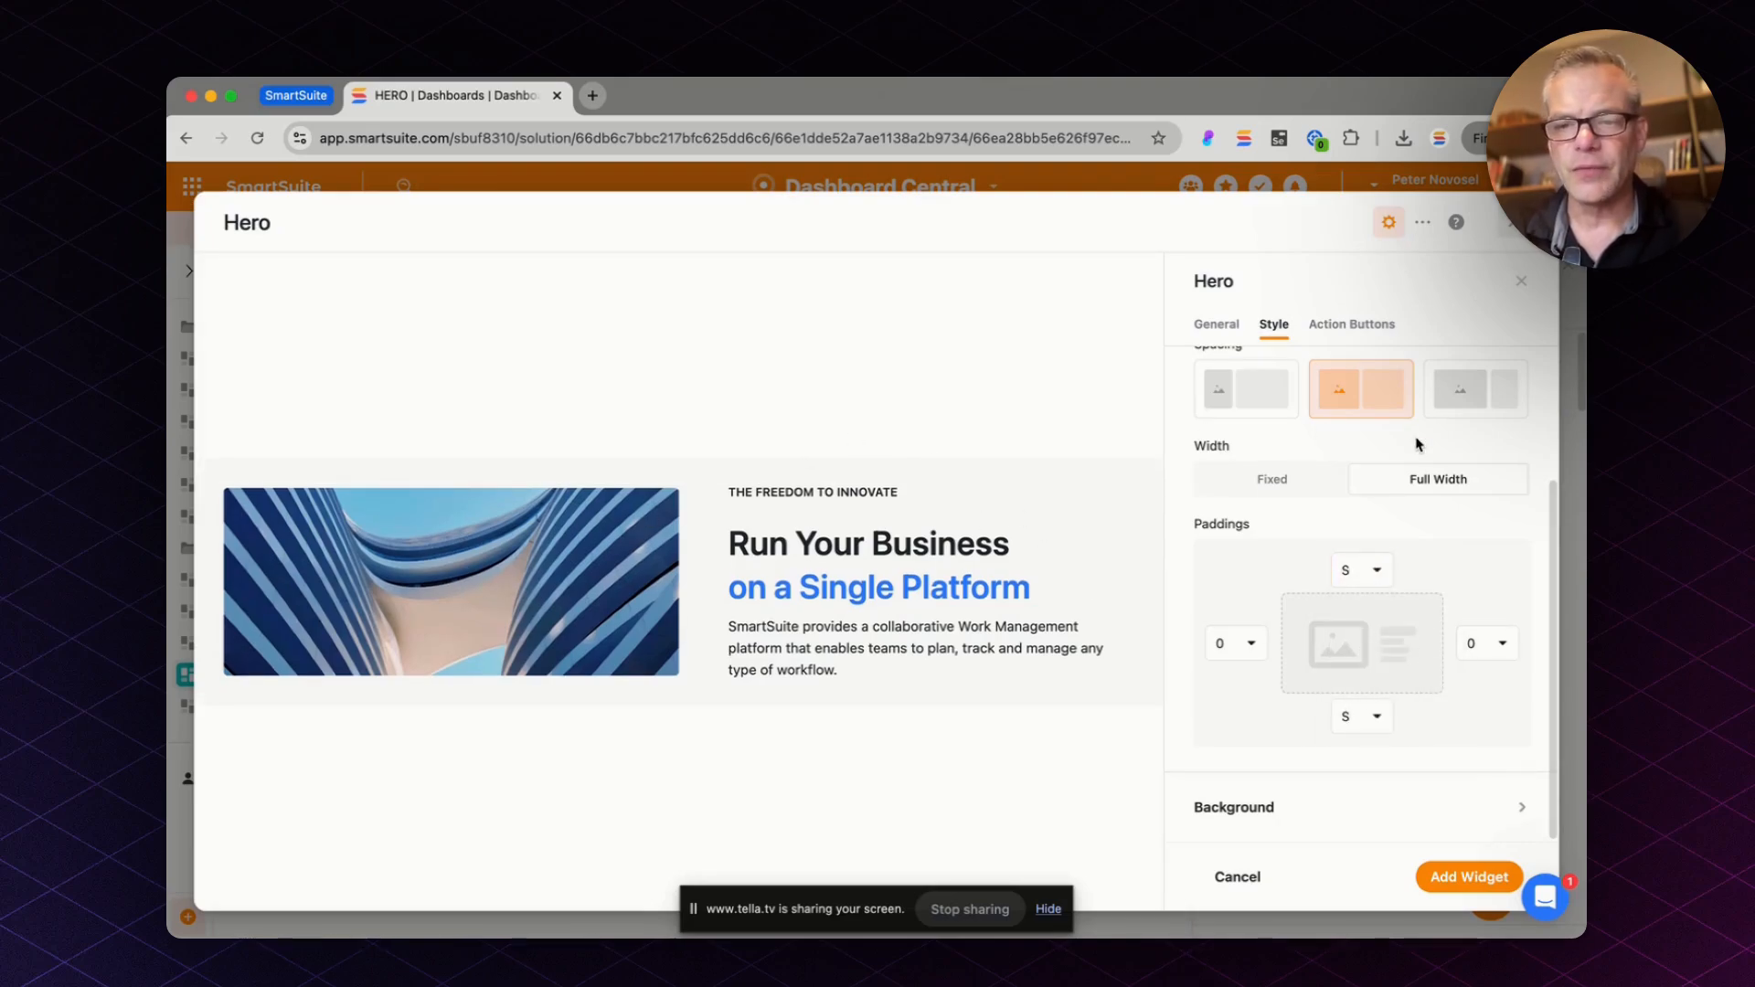
# Step: Review the background types and set the hero's solid background color to black, #000000
pyautogui.click(1294, 822)
pyautogui.scroll(-2, 1271, 813)
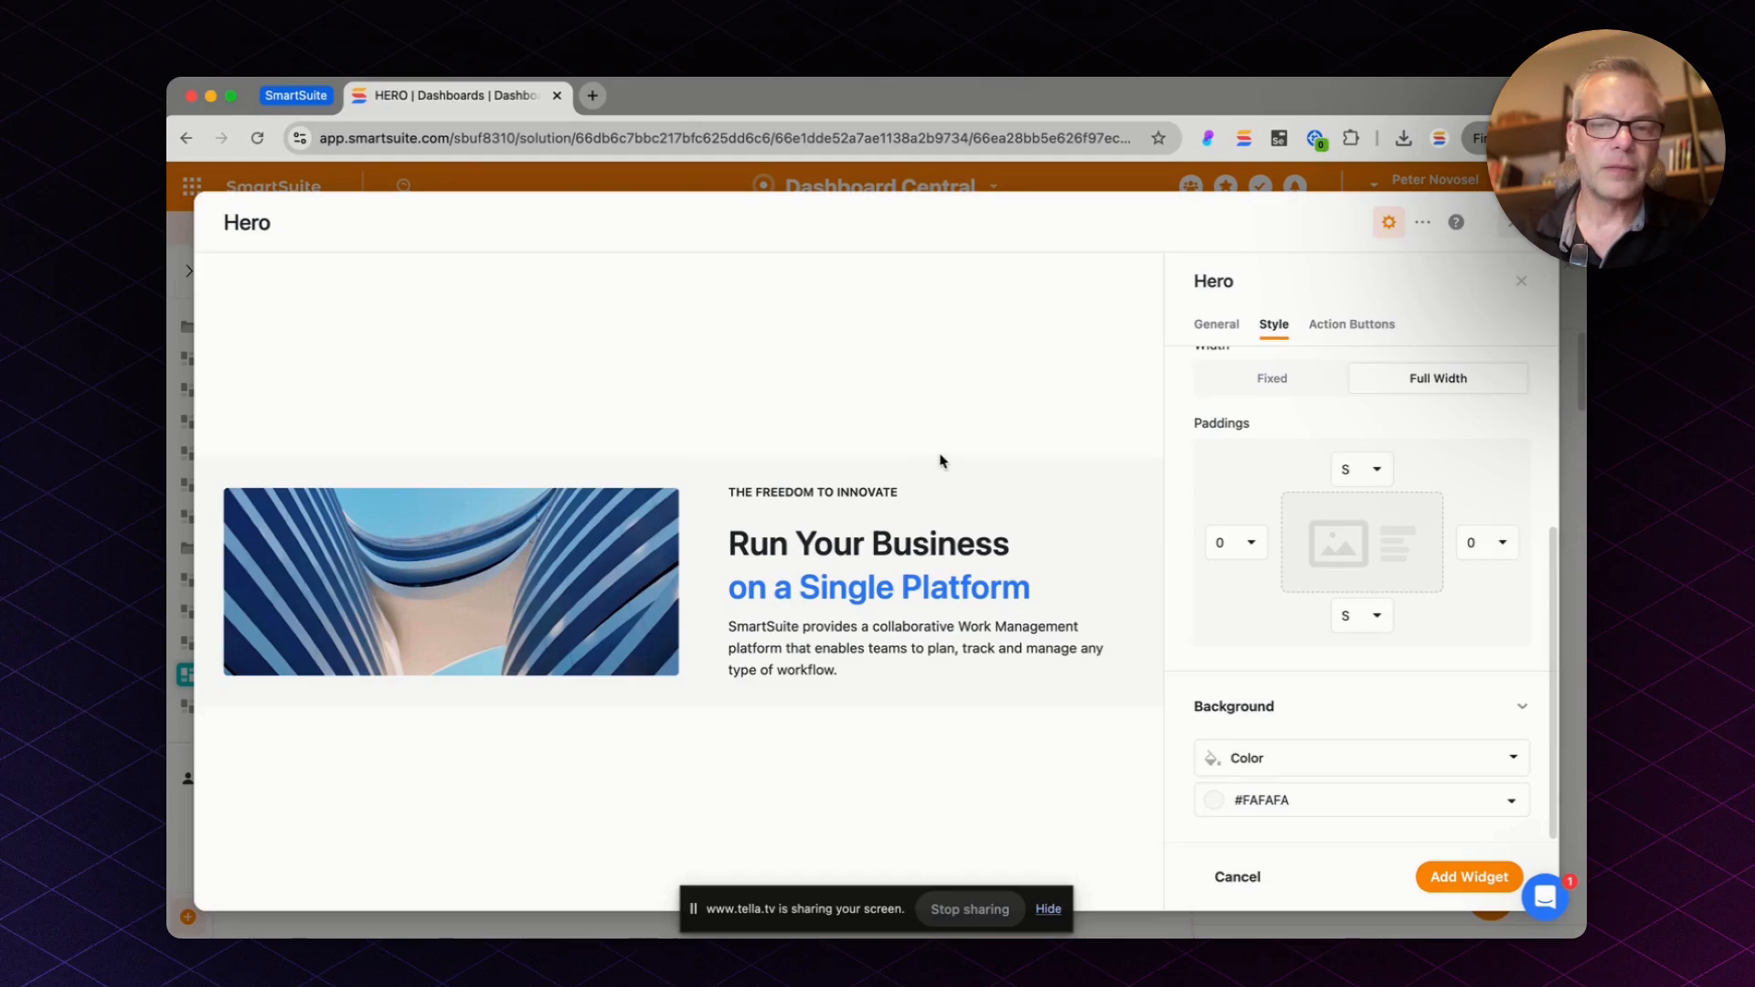
pyautogui.click(1321, 758)
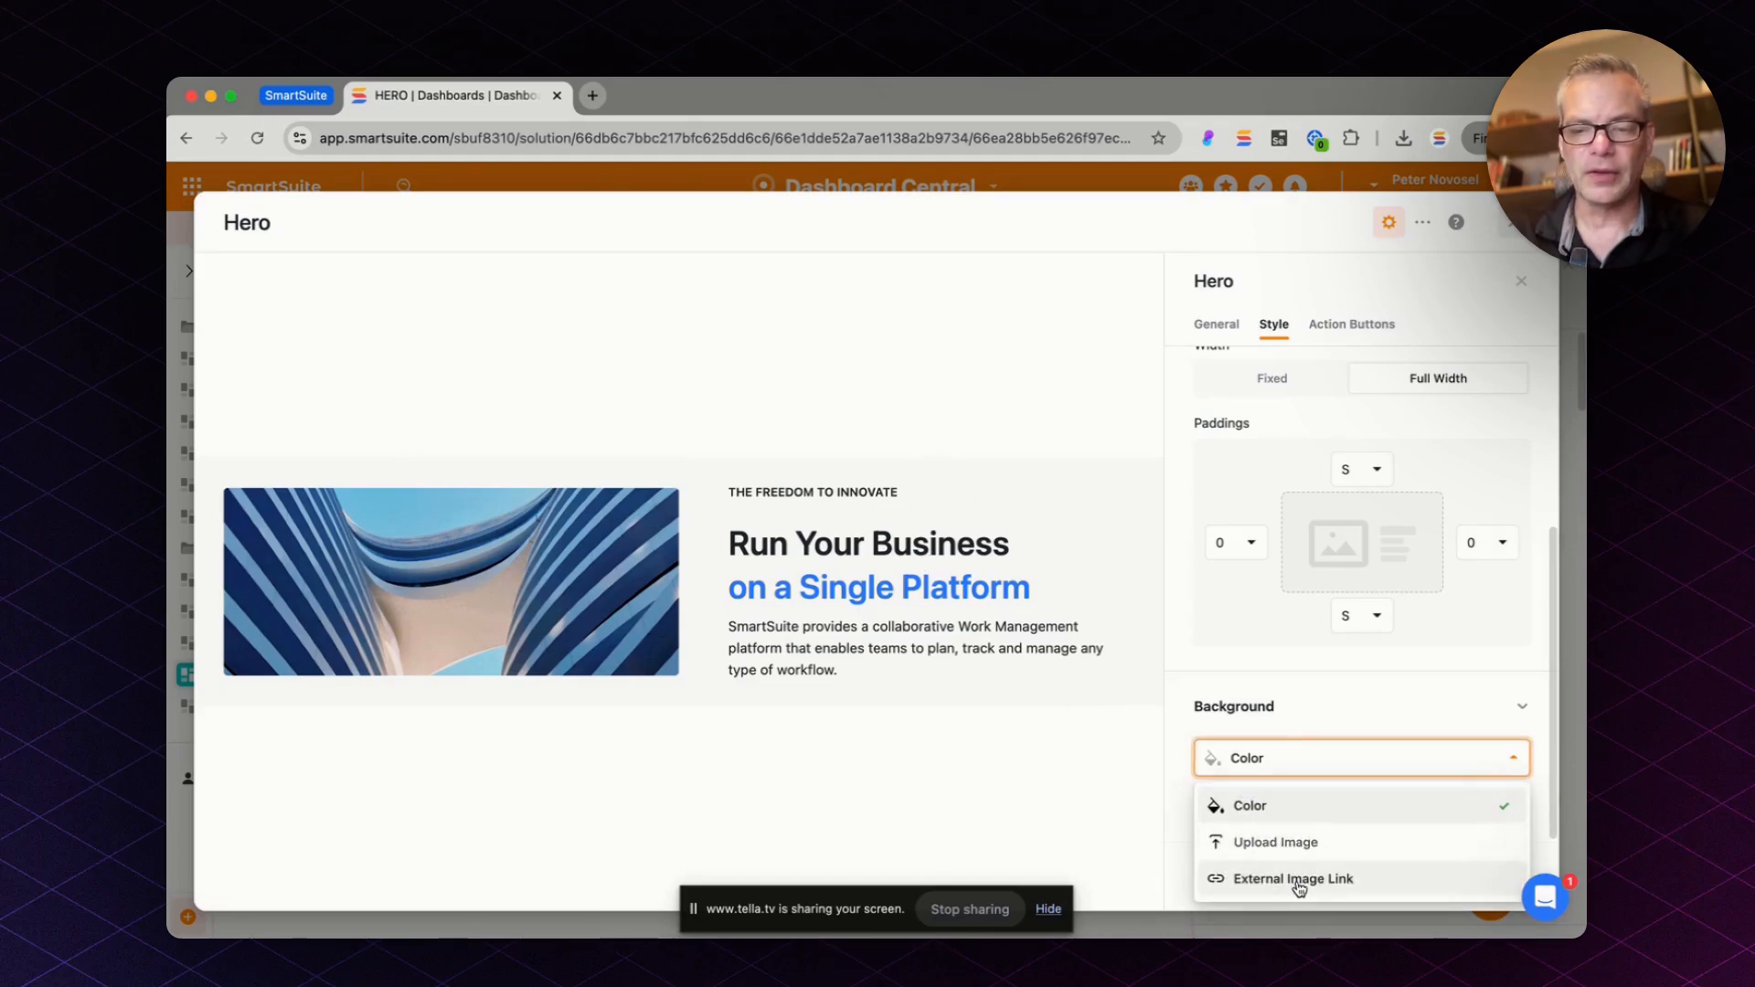
pyautogui.click(1334, 706)
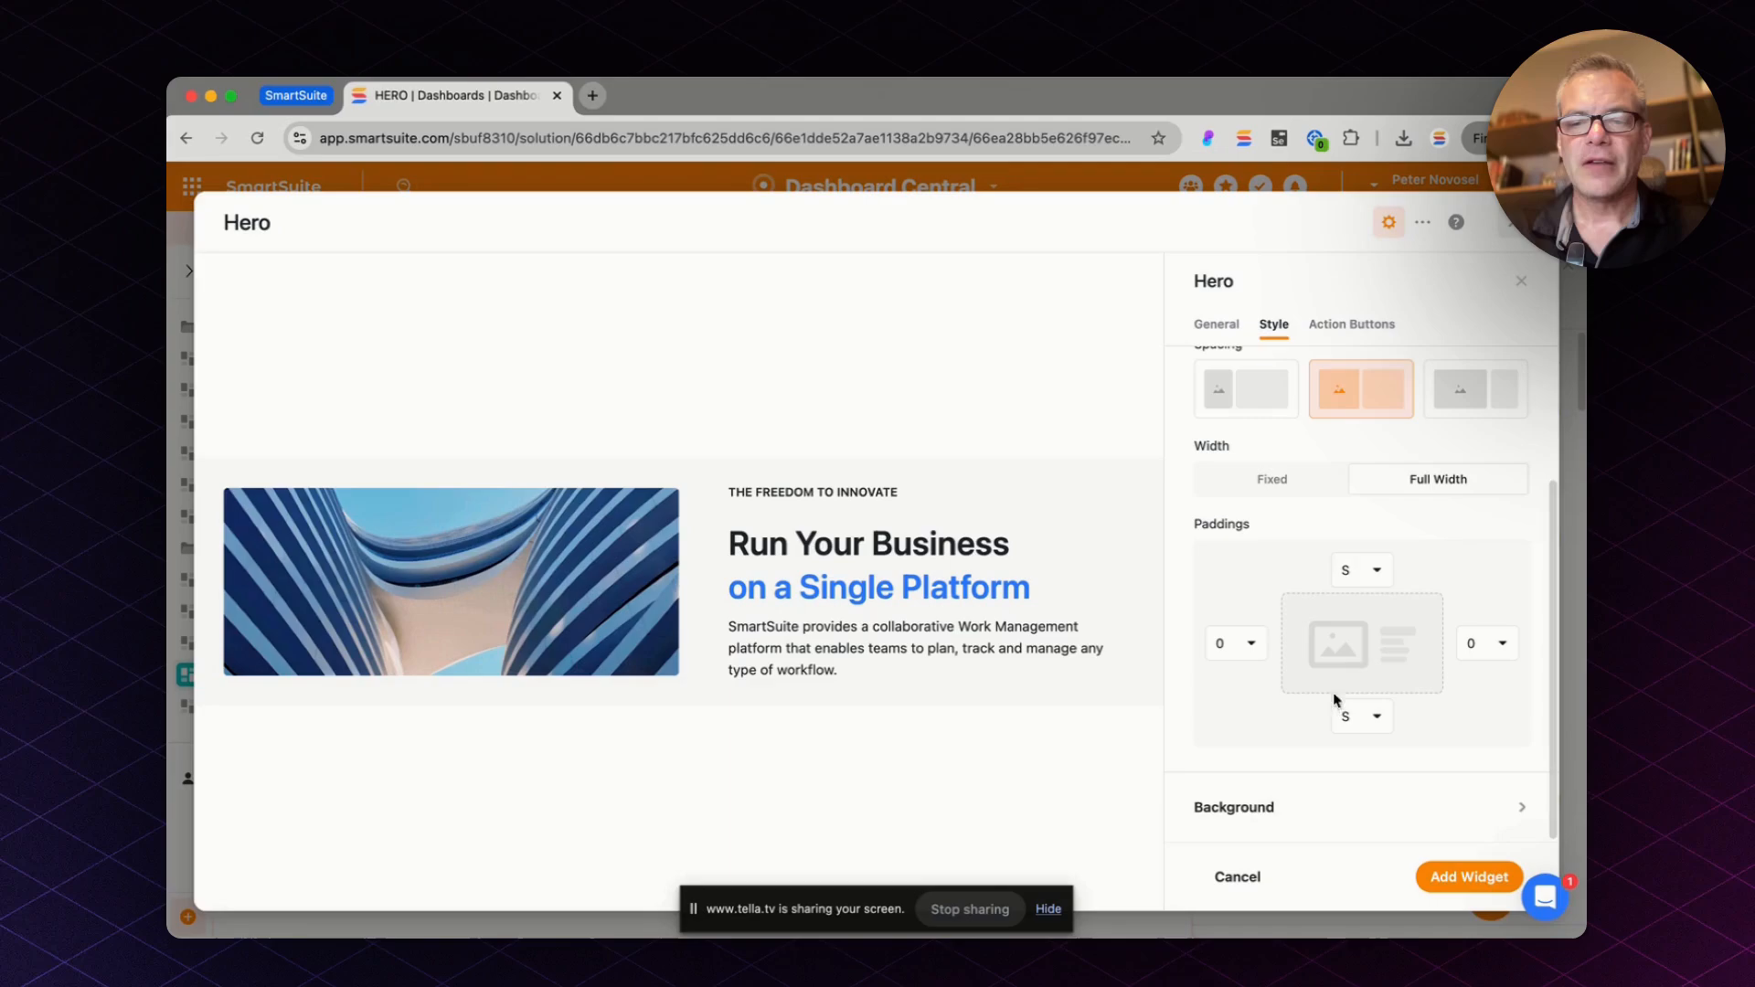
pyautogui.click(1257, 805)
pyautogui.click(1257, 804)
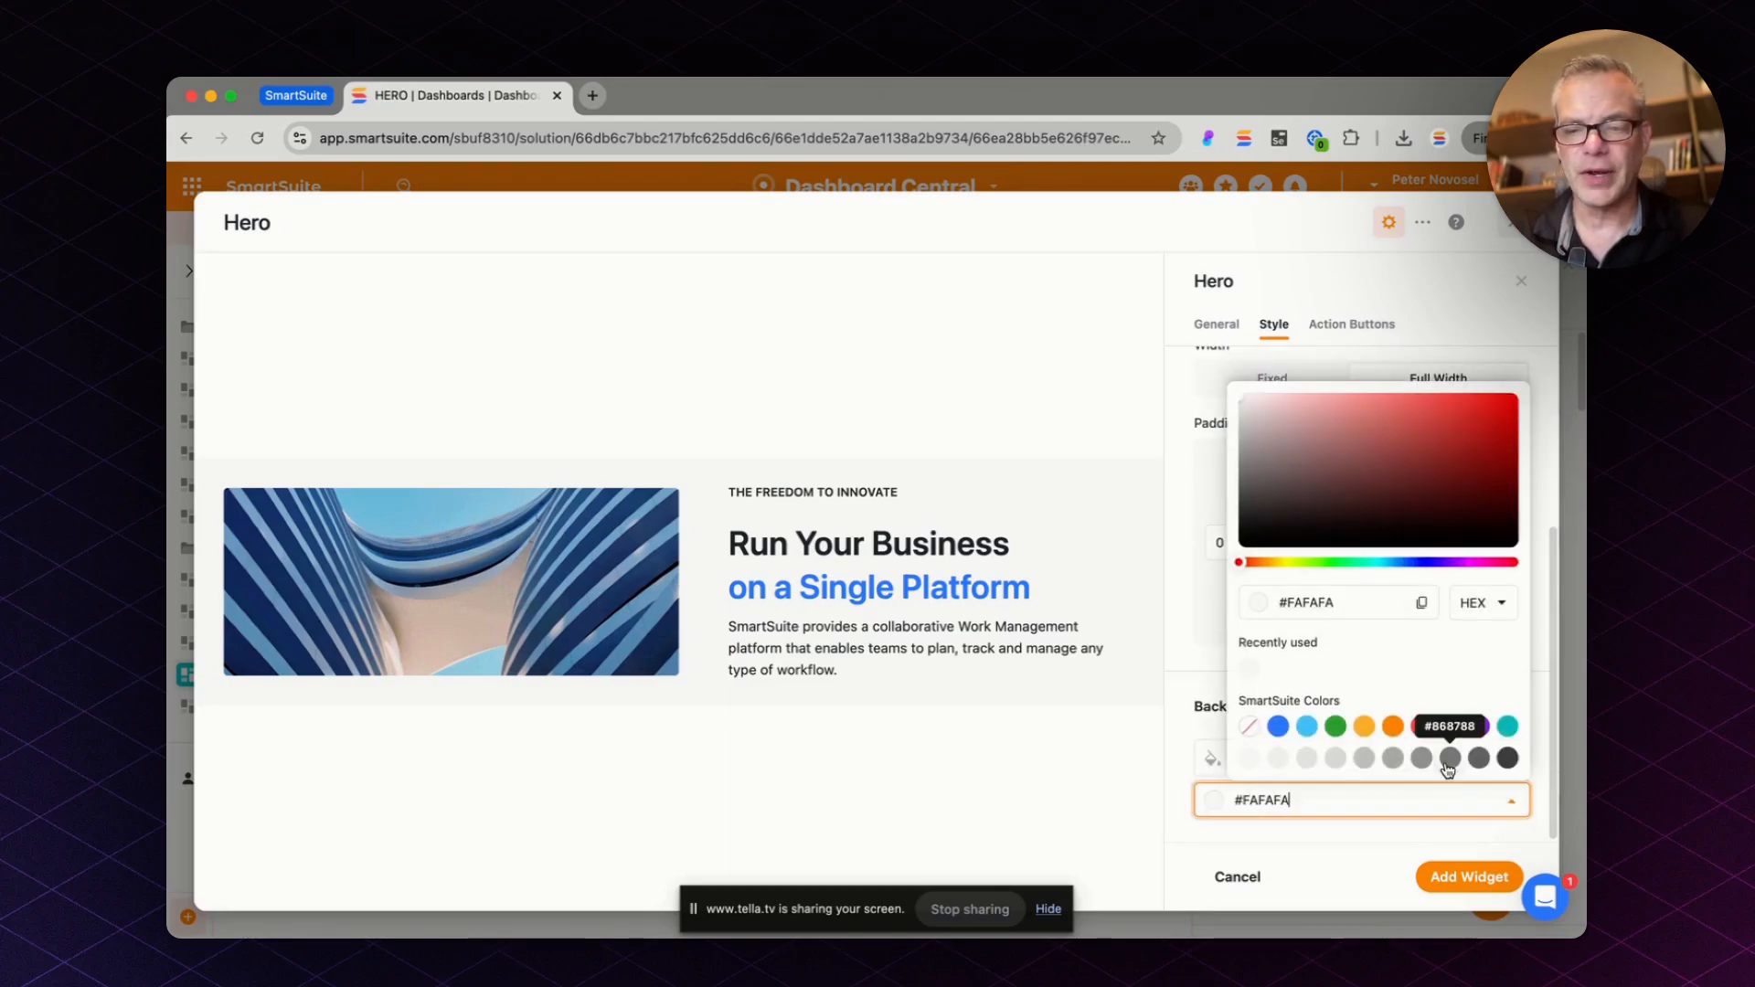
pyautogui.click(1262, 500)
pyautogui.moveTo(1261, 500); pyautogui.dragTo(1234, 569)
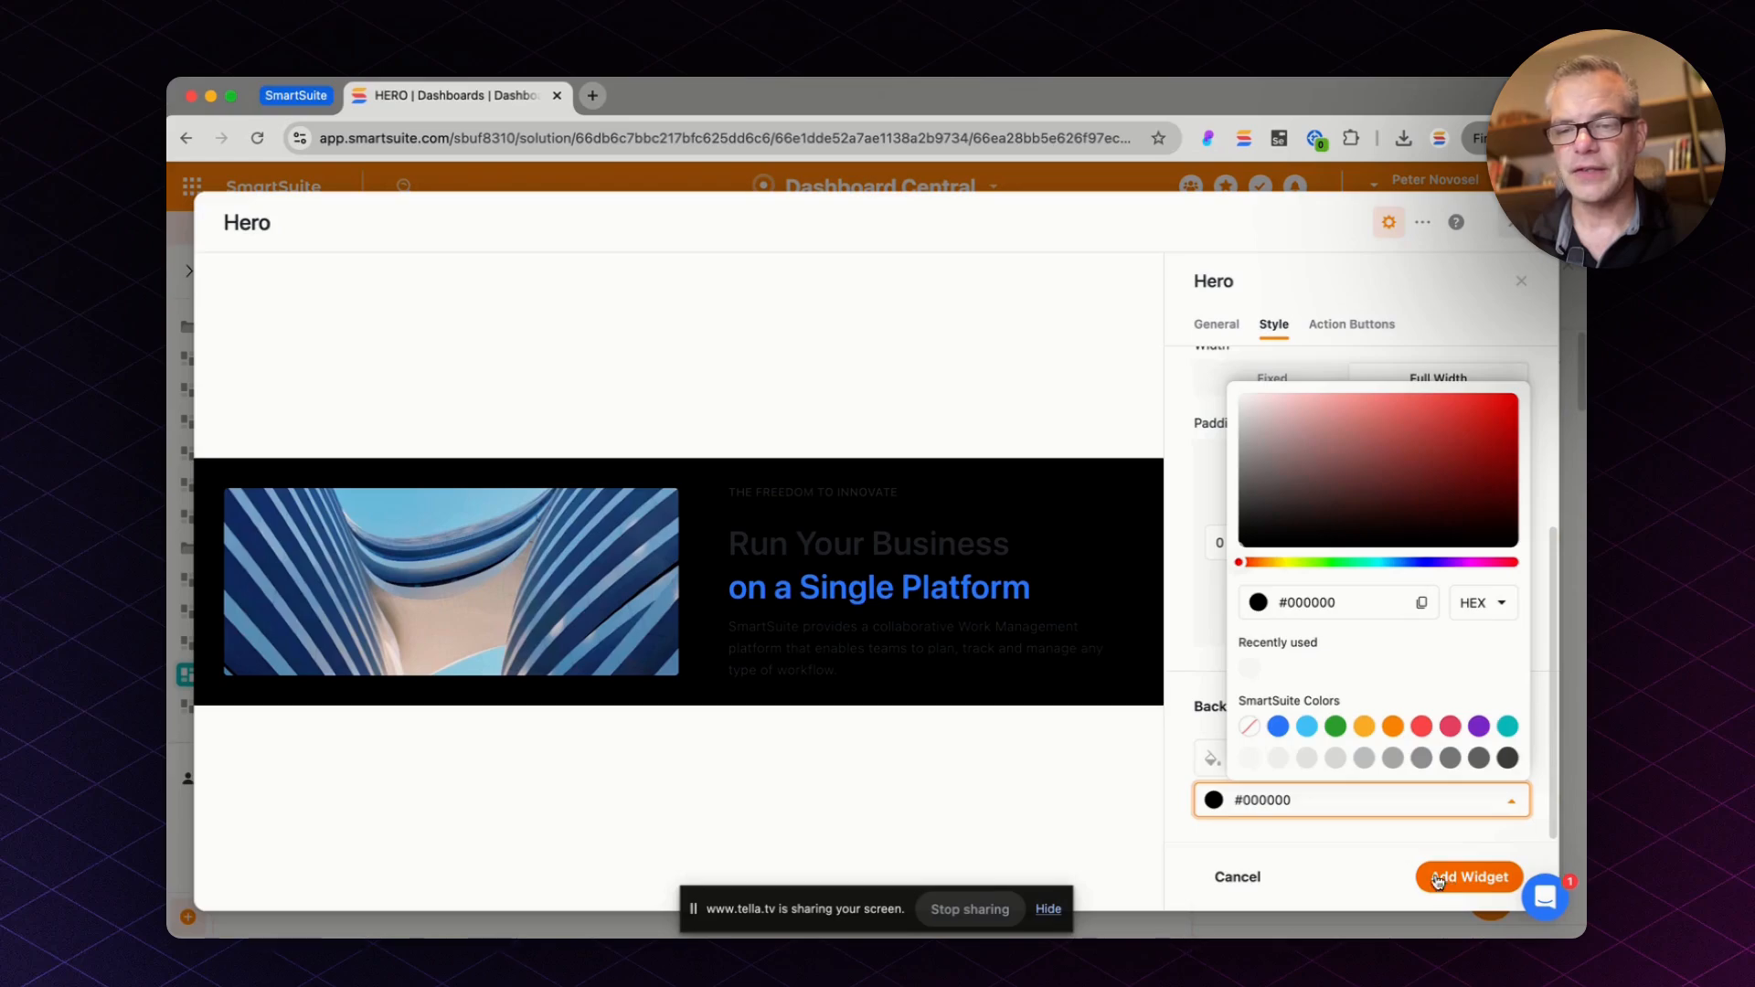
pyautogui.click(1344, 855)
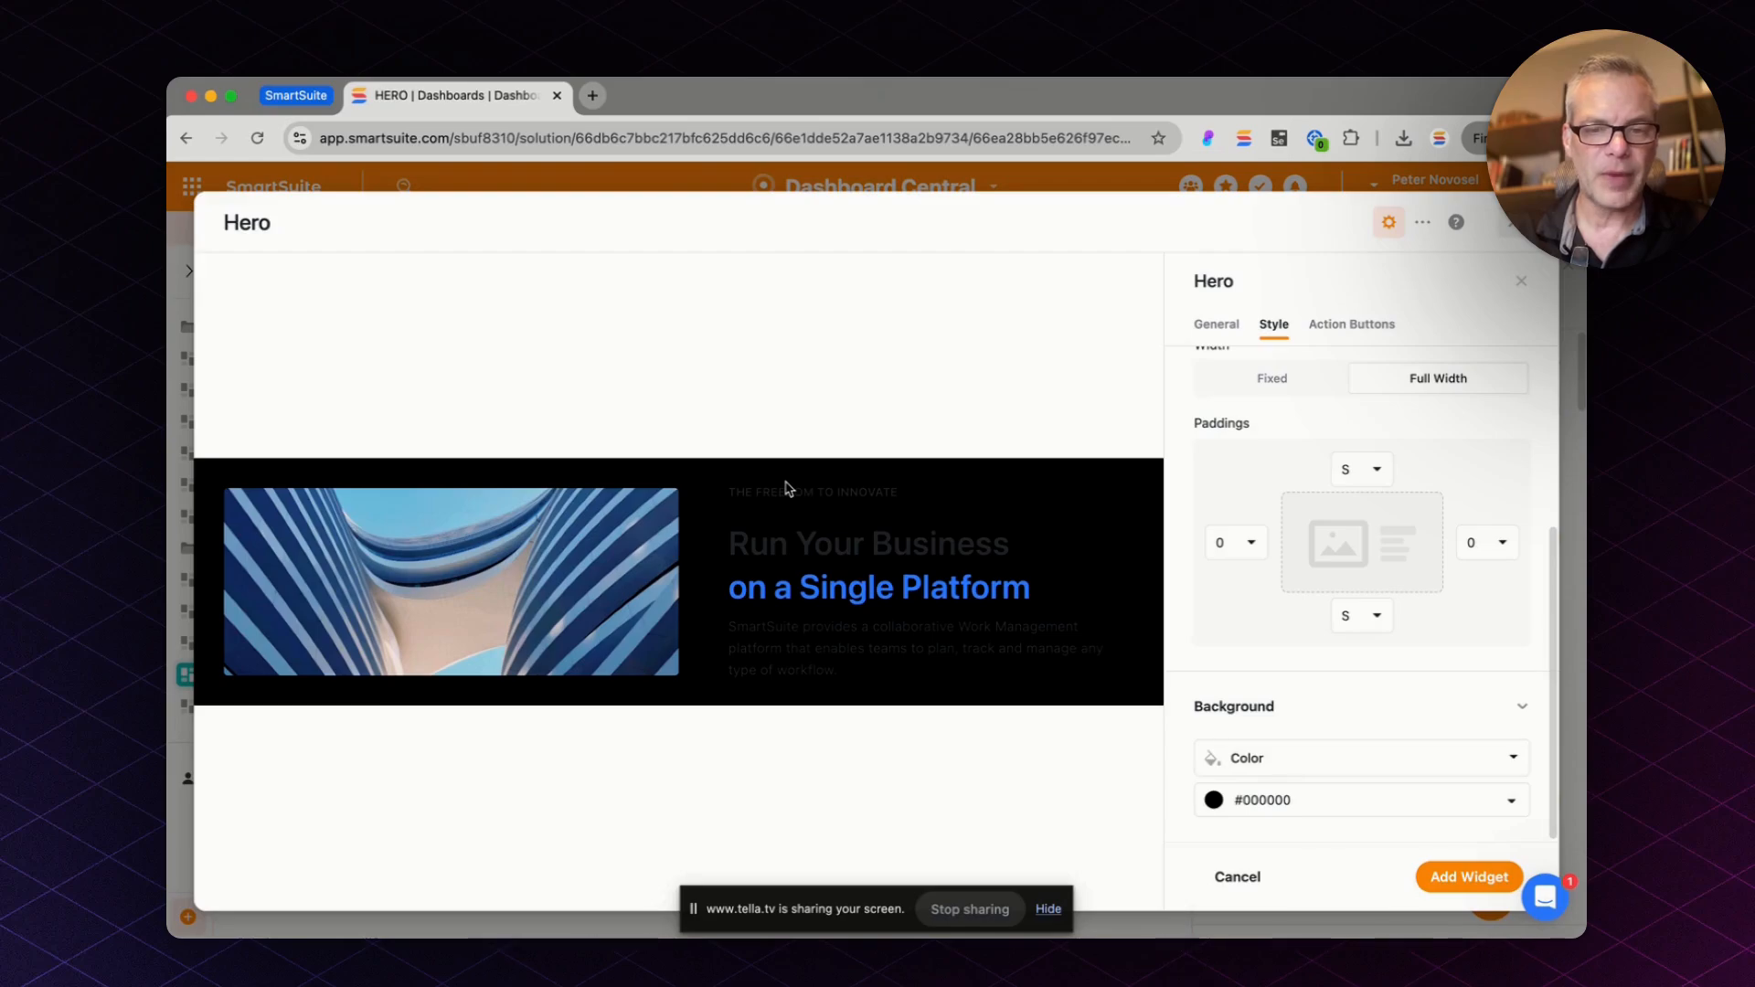
# Step: Change the color of all the hero's content text to White
pyautogui.moveTo(786, 488); pyautogui.dragTo(966, 651)
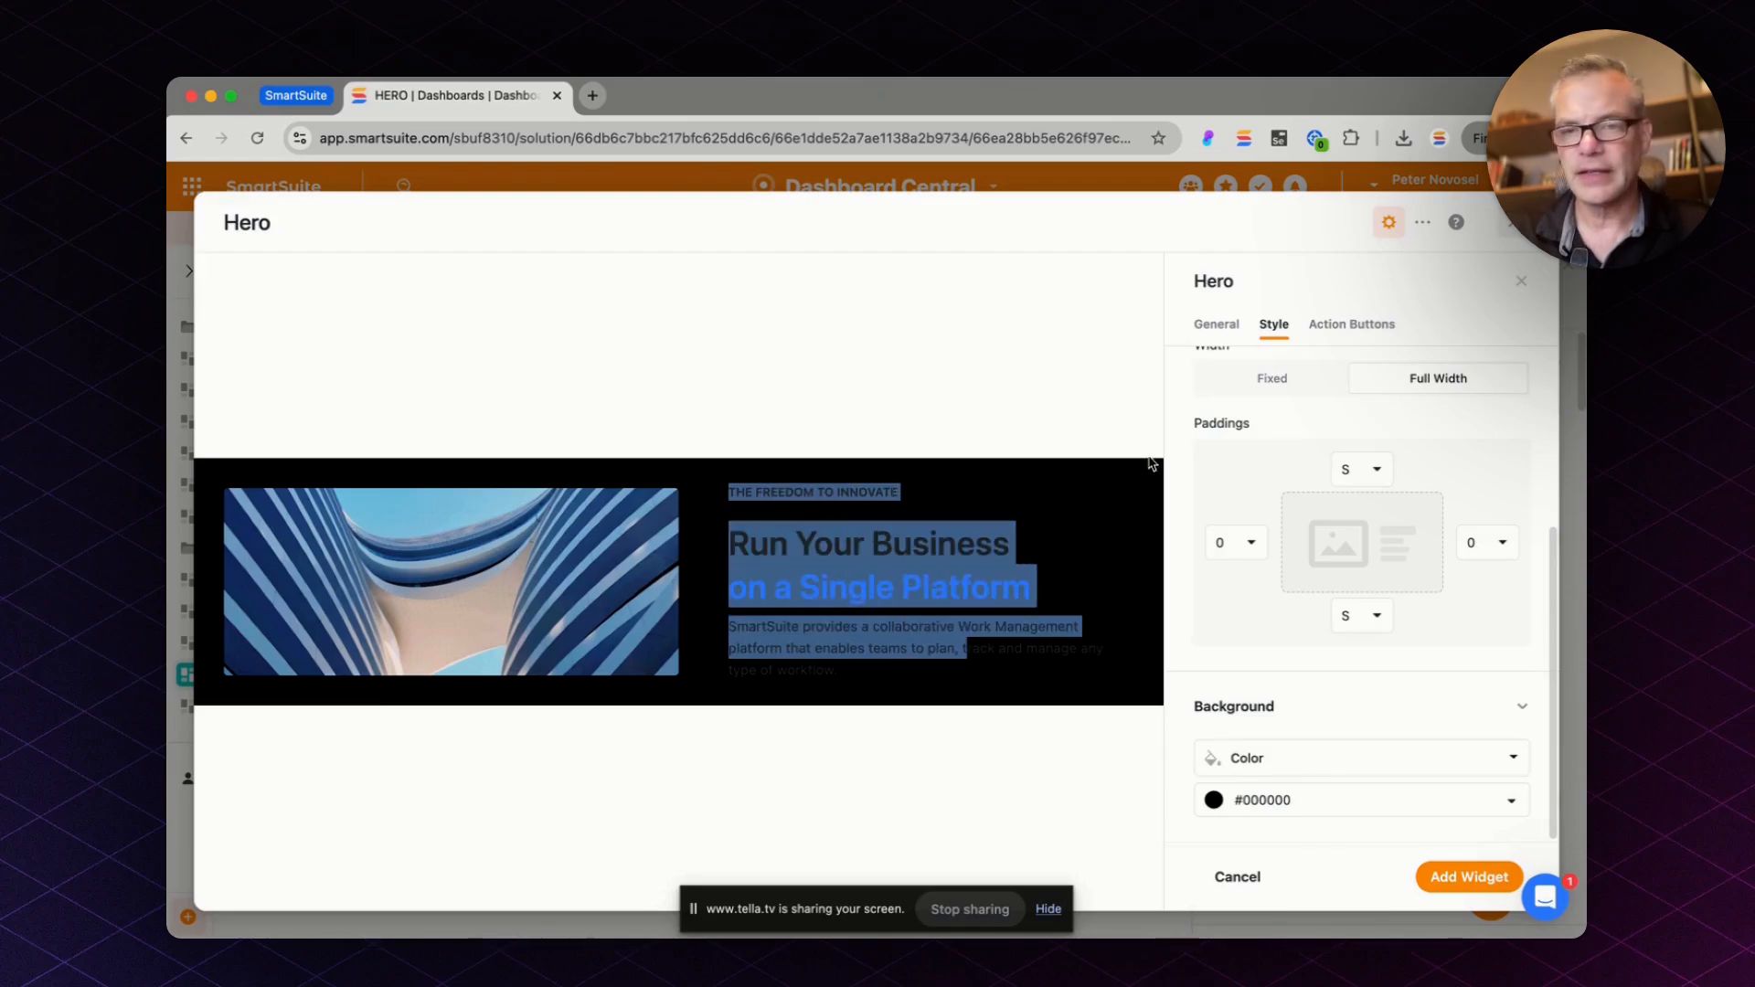
pyautogui.click(1216, 325)
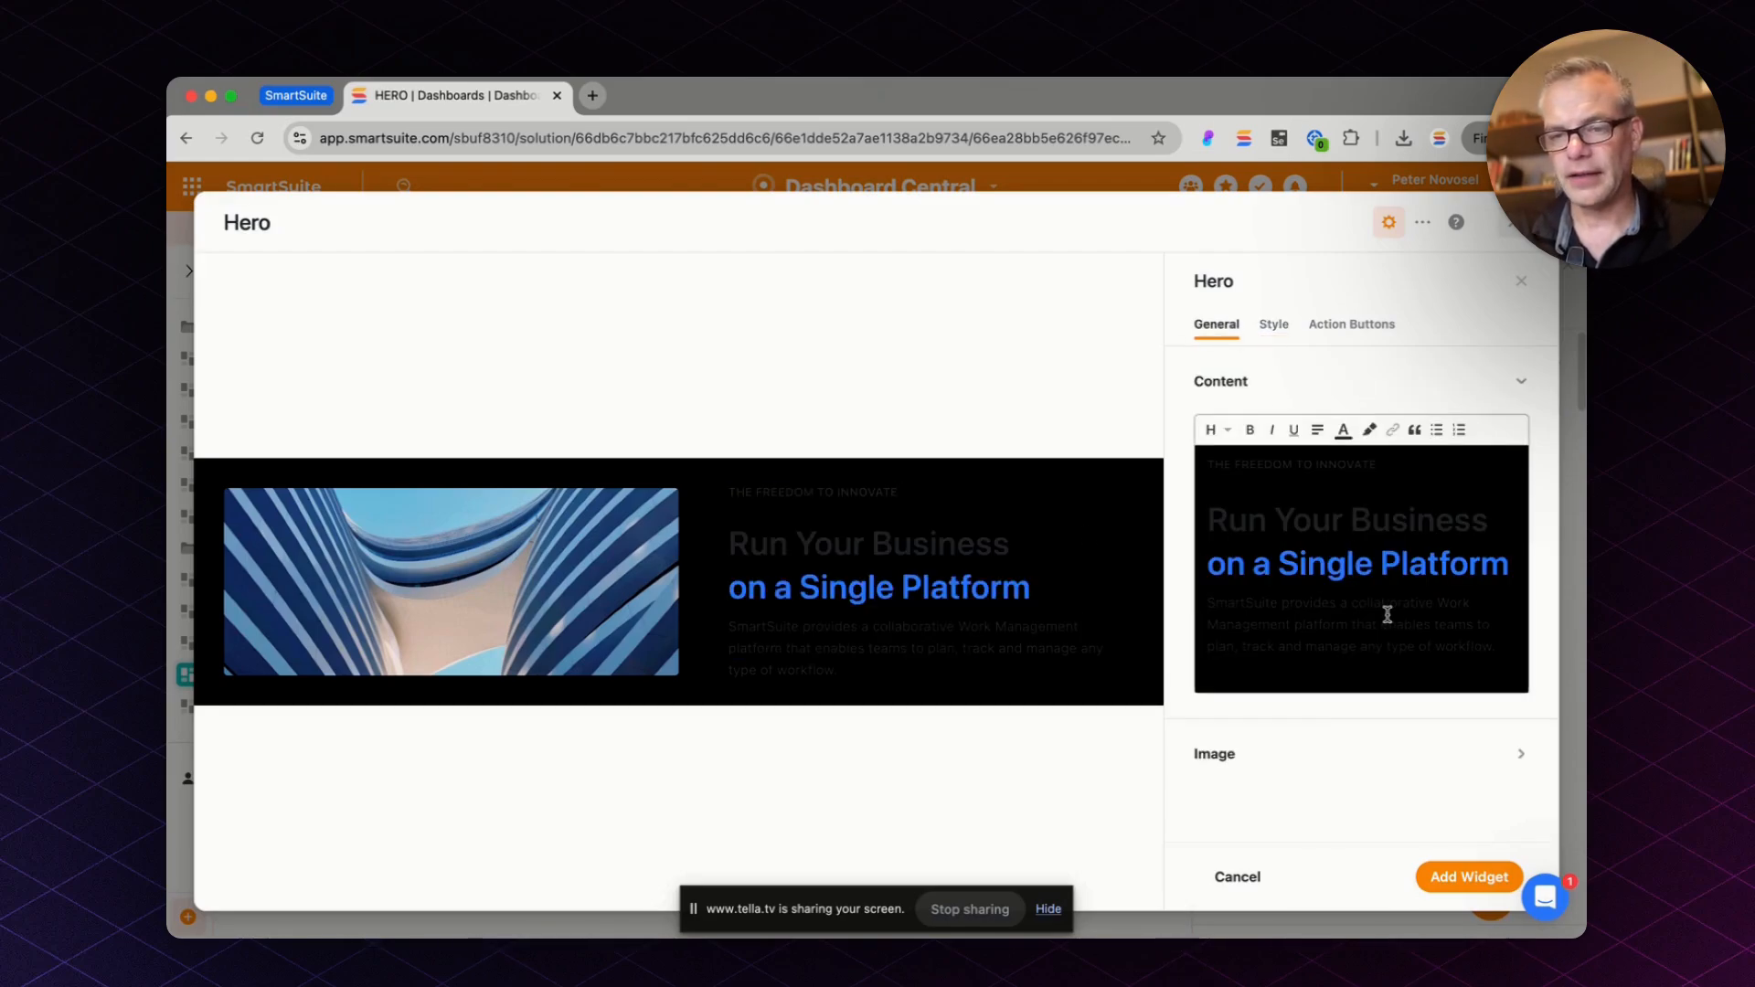
pyautogui.moveTo(1386, 616); pyautogui.dragTo(1315, 461)
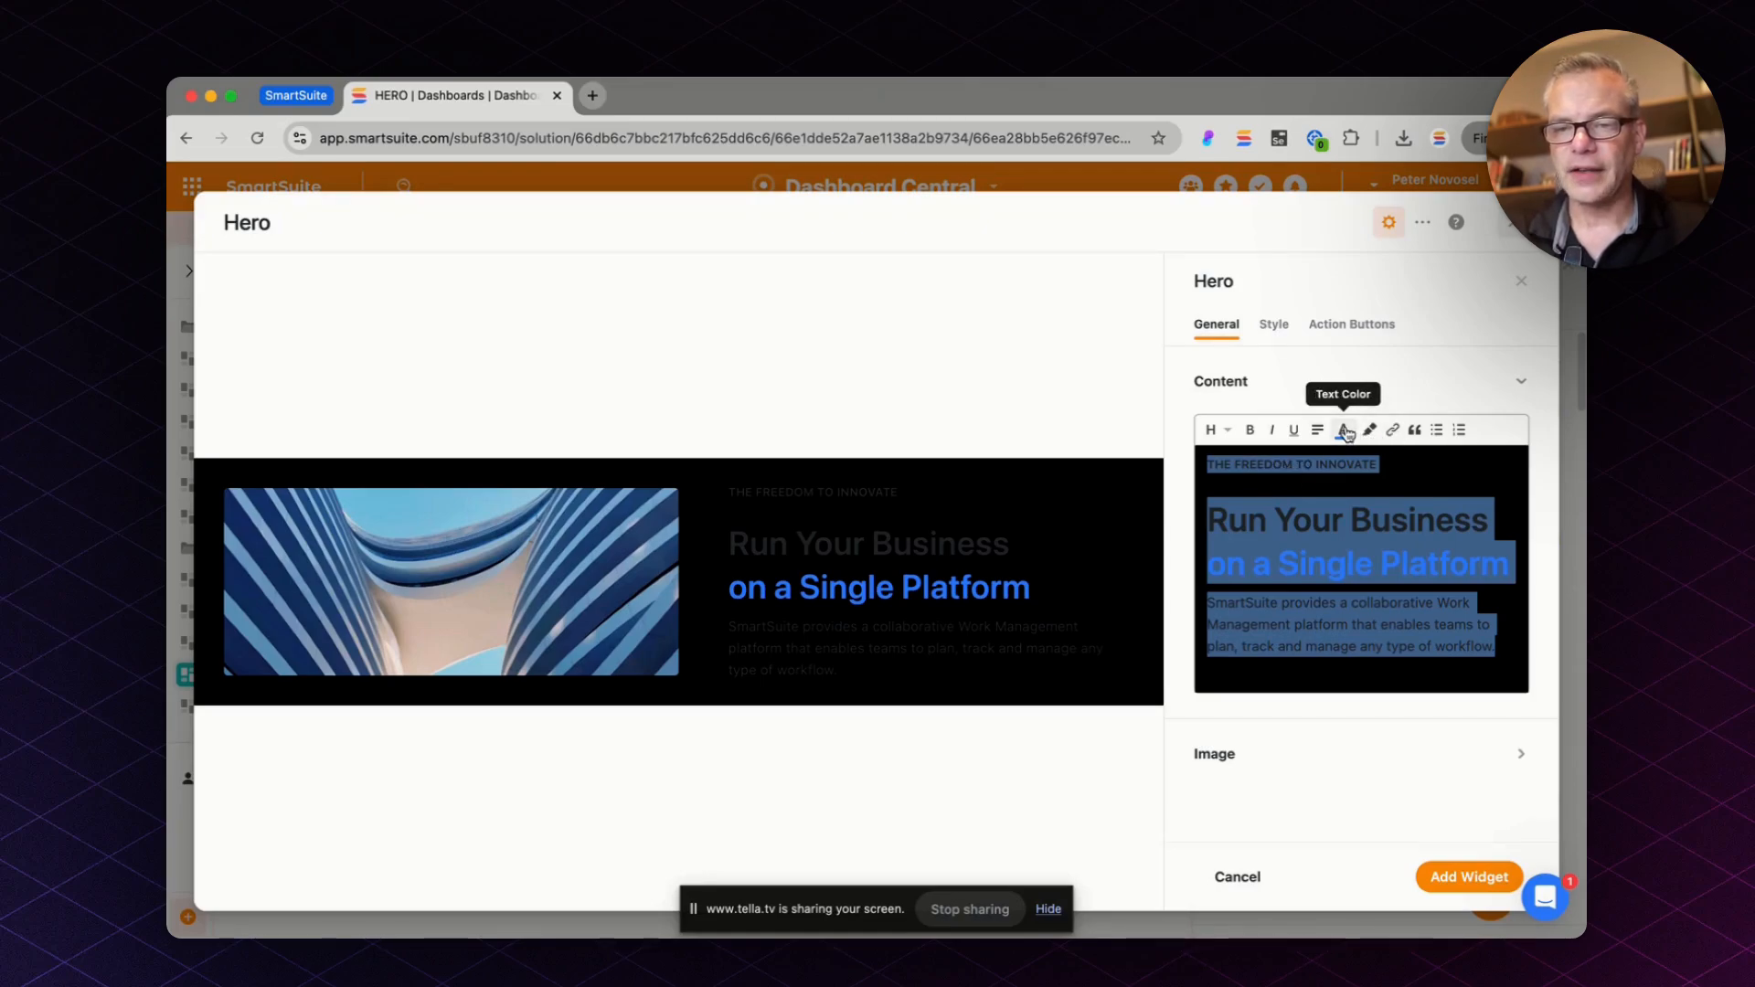
pyautogui.click(1344, 431)
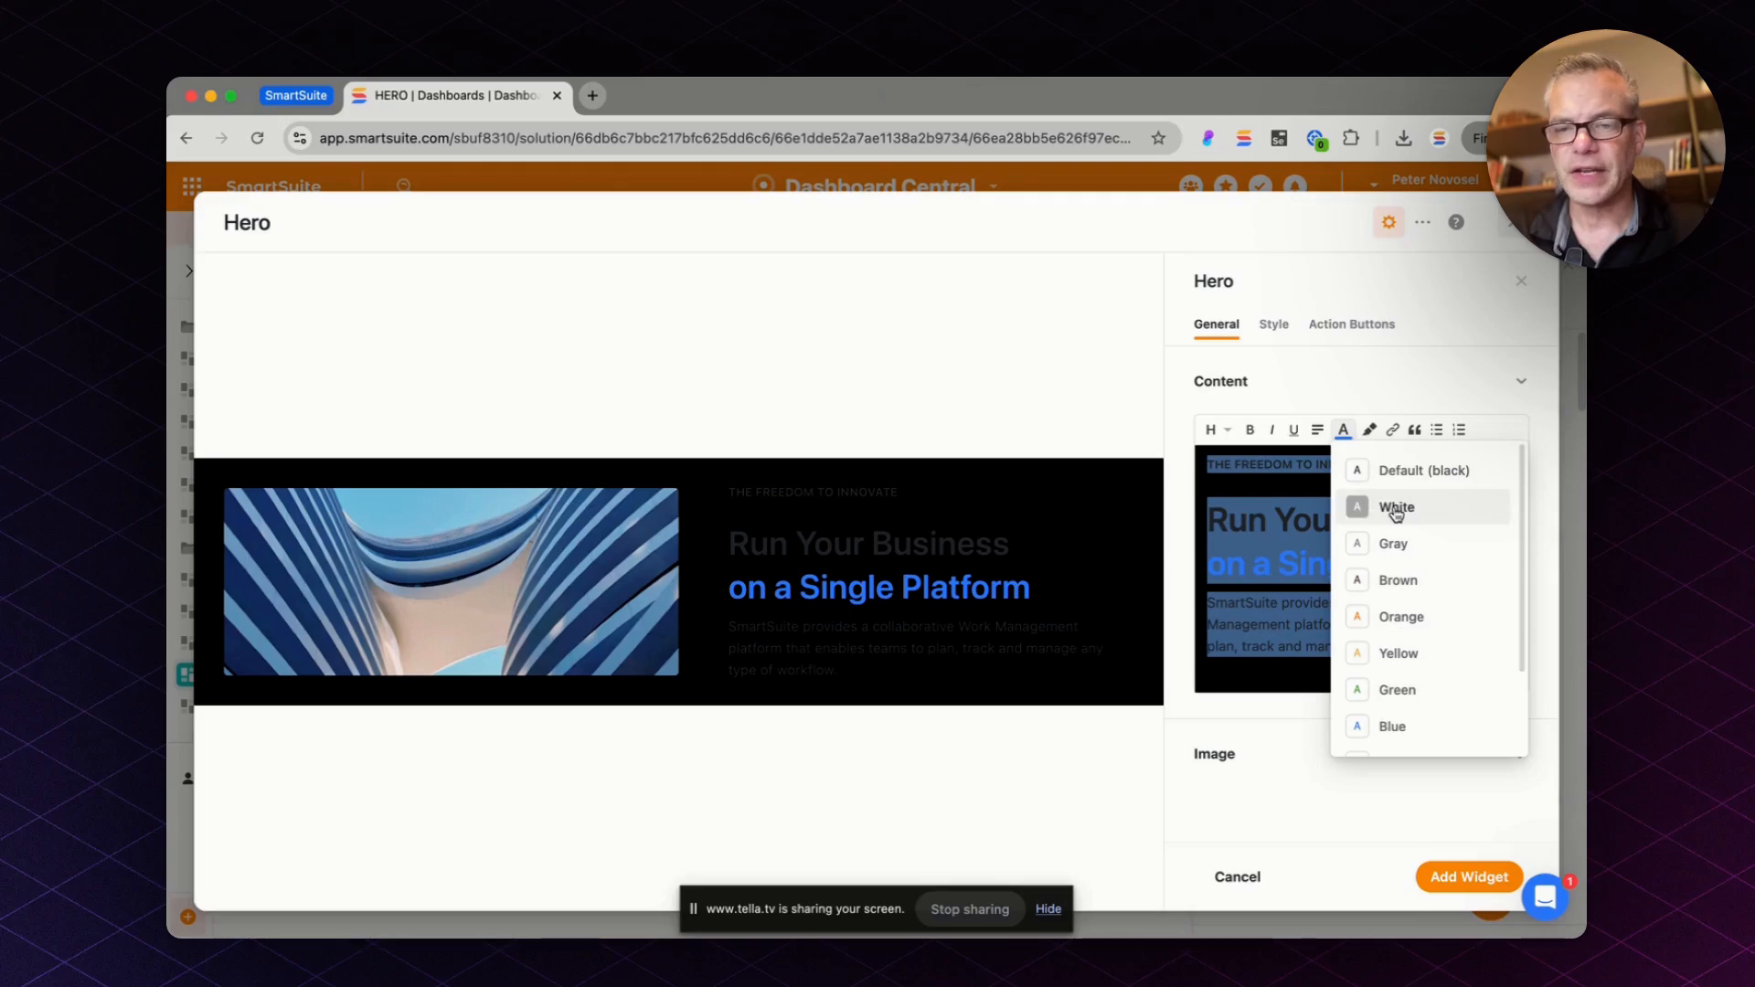
pyautogui.click(1396, 512)
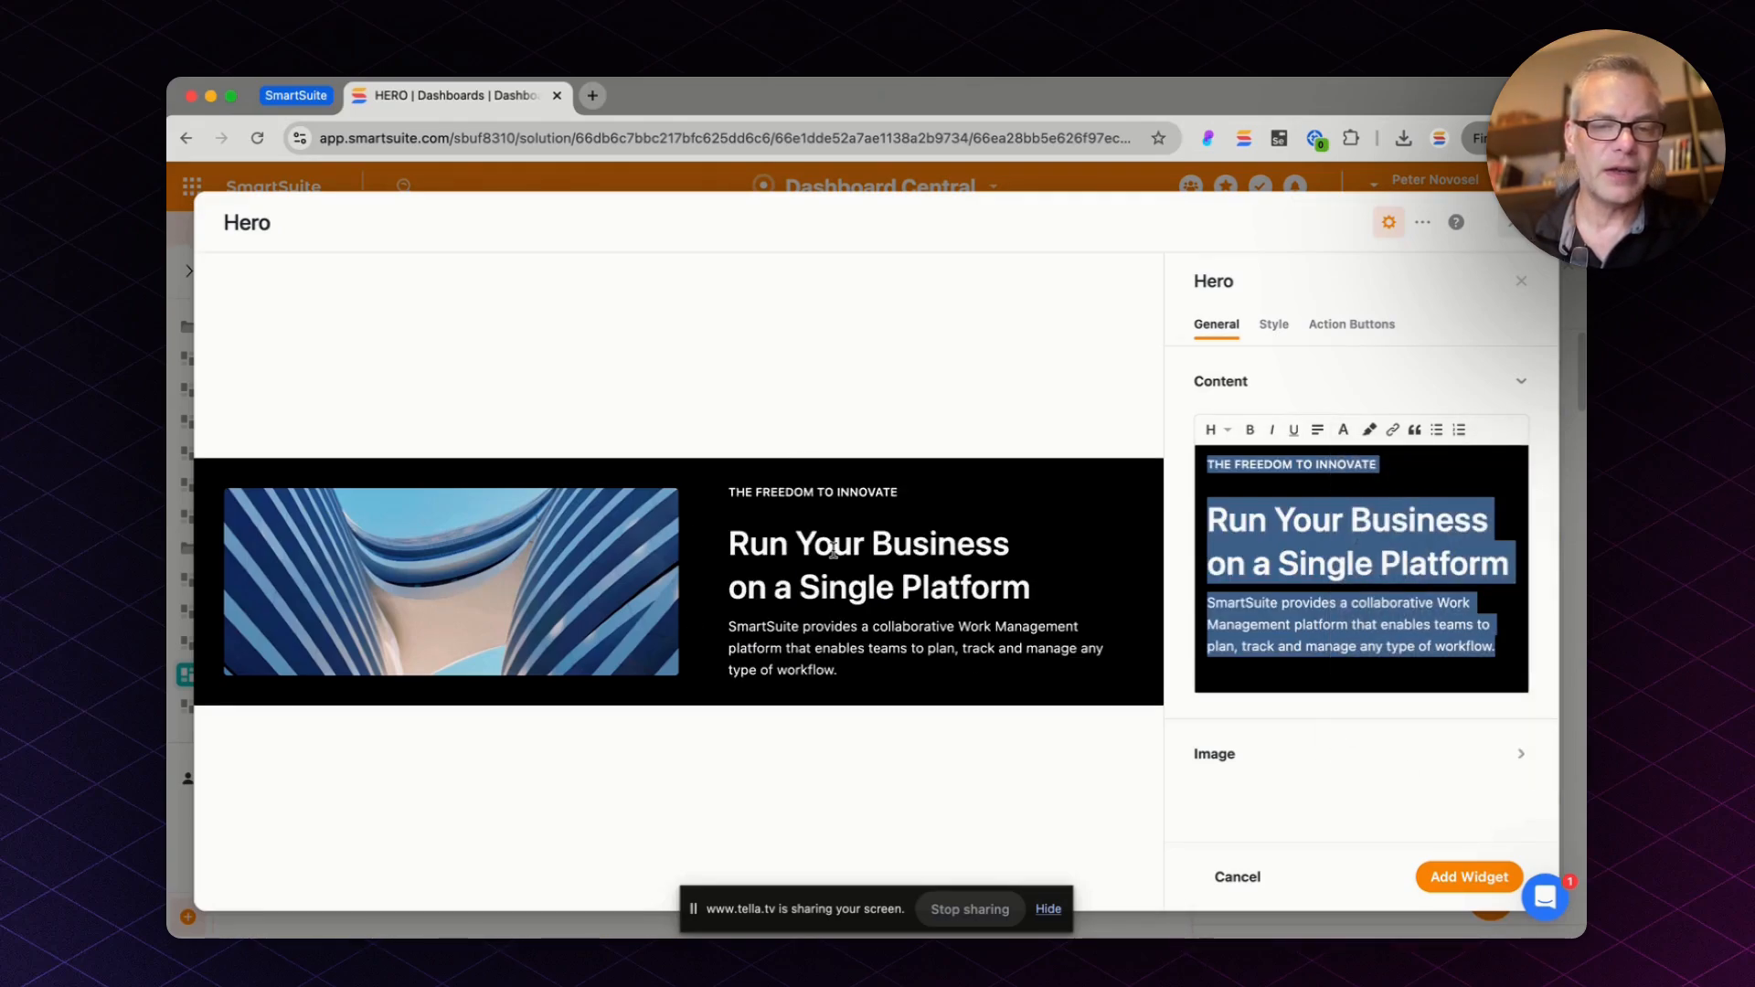
# Step: Replace the hero image by uploading hand_phone.jpg from the Downloads folder
pyautogui.click(1371, 753)
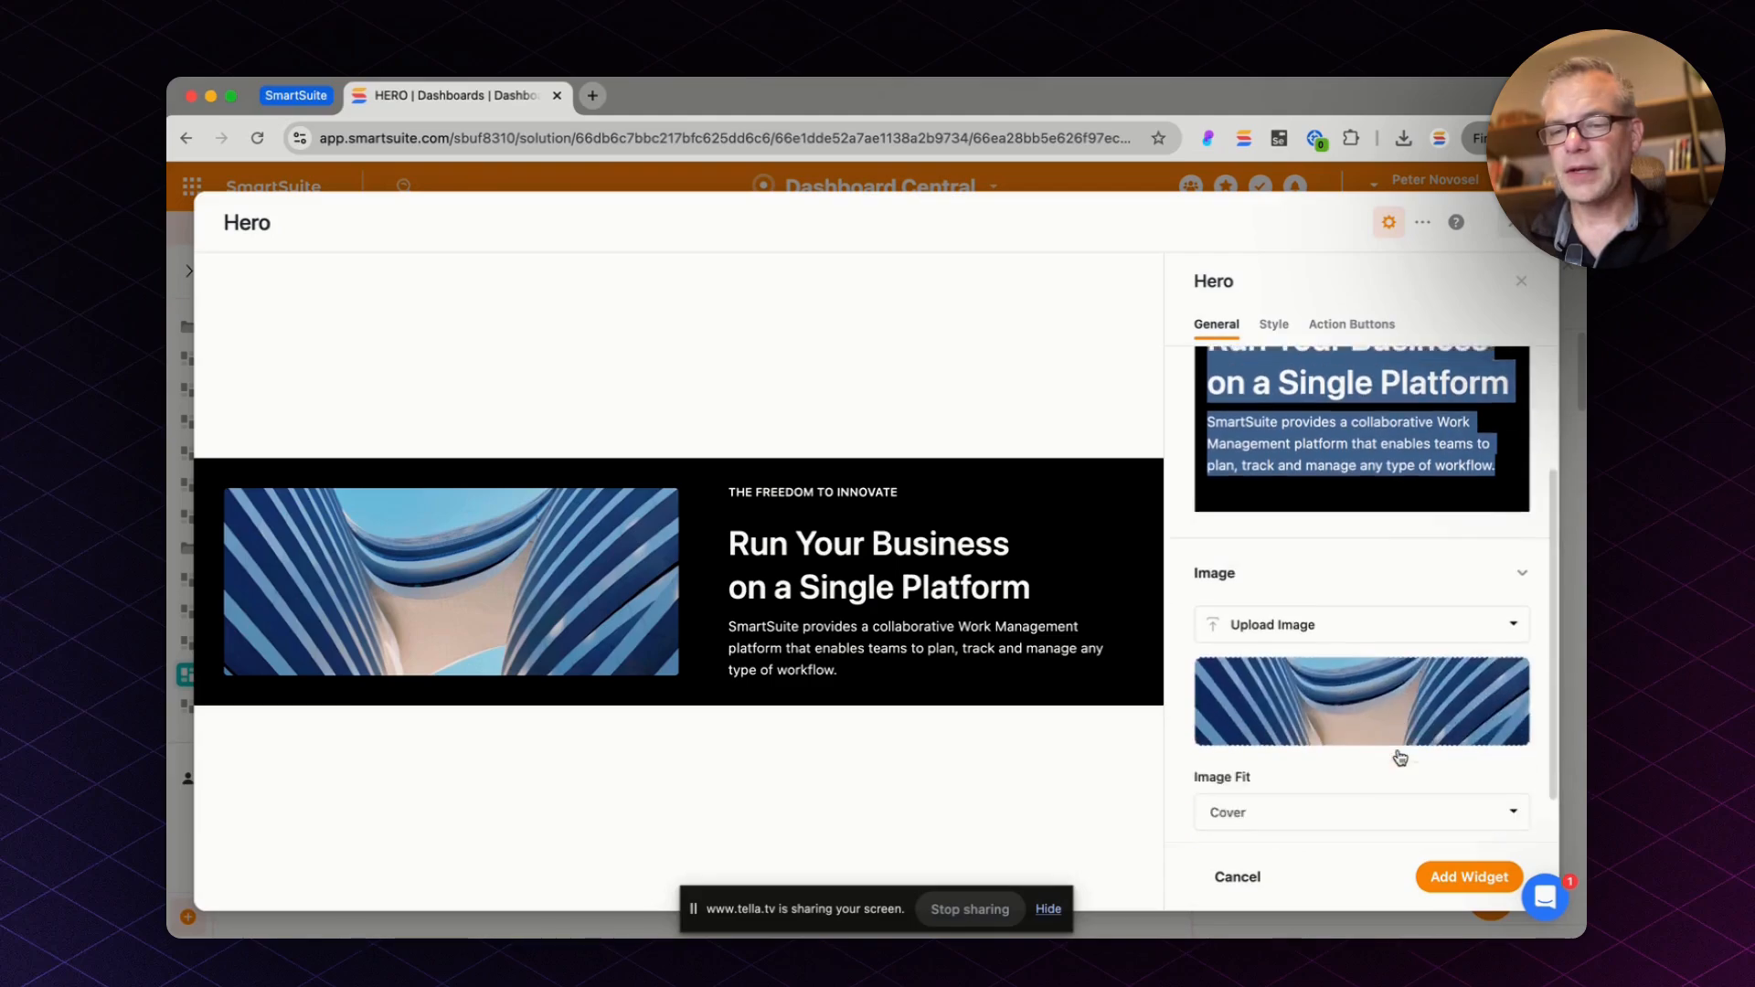
pyautogui.click(1355, 671)
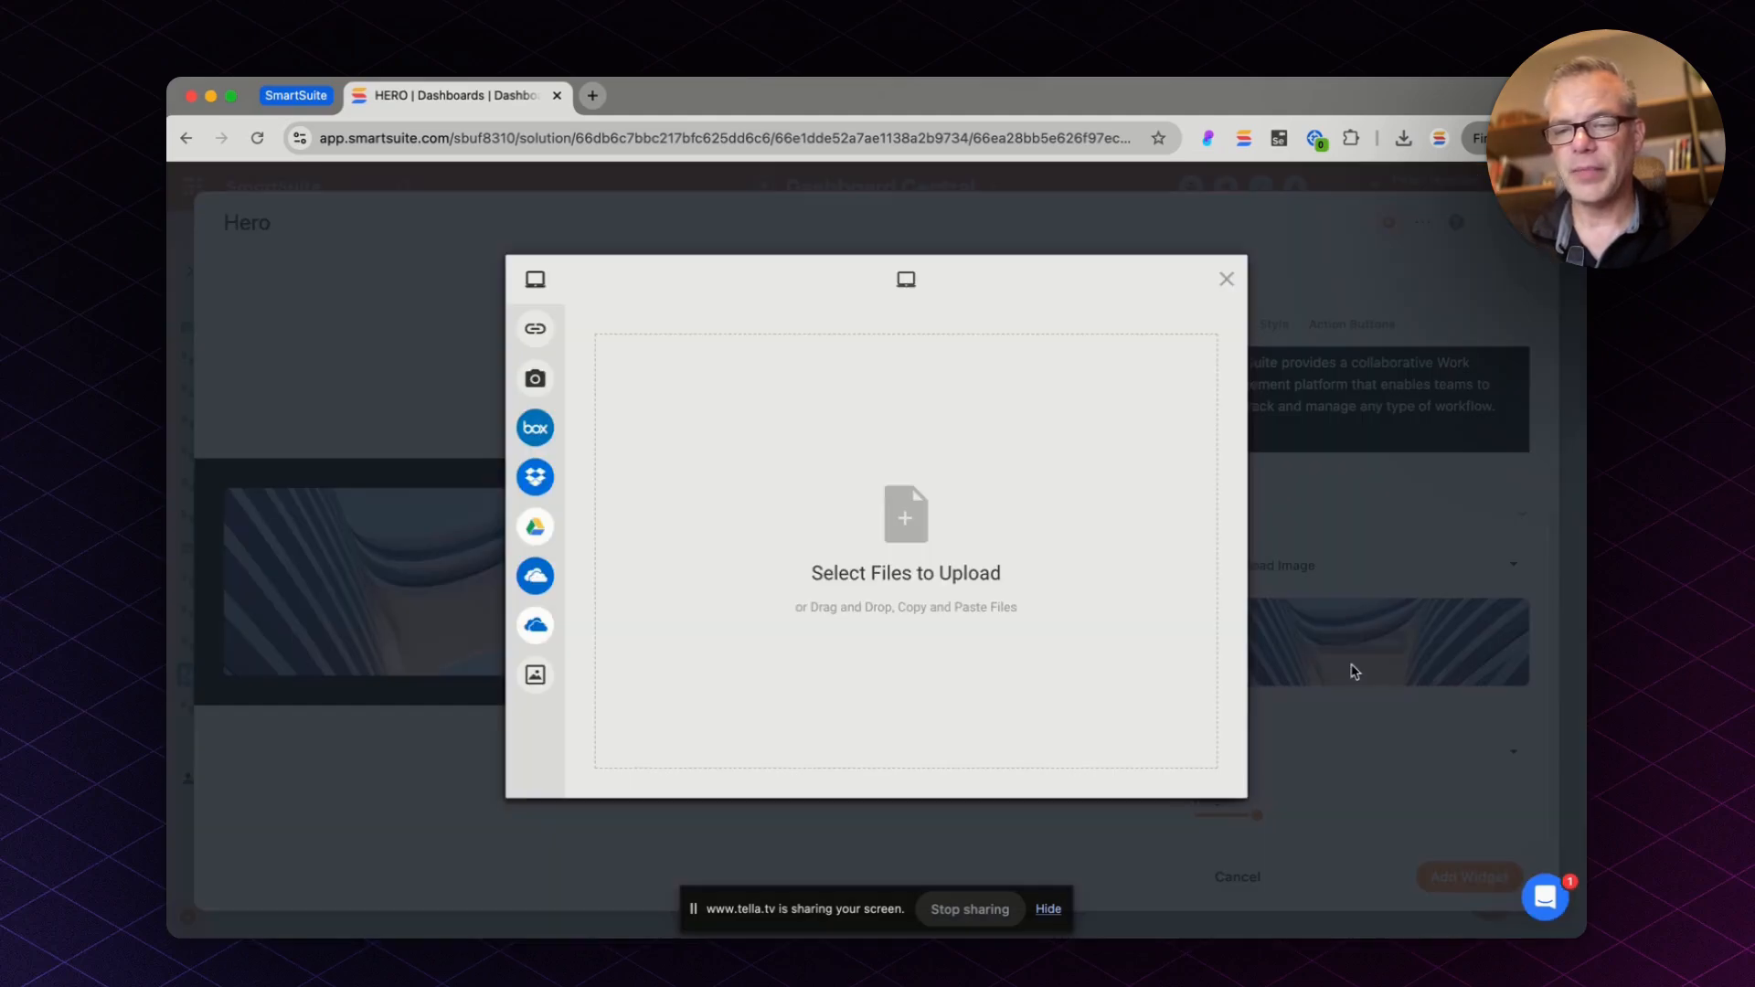
pyautogui.click(921, 532)
pyautogui.click(553, 369)
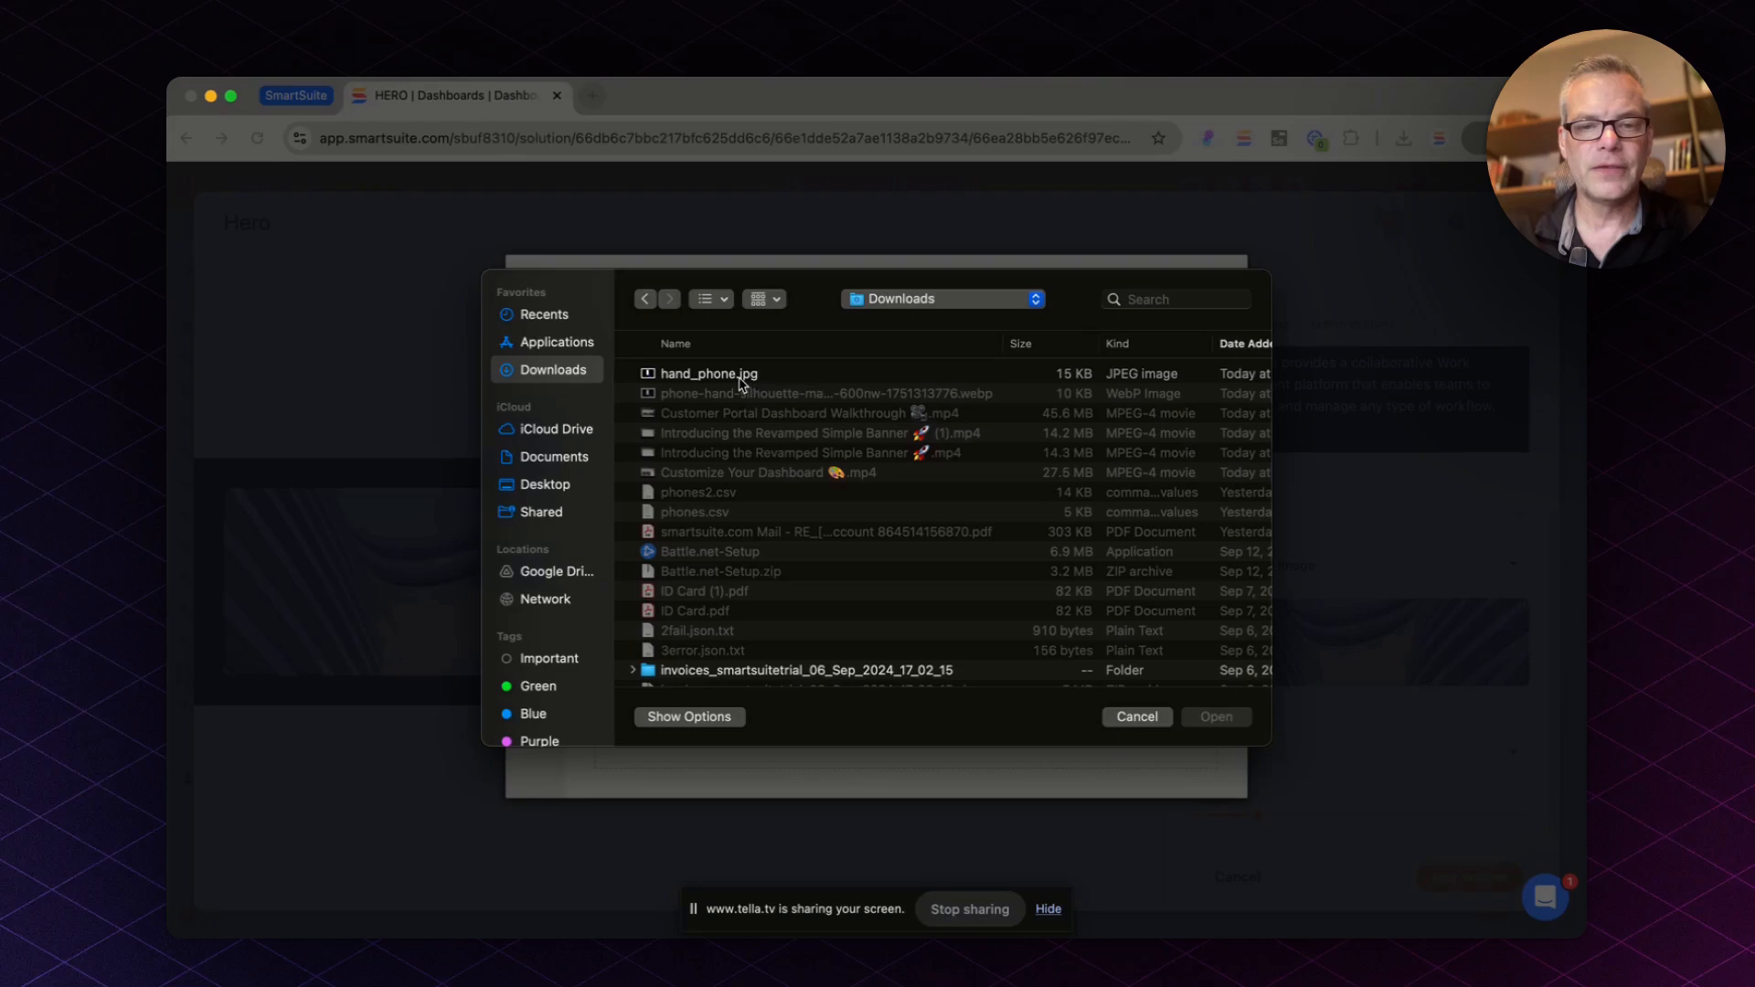
pyautogui.click(710, 373)
pyautogui.click(1216, 717)
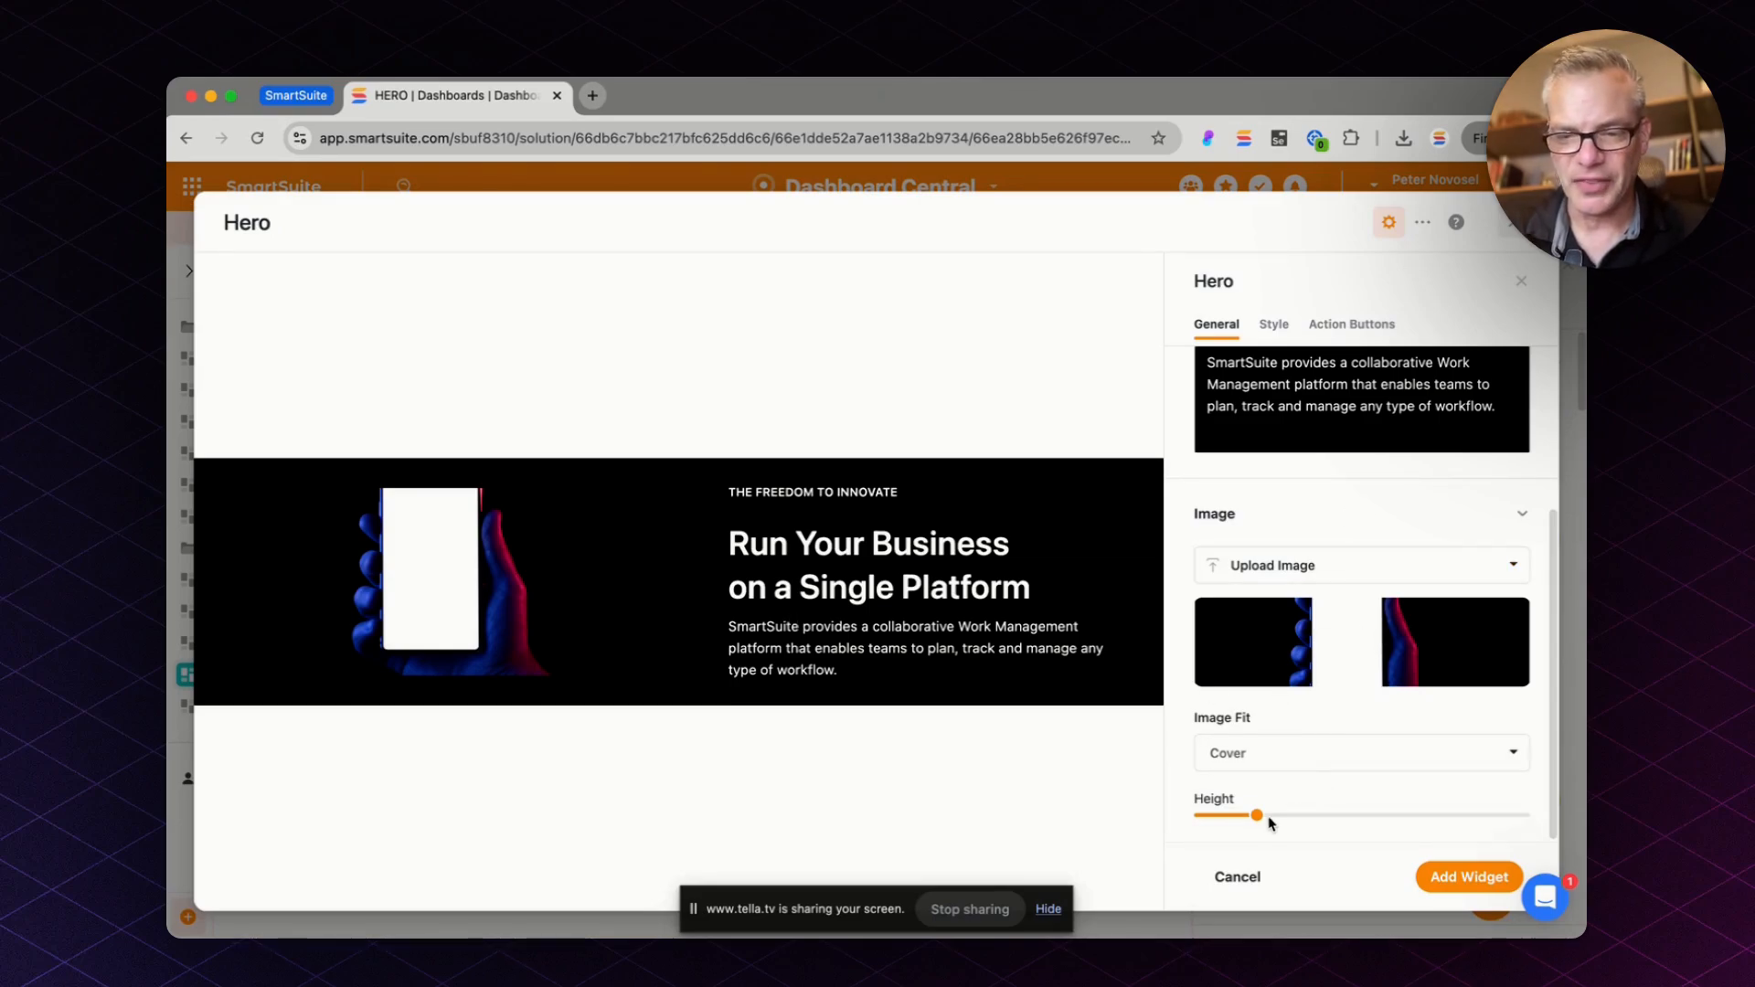
# Step: Compare the image fit options, choose Contain, and increase the hero image's height to about a third of its range
pyautogui.click(1294, 755)
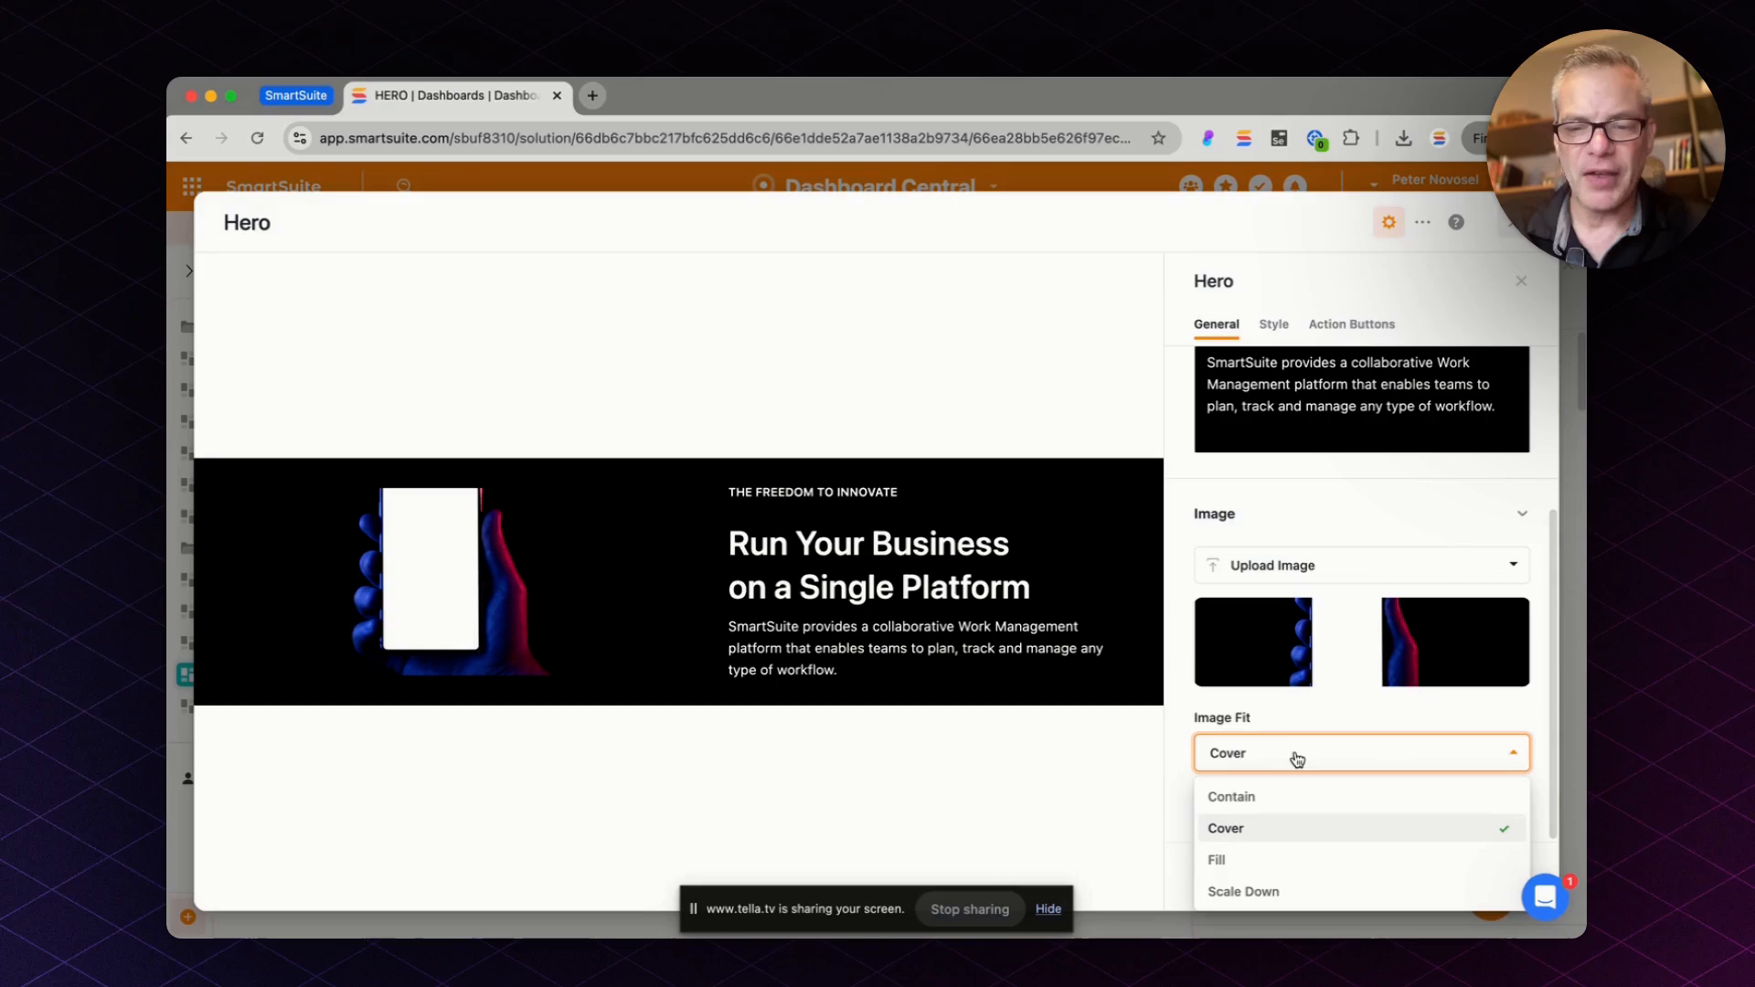
pyautogui.click(1265, 794)
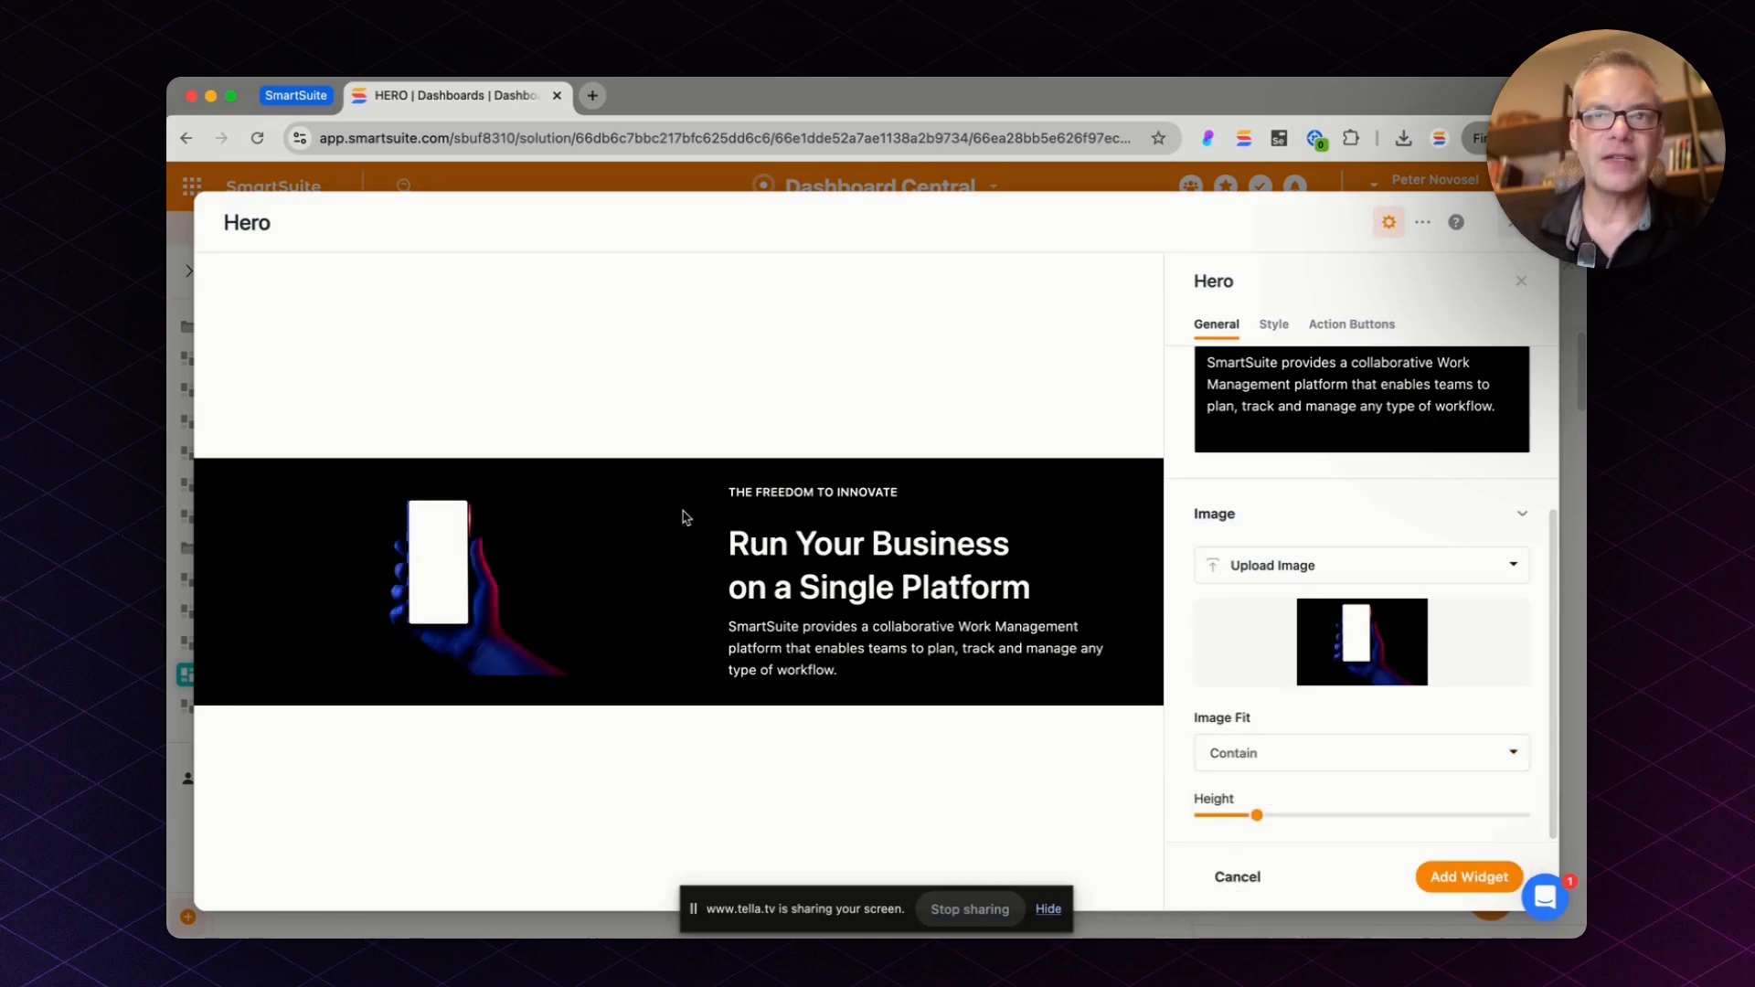
pyautogui.click(1204, 755)
pyautogui.click(1287, 778)
pyautogui.click(1289, 754)
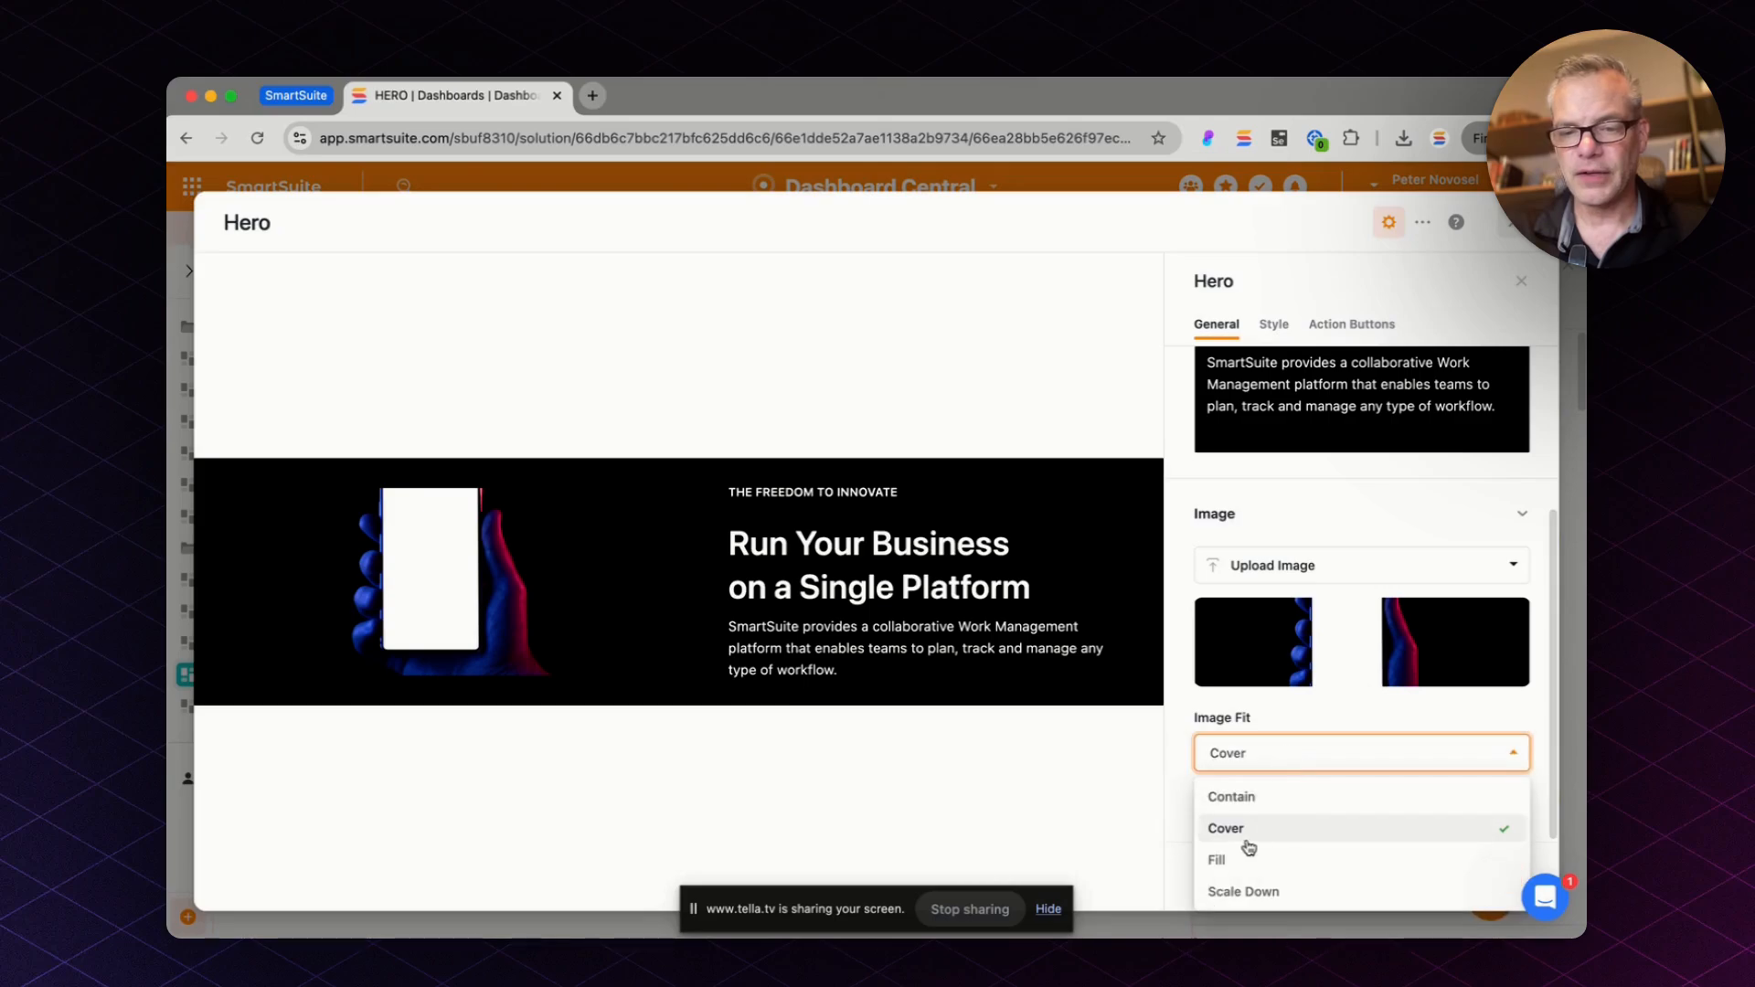
pyautogui.click(1243, 851)
pyautogui.click(1304, 755)
pyautogui.click(1258, 896)
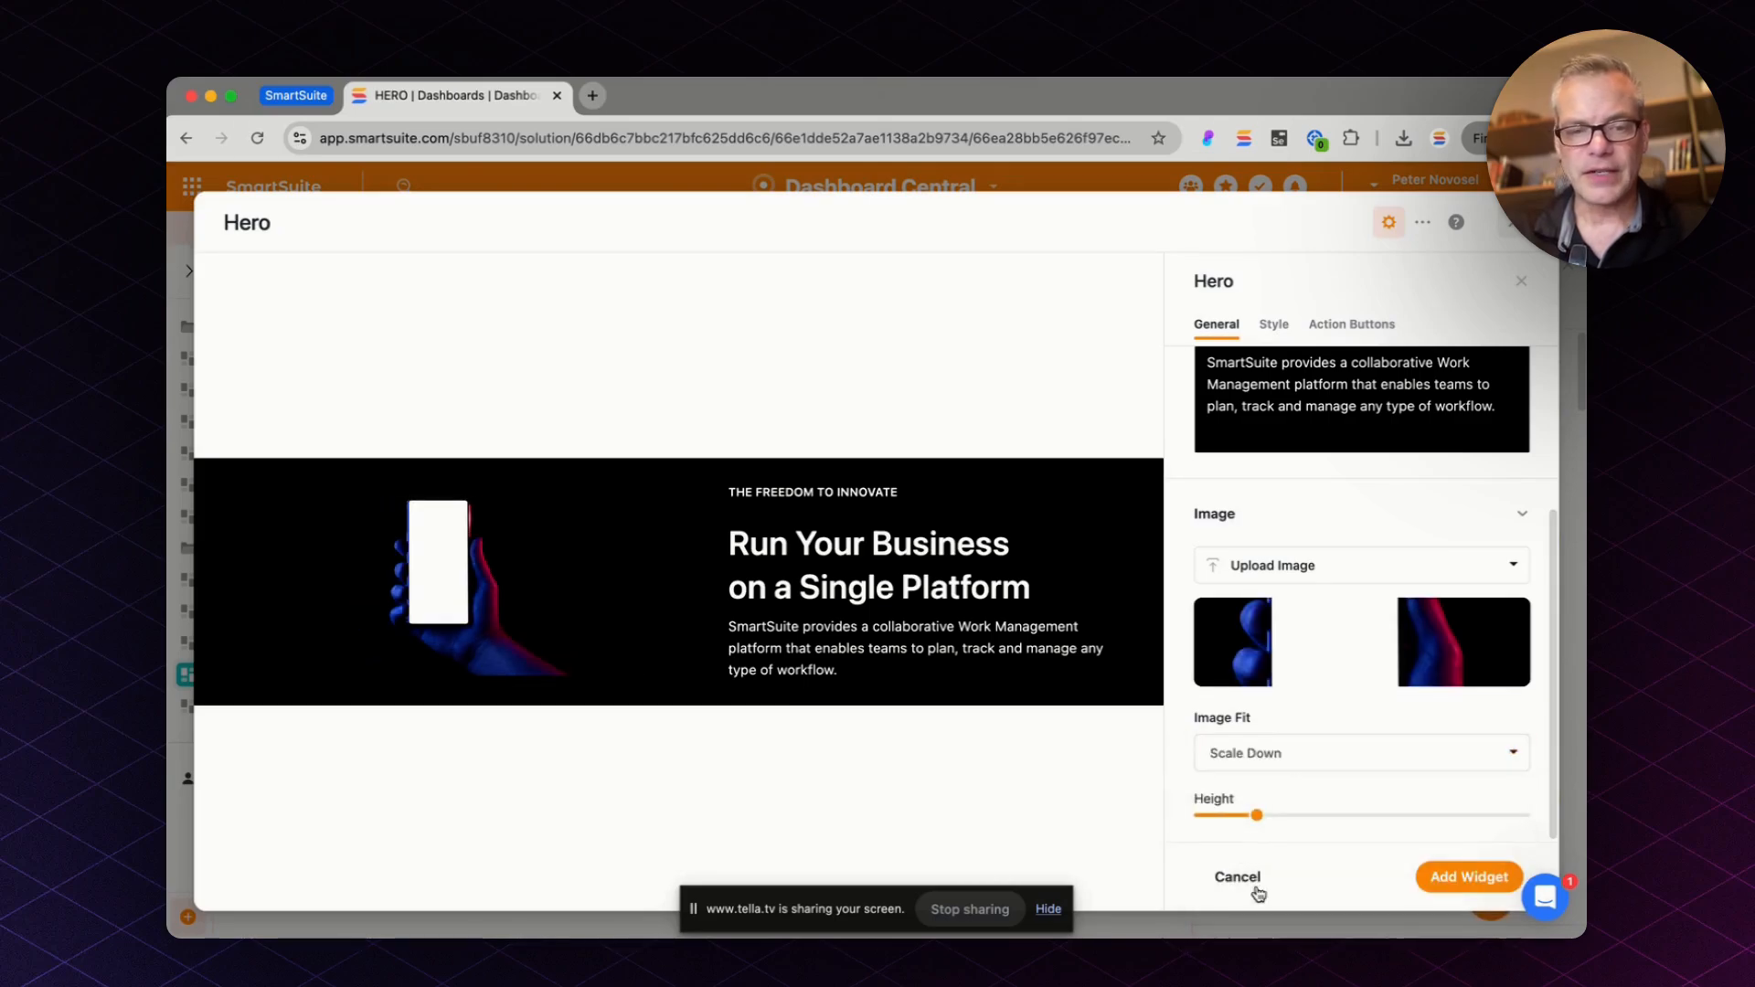
pyautogui.click(1269, 755)
pyautogui.click(1254, 798)
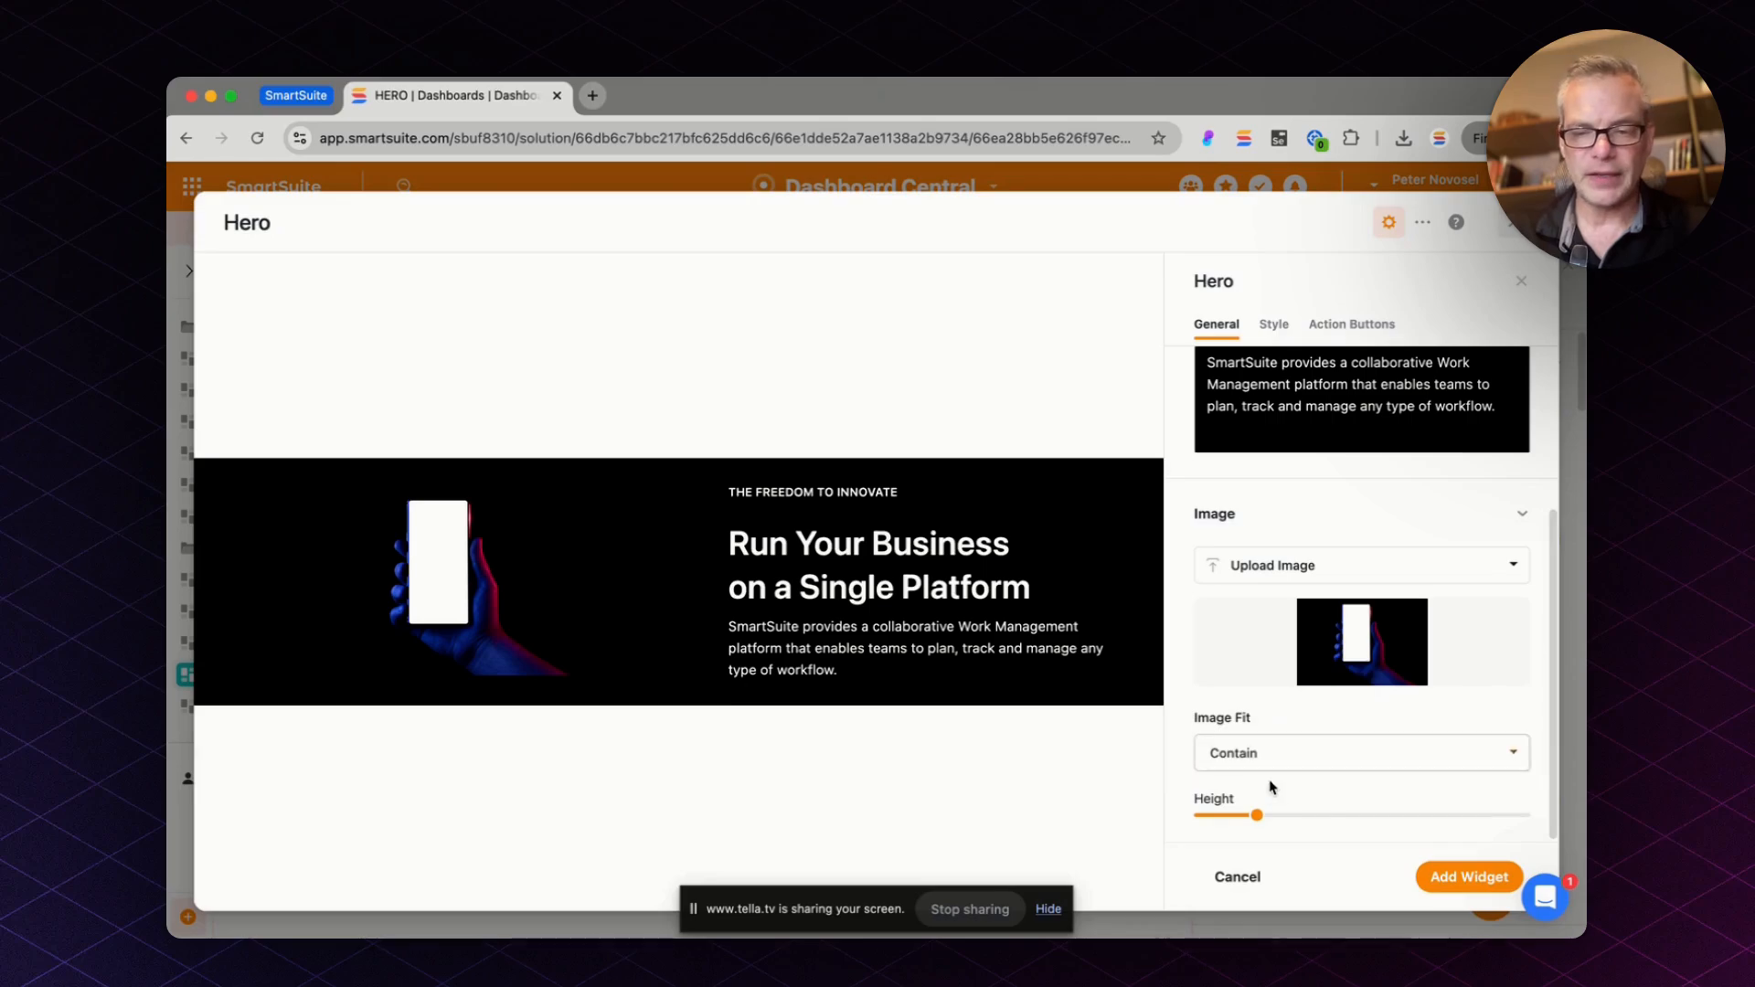
pyautogui.moveTo(1257, 814); pyautogui.dragTo(1313, 808)
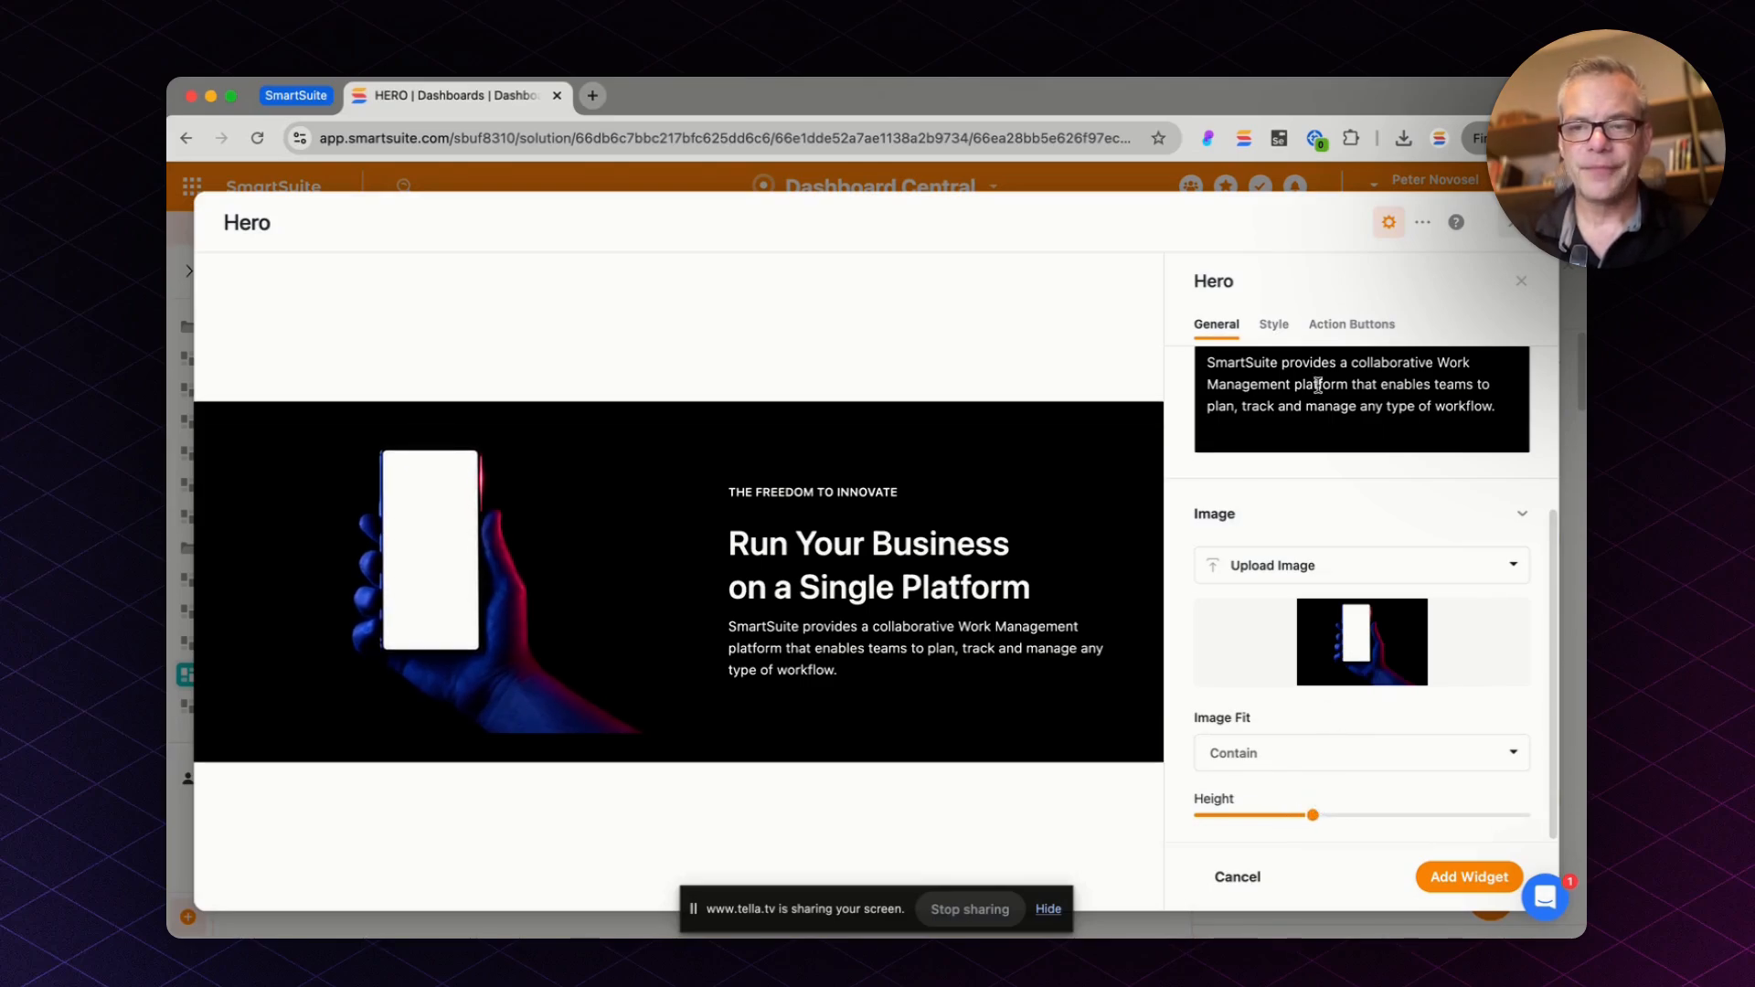
# Step: Compare the hero's bottom padding at 0 (none) and S, and leave it set to 0 (none)
pyautogui.click(1273, 324)
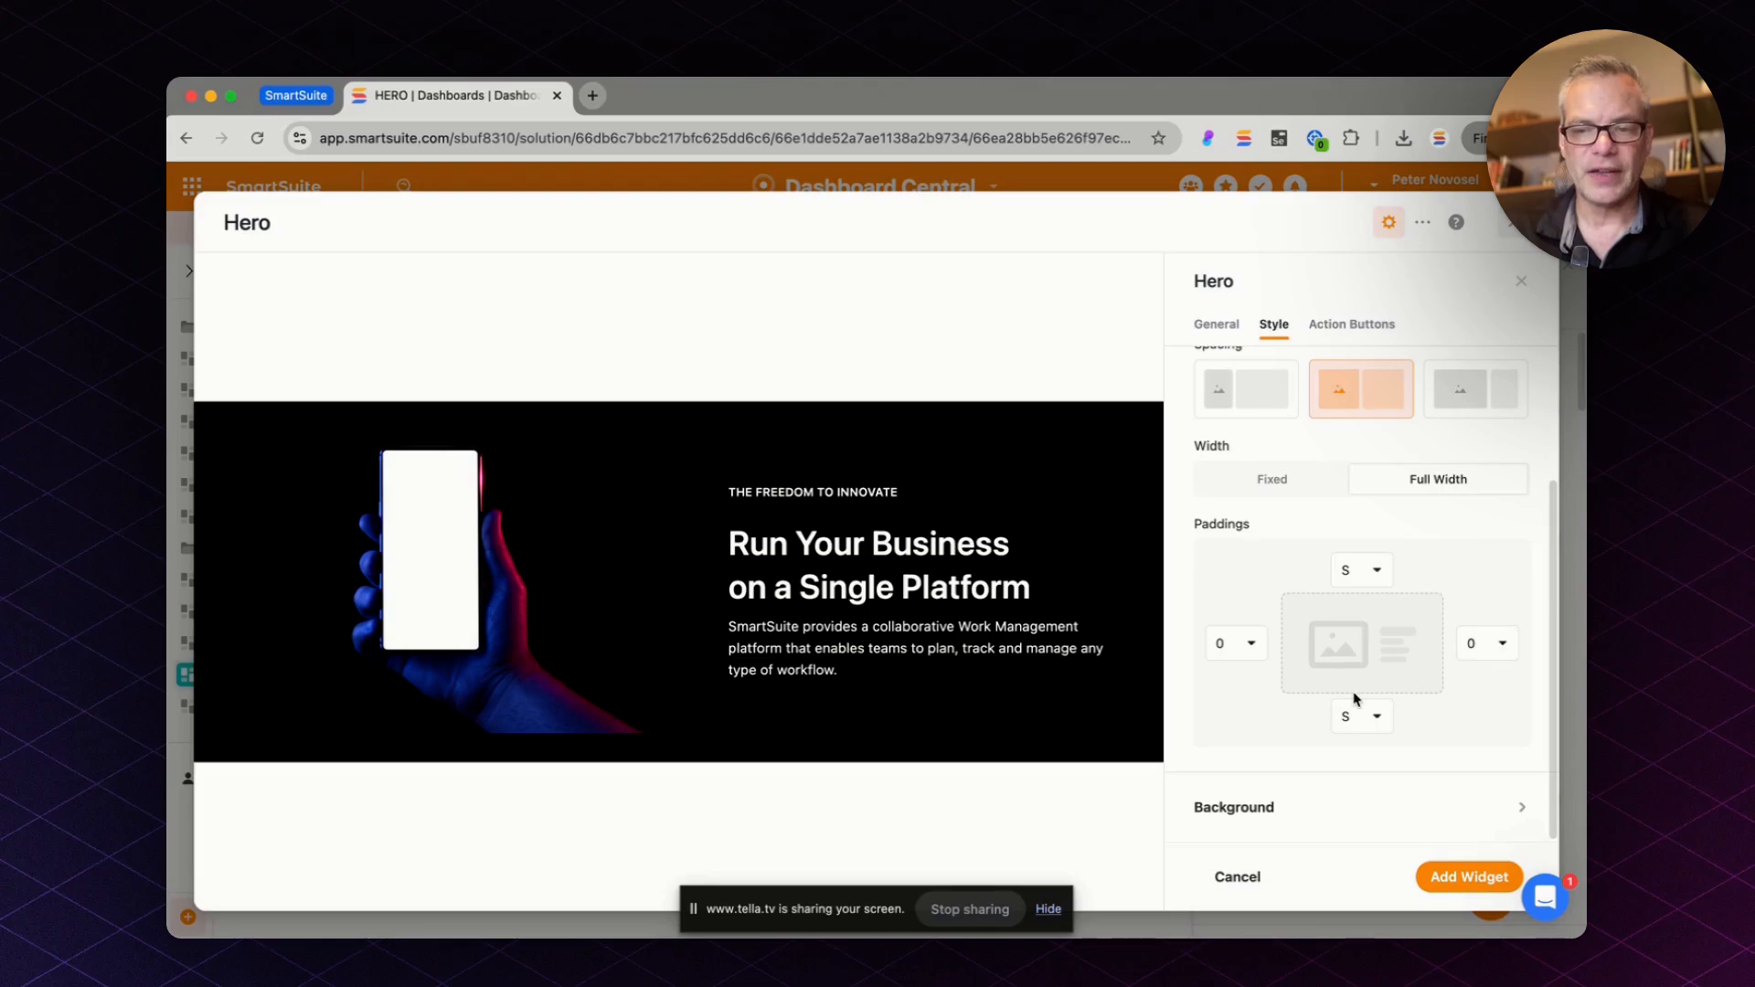
pyautogui.click(1380, 719)
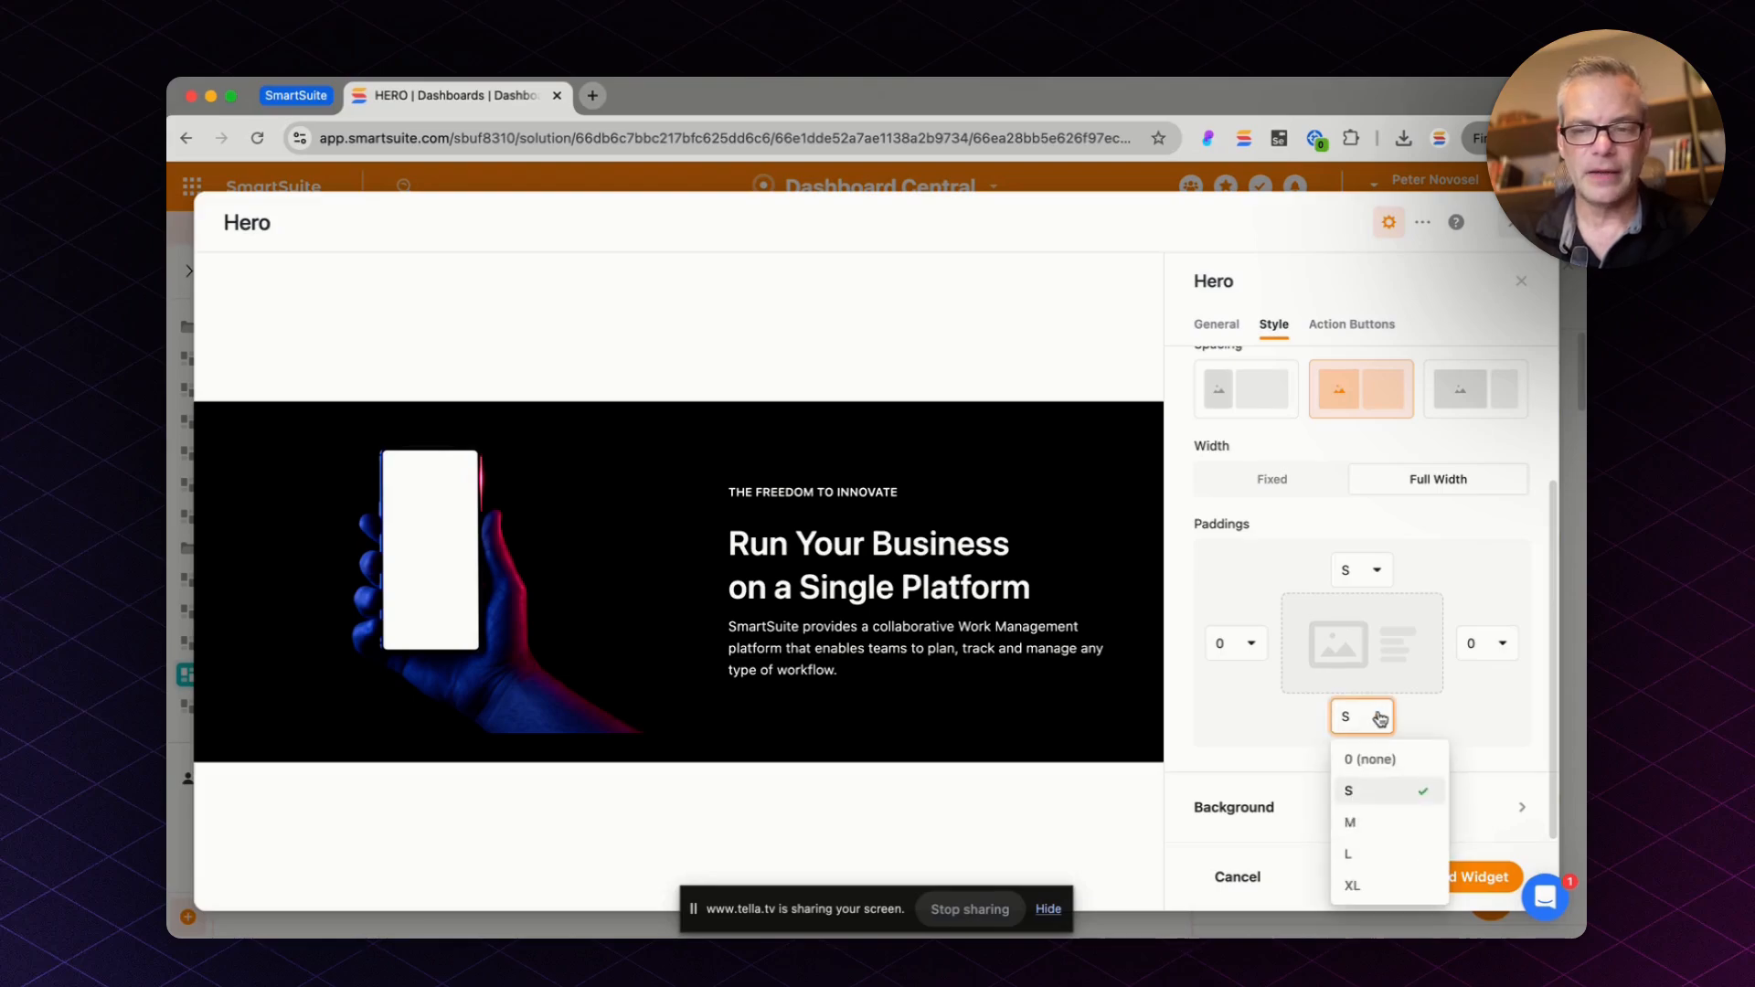
pyautogui.click(1368, 761)
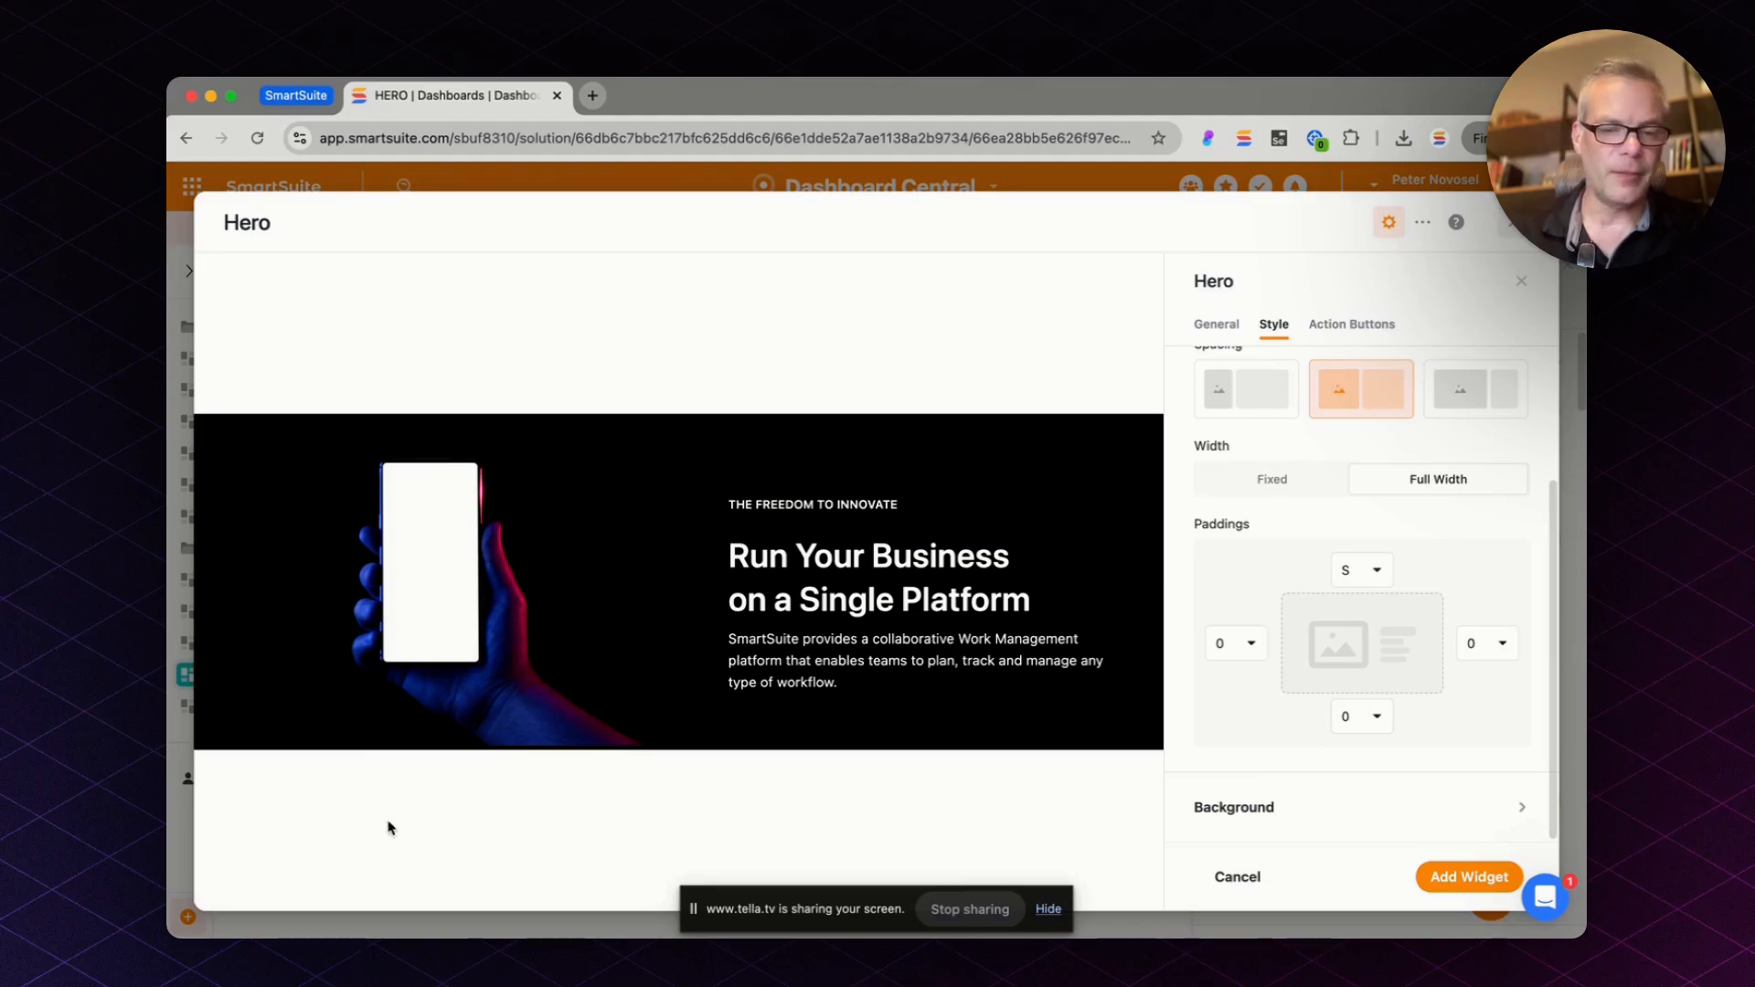
pyautogui.click(1356, 724)
pyautogui.click(1353, 794)
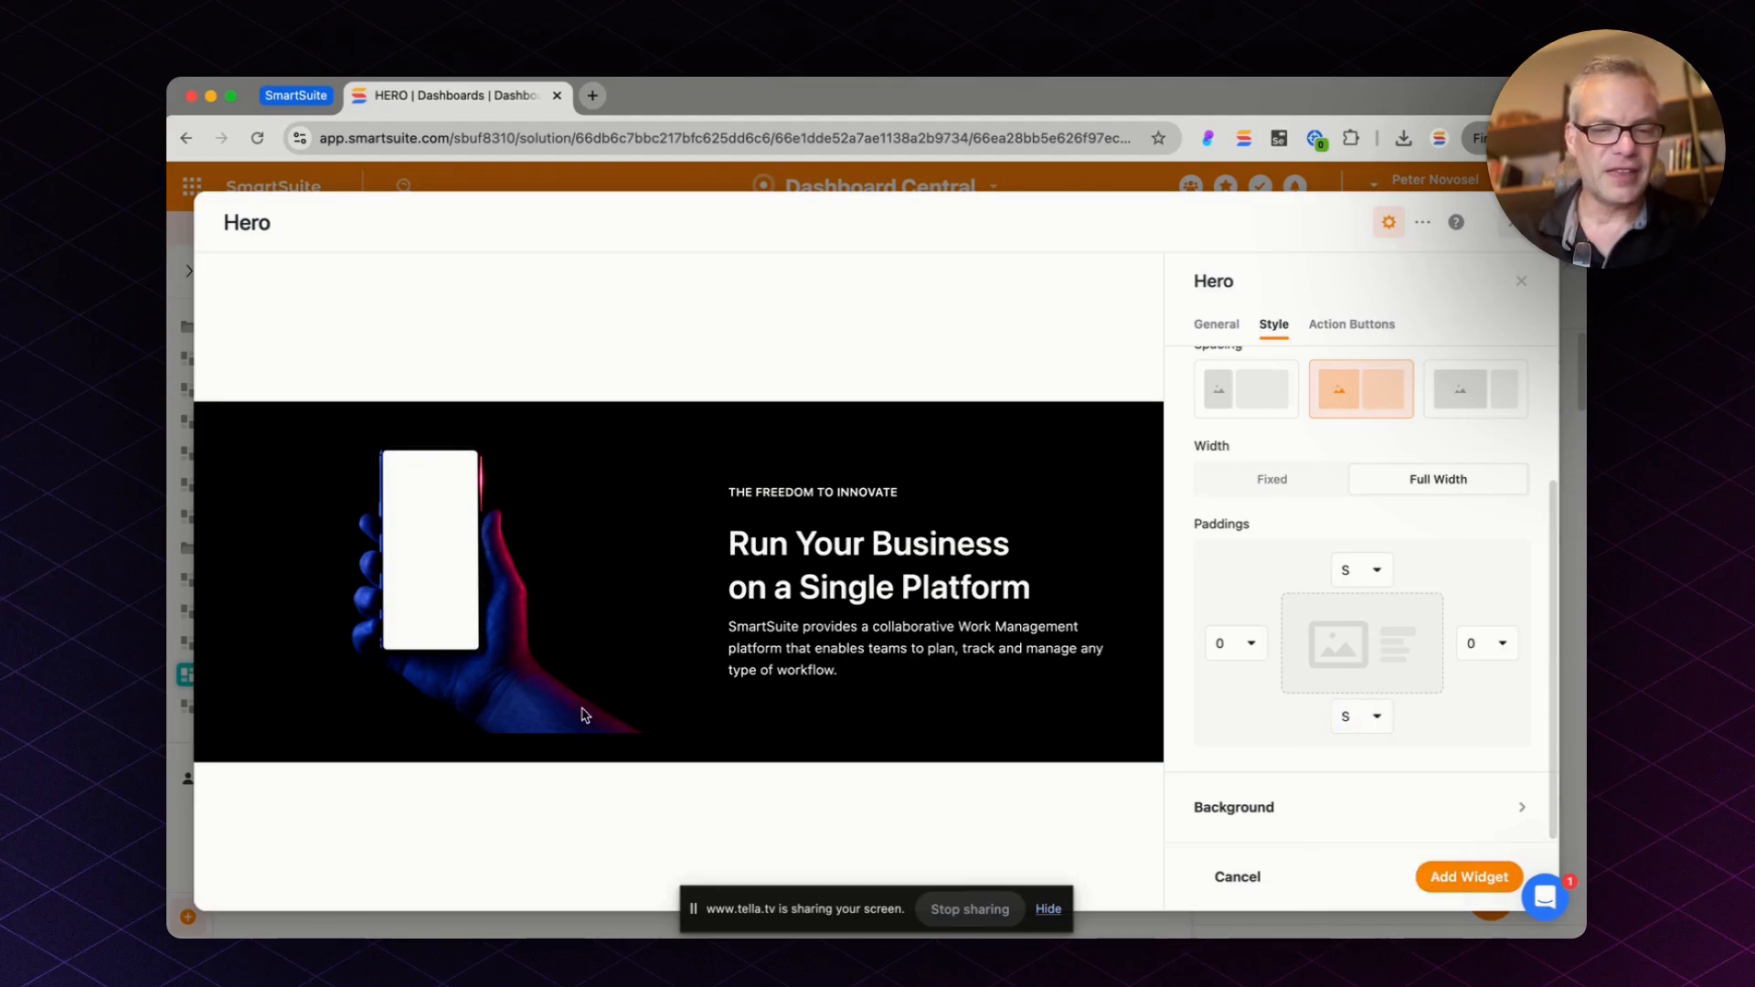
pyautogui.click(1371, 716)
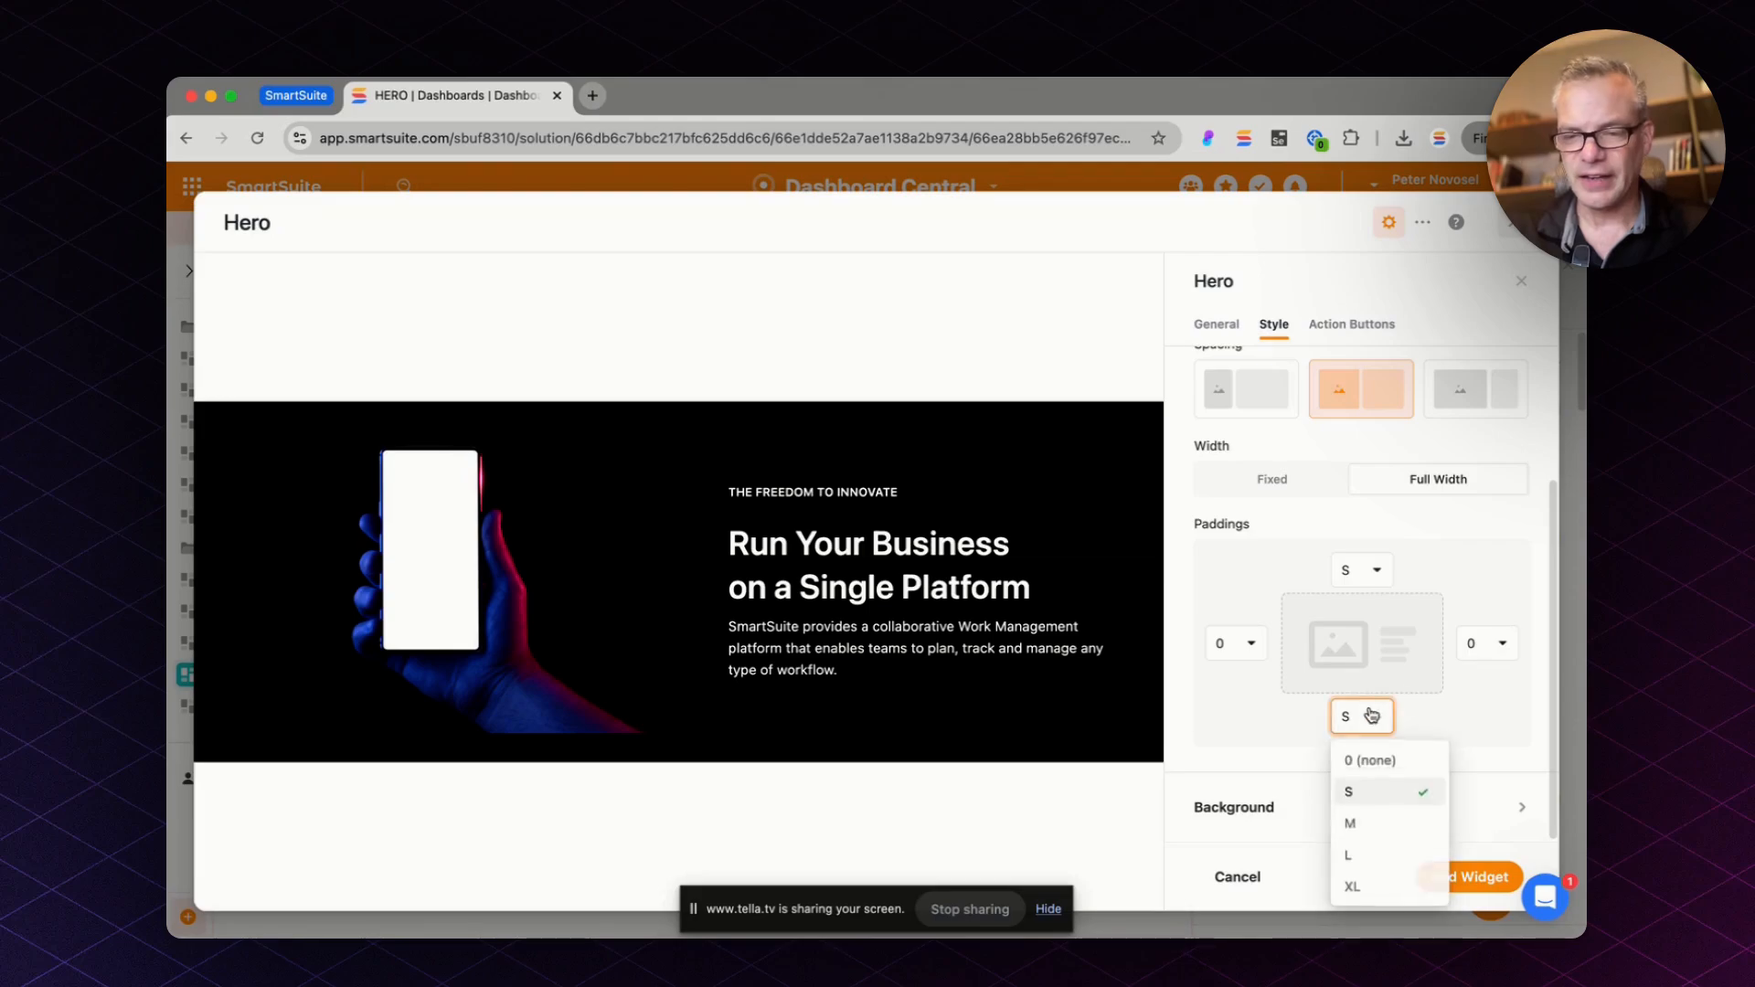
pyautogui.click(1352, 757)
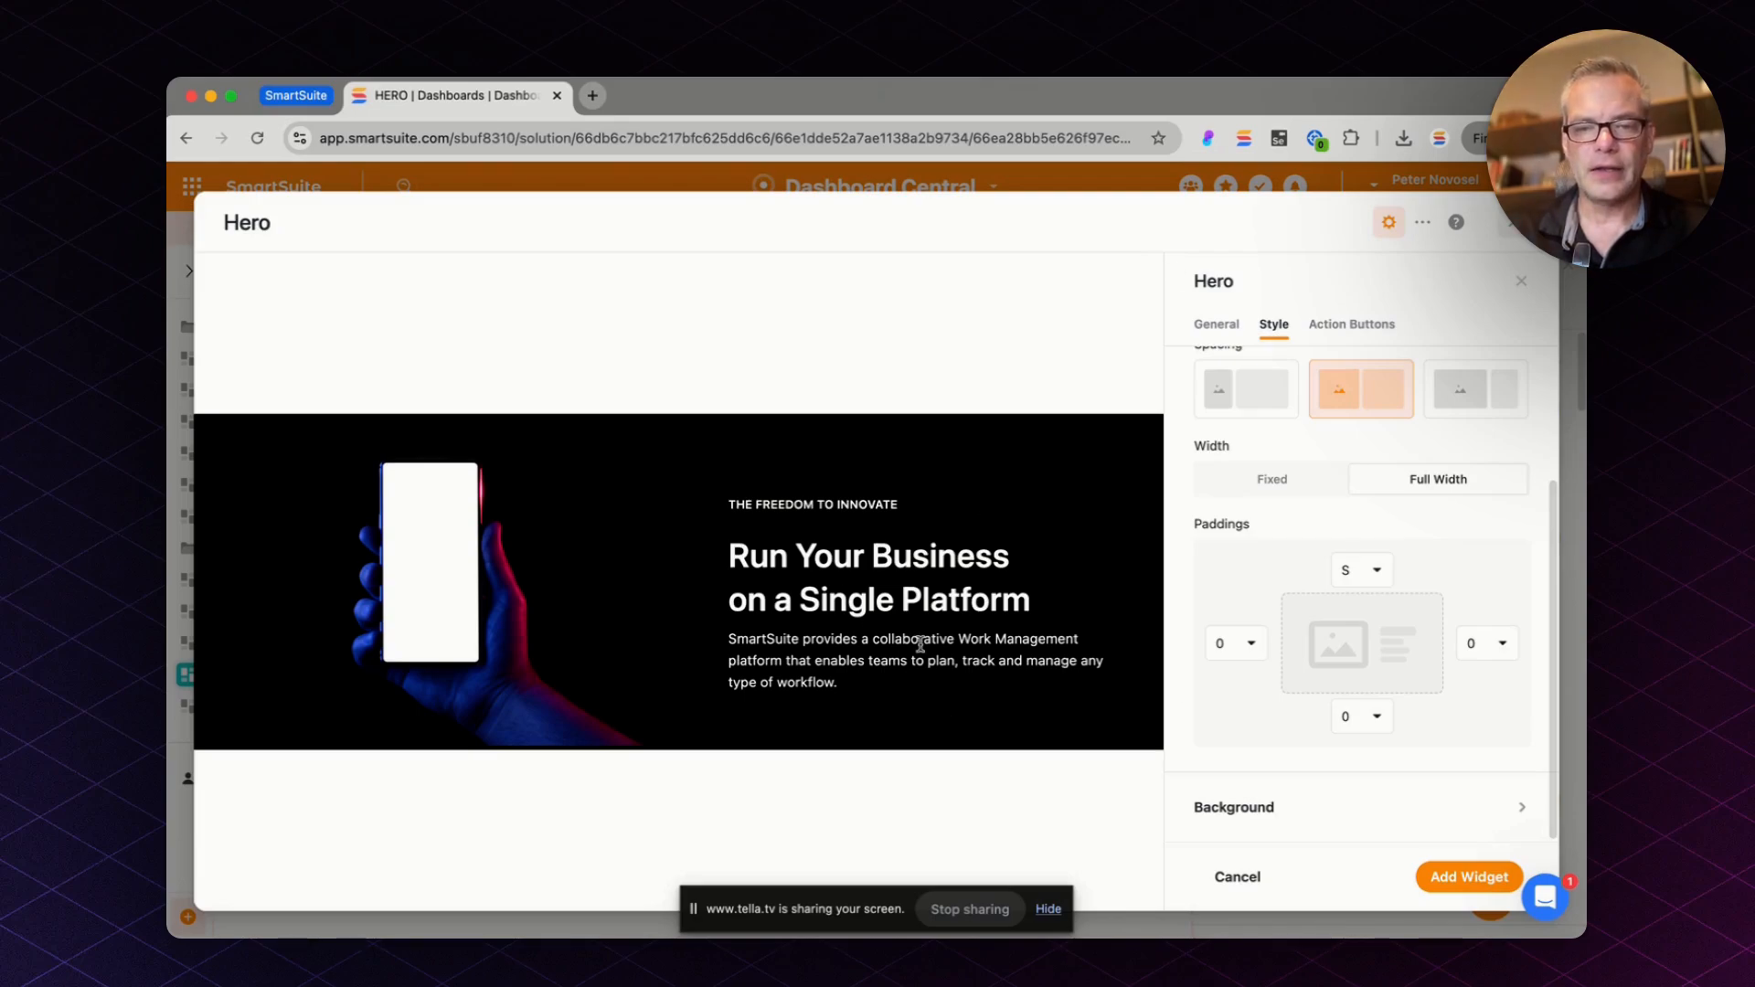
# Step: Replace the hero's small top line with "HELLO, MOBILITY." and its heading with "mPhone 17 Ultimate"
pyautogui.tripleClick(889, 506)
pyautogui.click(1223, 331)
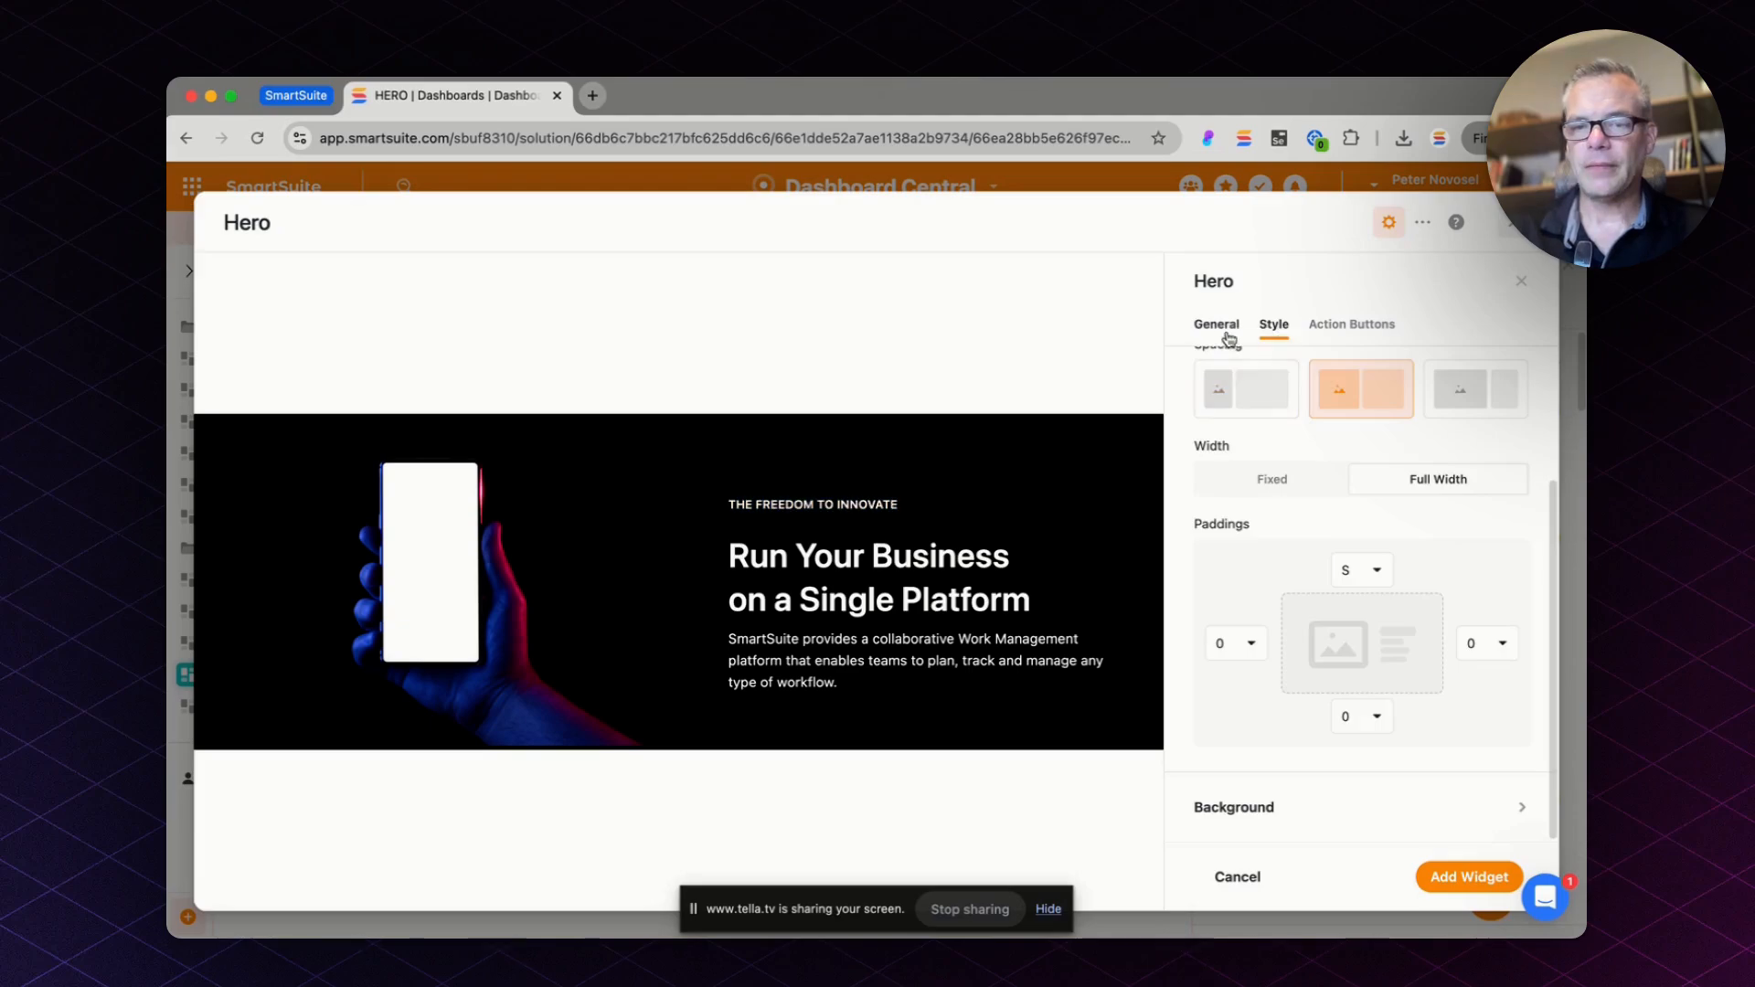
pyautogui.tripleClick(1359, 468)
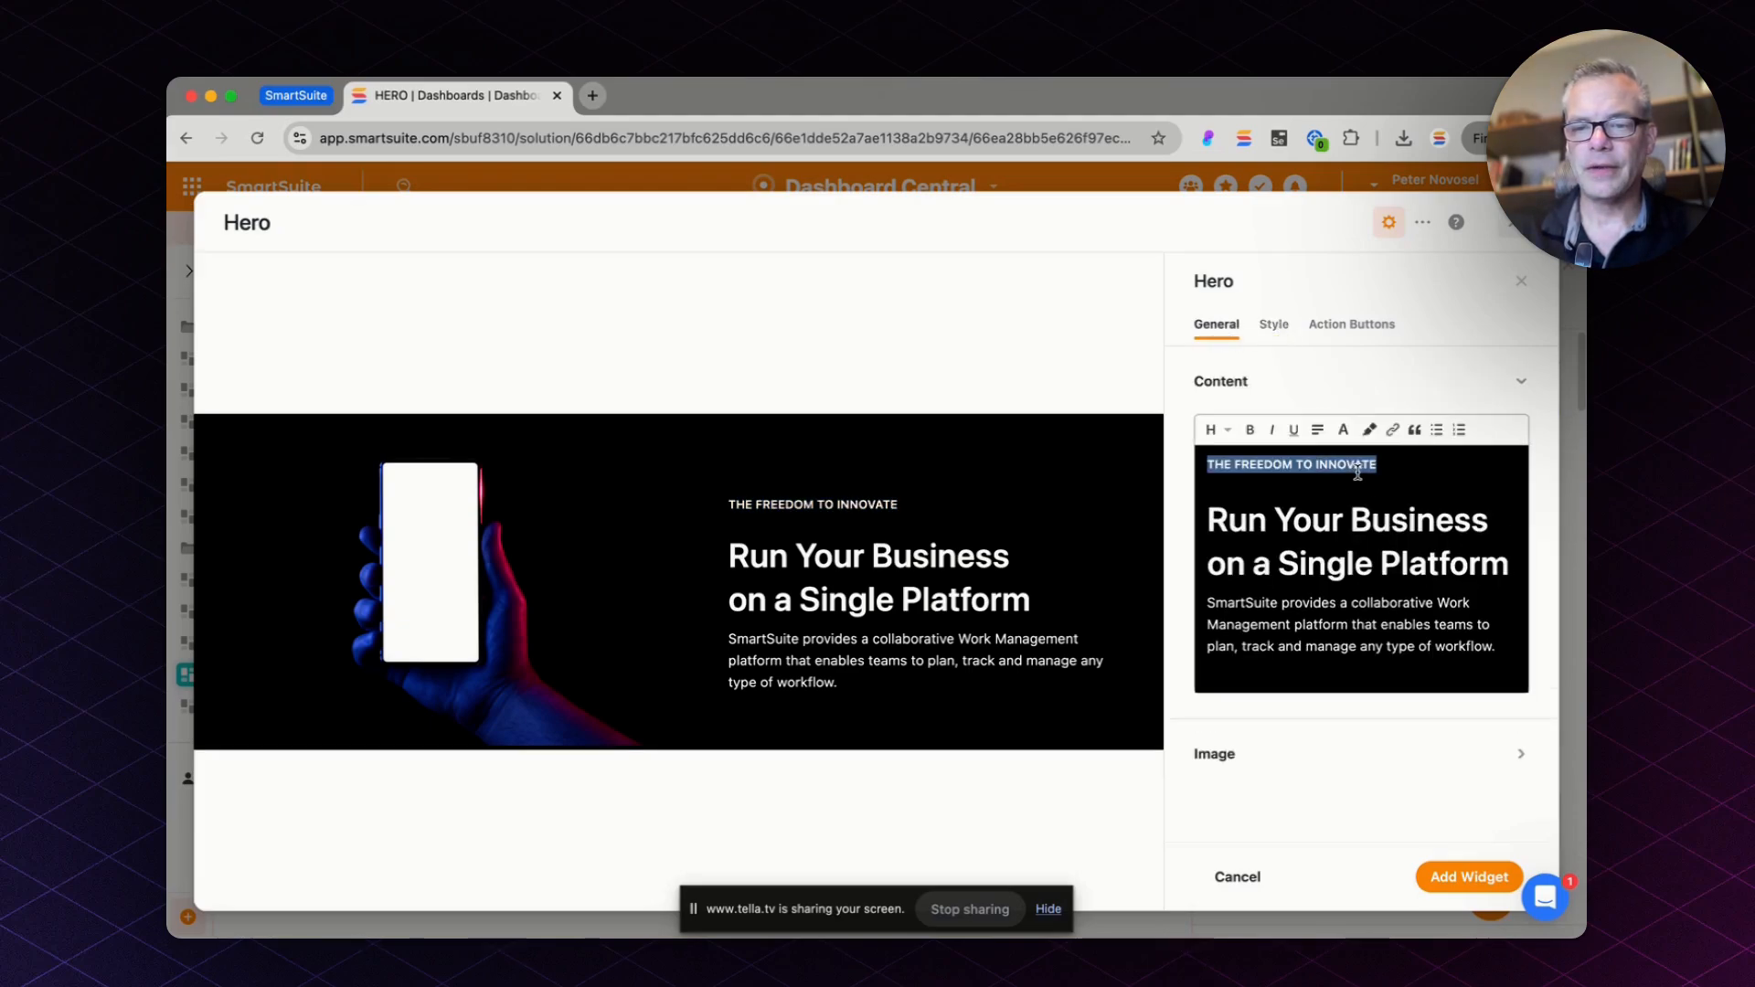
pyautogui.write('HELLO, MOBILITY')
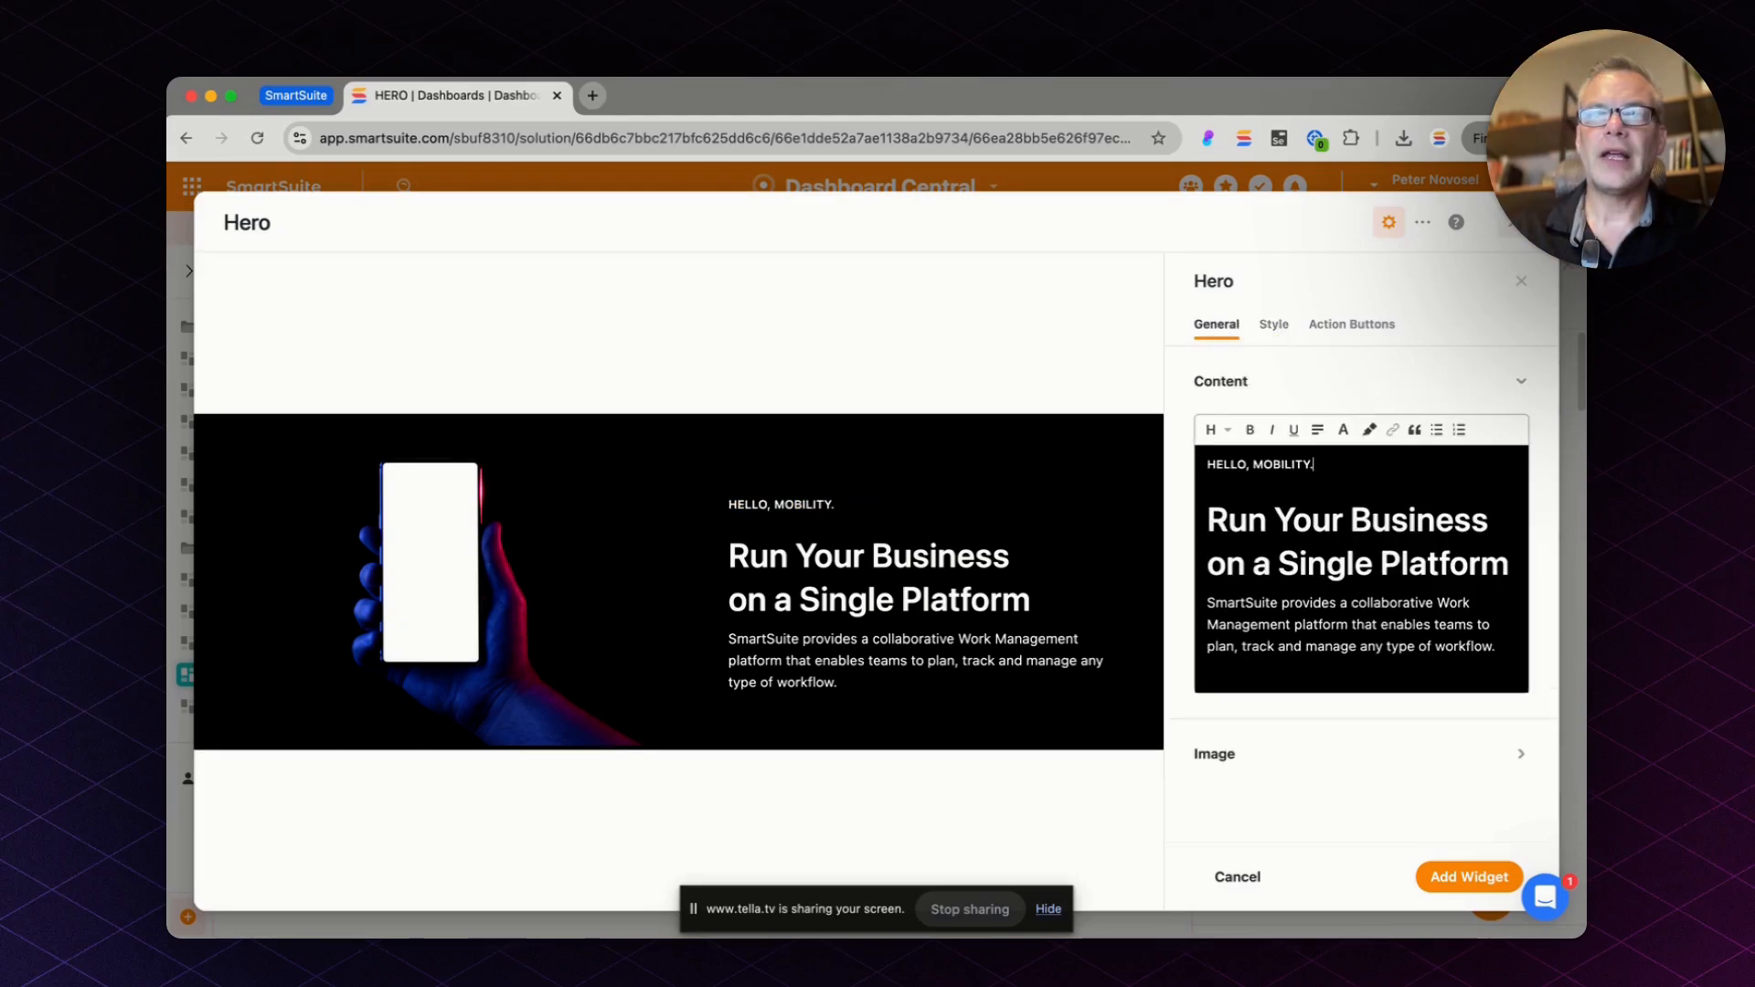
pyautogui.tripleClick(1366, 567)
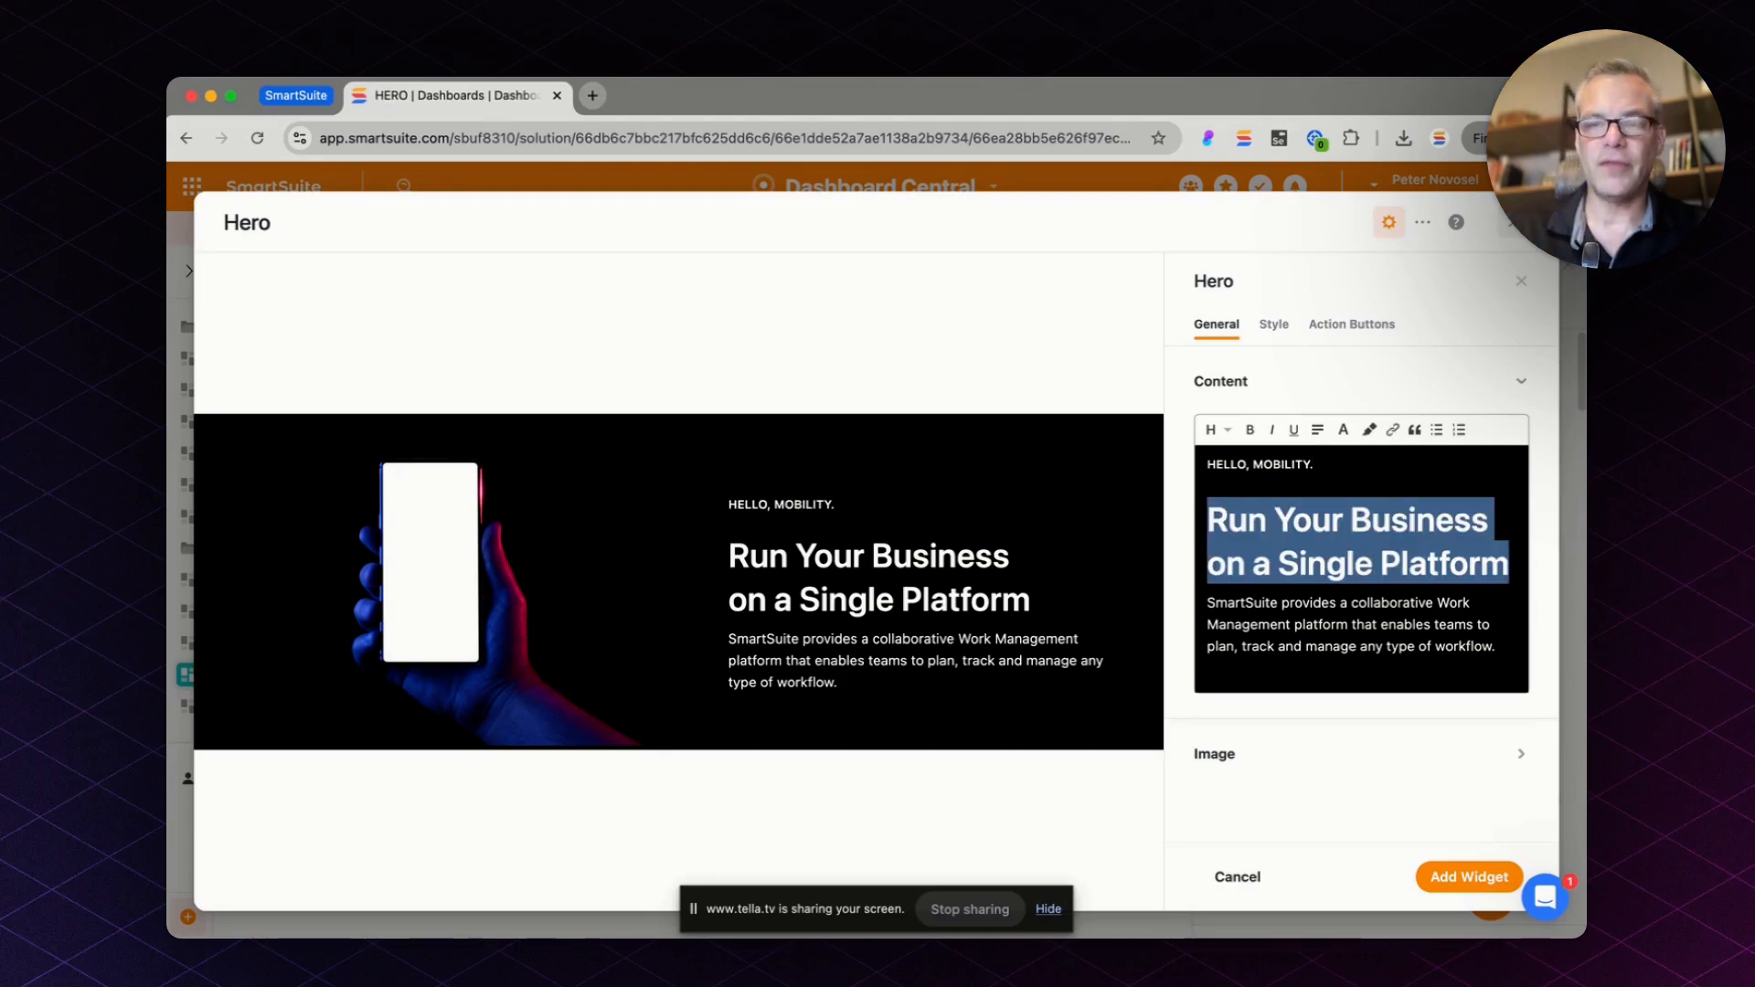
pyautogui.write('mPhone')
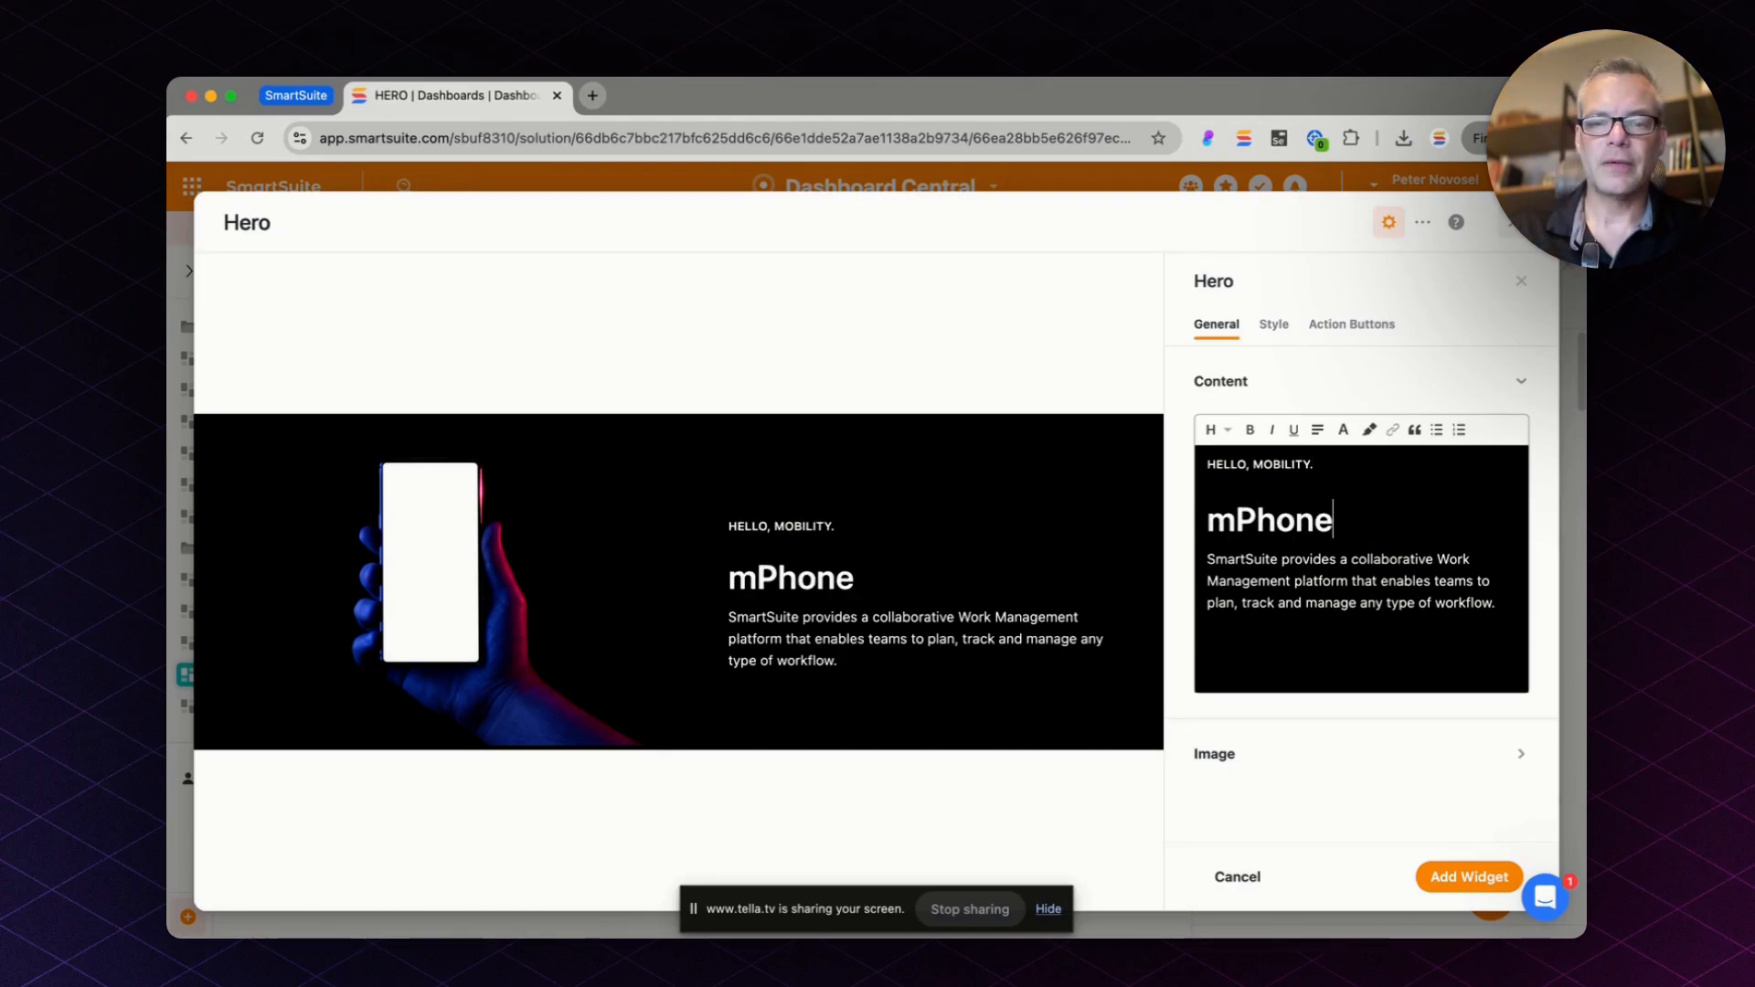
pyautogui.write(' 17 Ultimate')
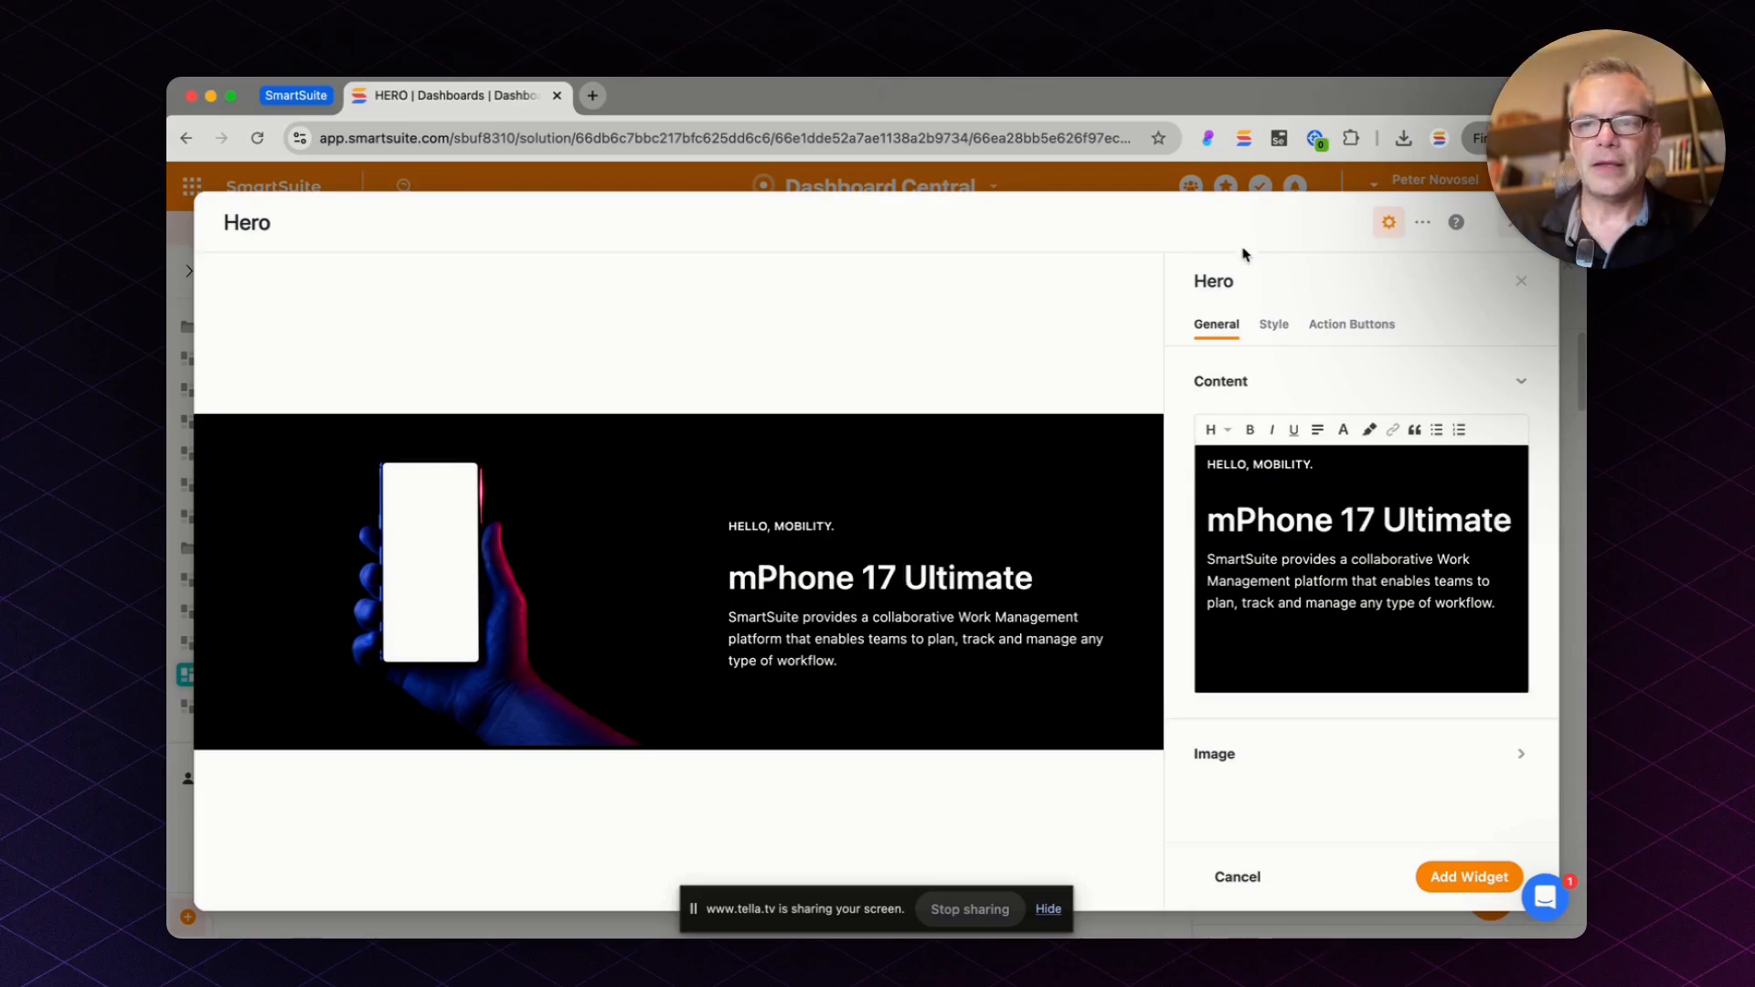
# Step: Replace the hero's description with the mPhone copy from ChatGPT, trimmed to end at "productive on the go."
pyautogui.press('super+Tab')
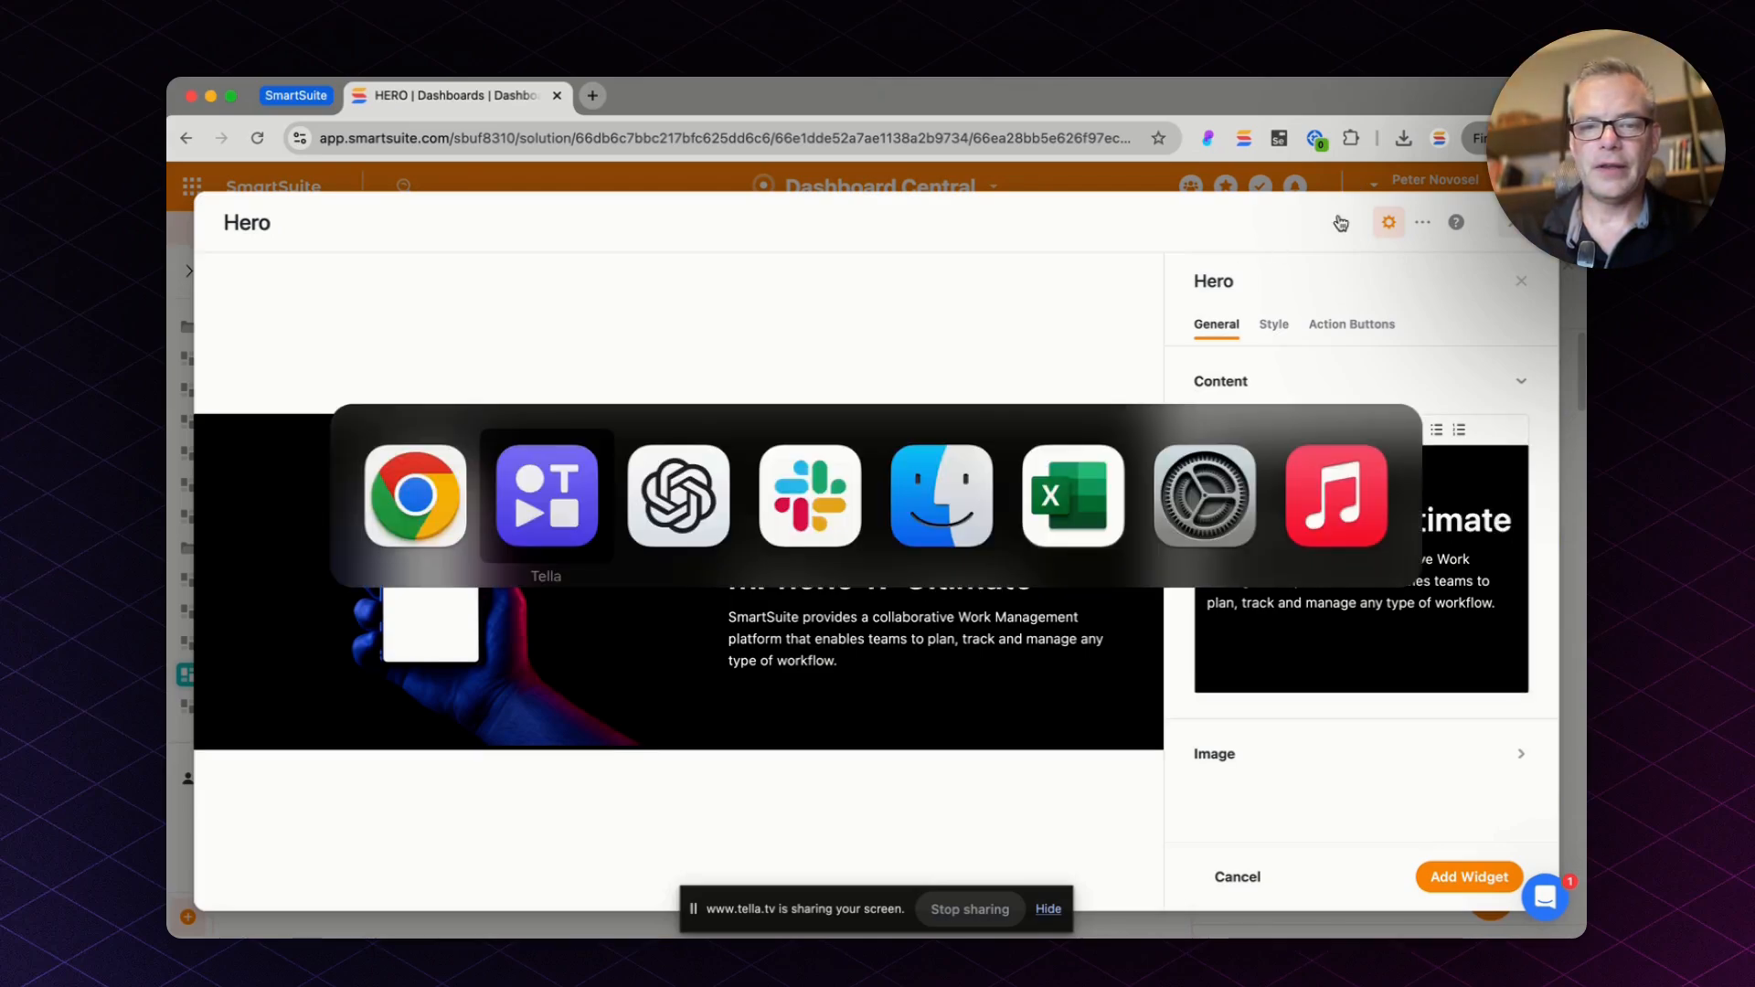
pyautogui.press('super+Tab')
pyautogui.tripleClick(592, 562)
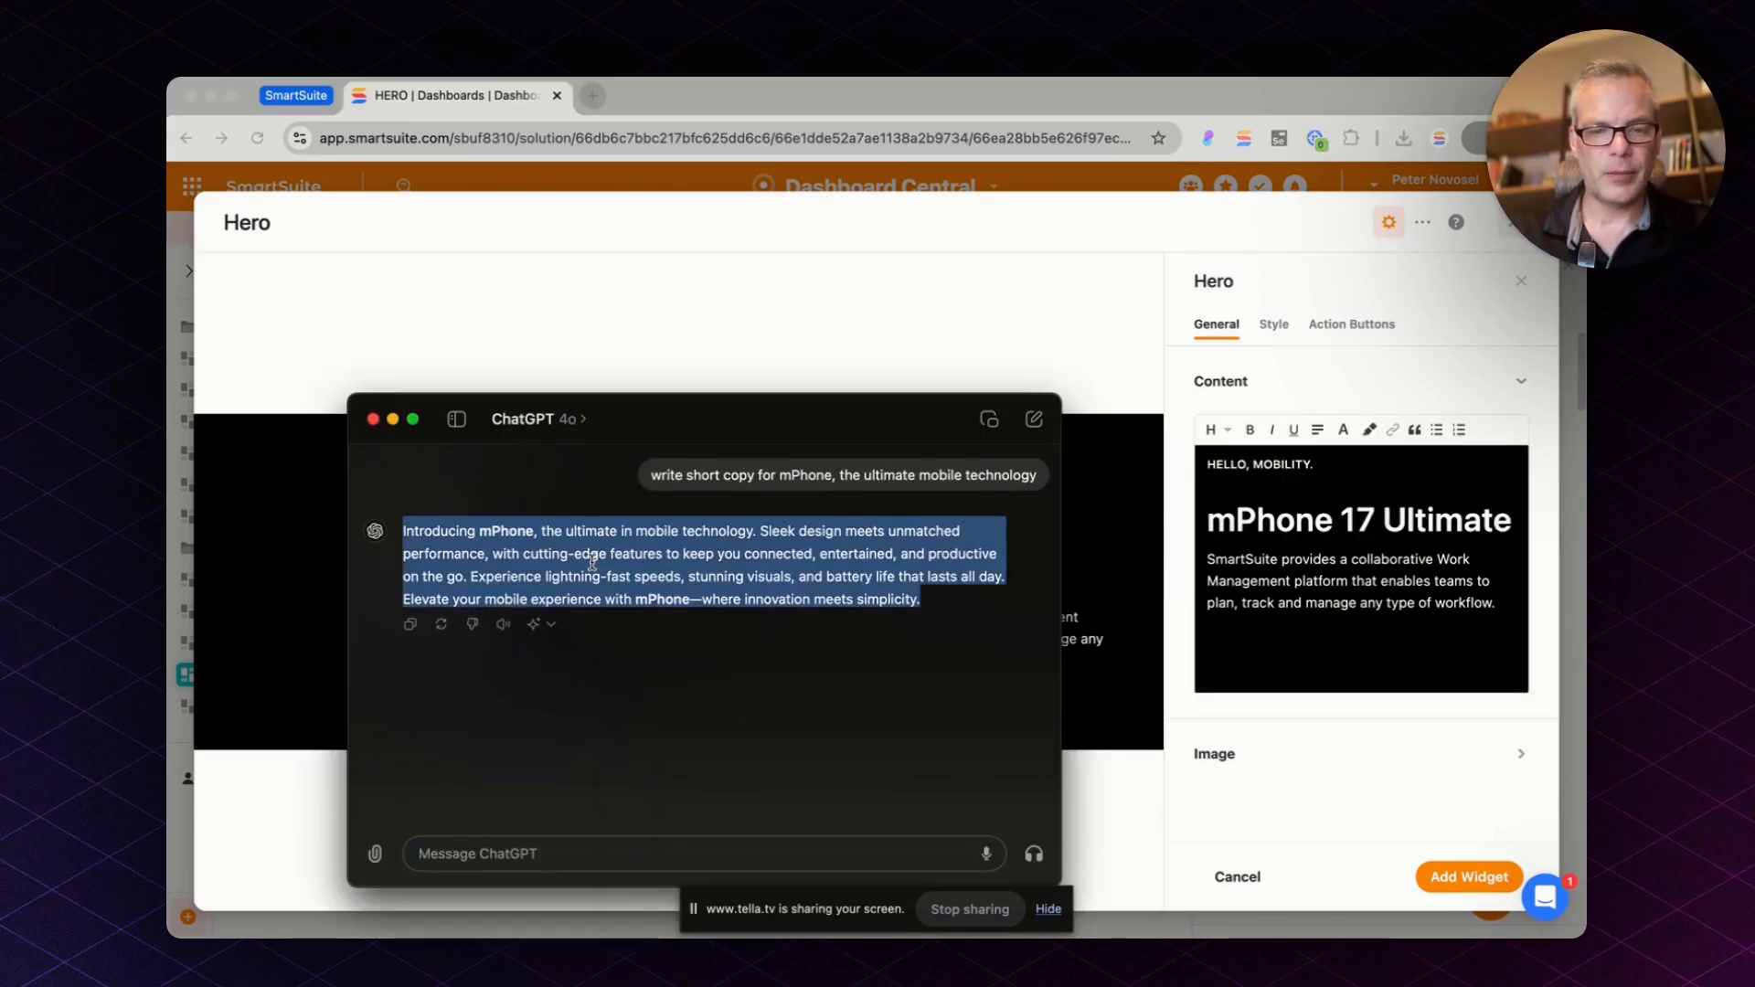
pyautogui.click(1355, 633)
pyautogui.tripleClick(1321, 593)
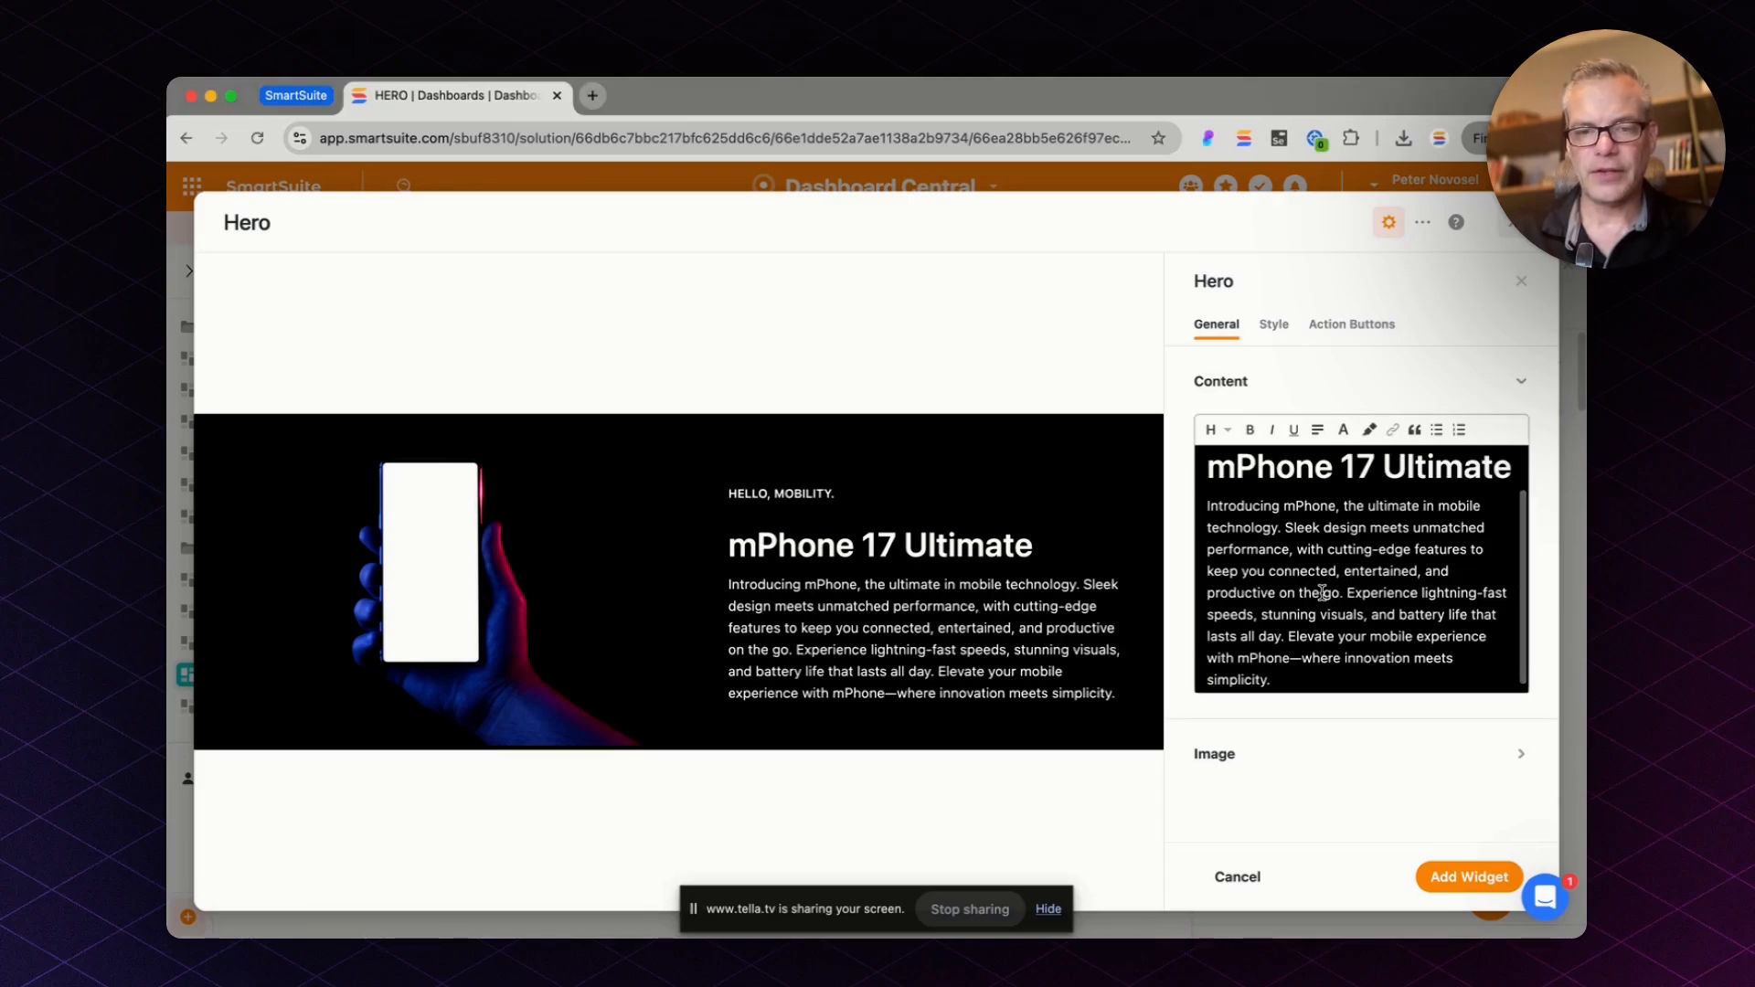
pyautogui.moveTo(1125, 696); pyautogui.dragTo(809, 651)
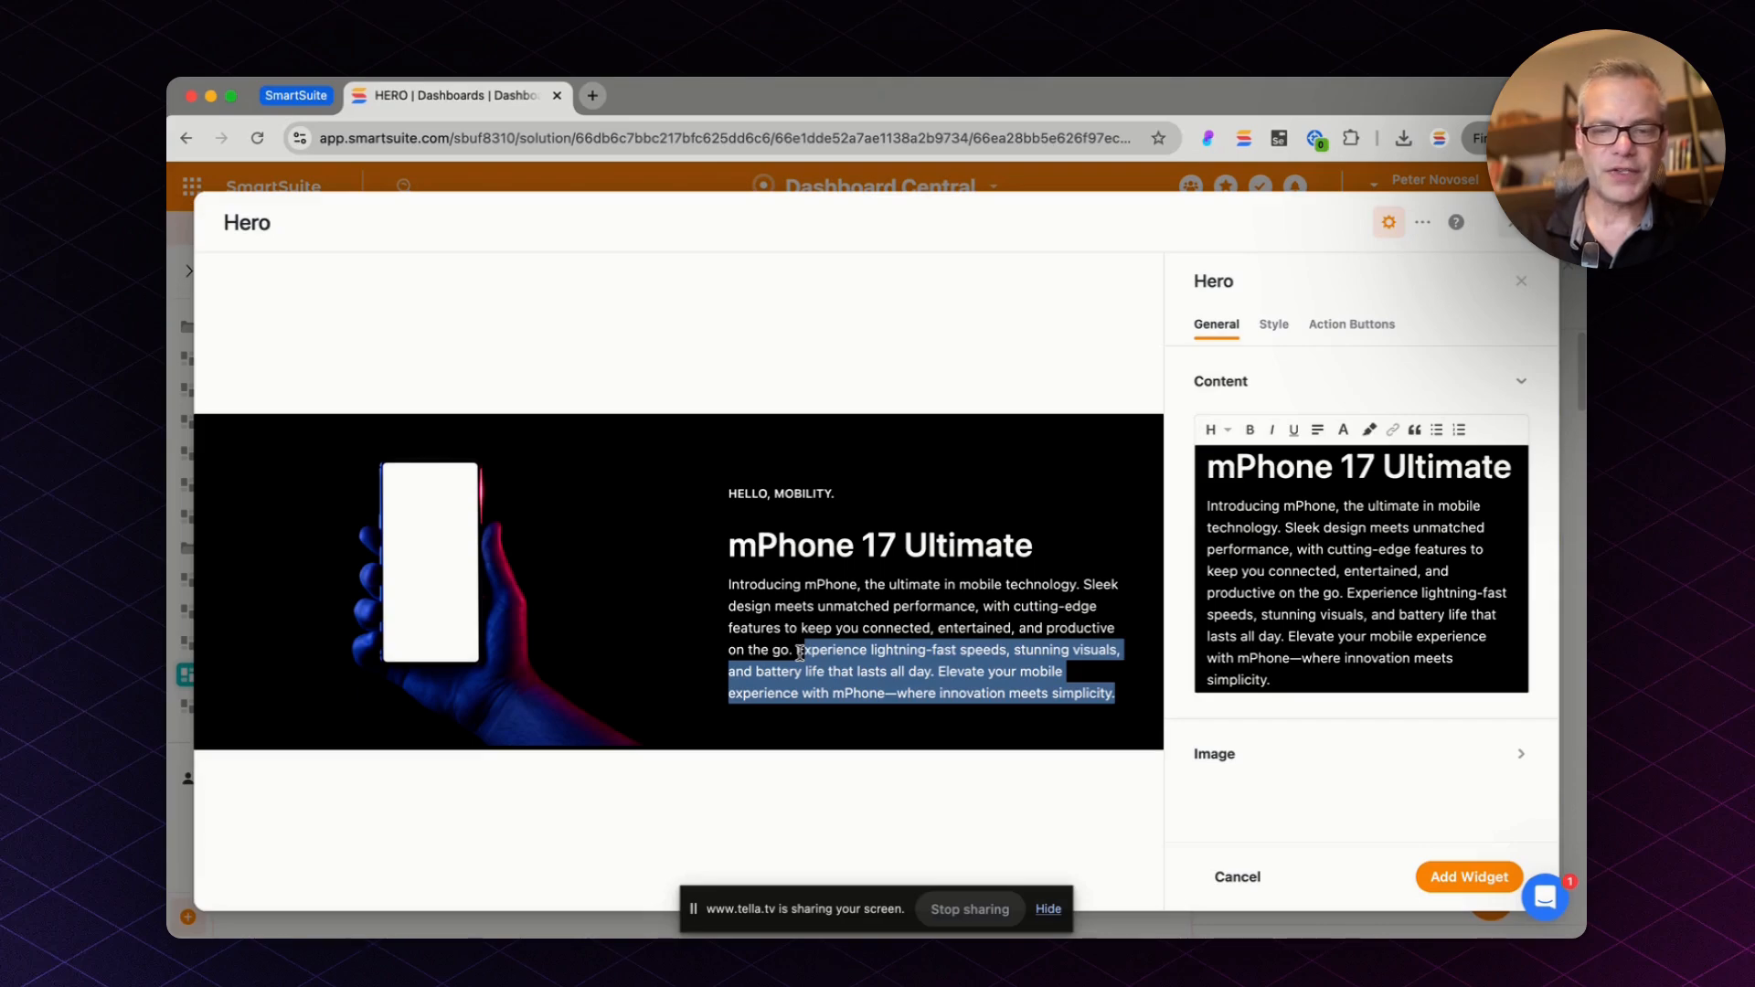
pyautogui.click(1353, 674)
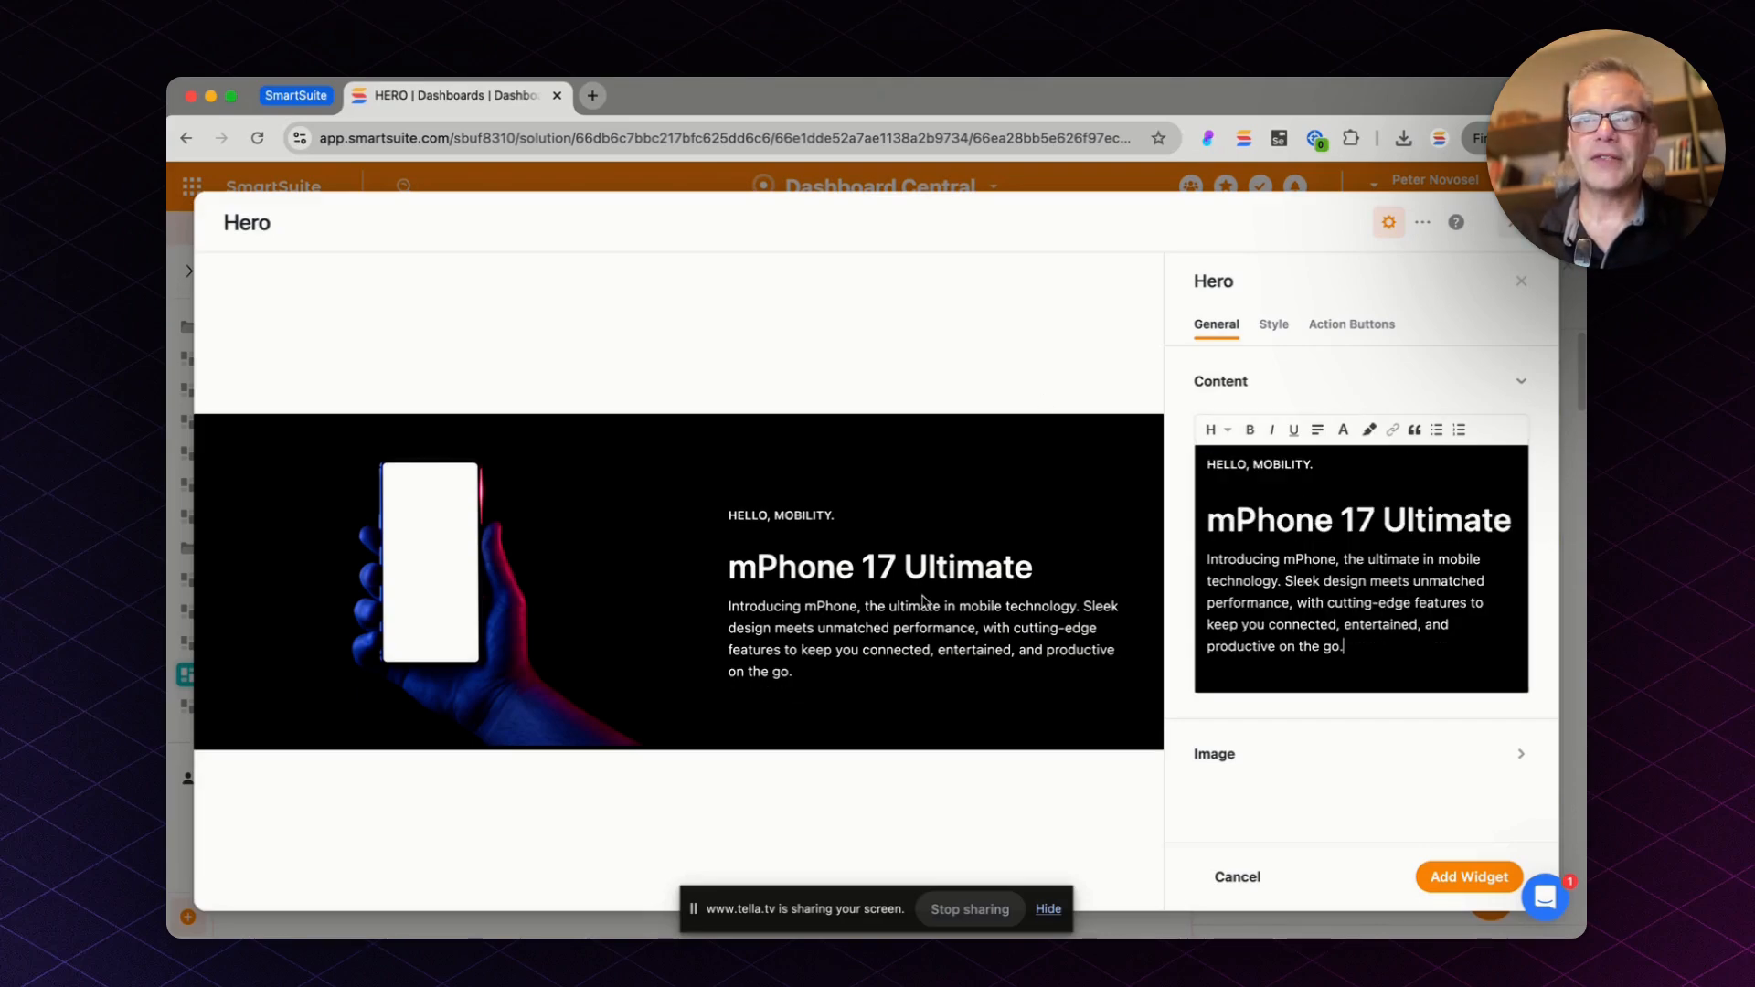
# Step: Change the text color of the "HELLO, MOBILITY." line to Red
pyautogui.moveTo(834, 516); pyautogui.dragTo(726, 516)
pyautogui.tripleClick(1270, 464)
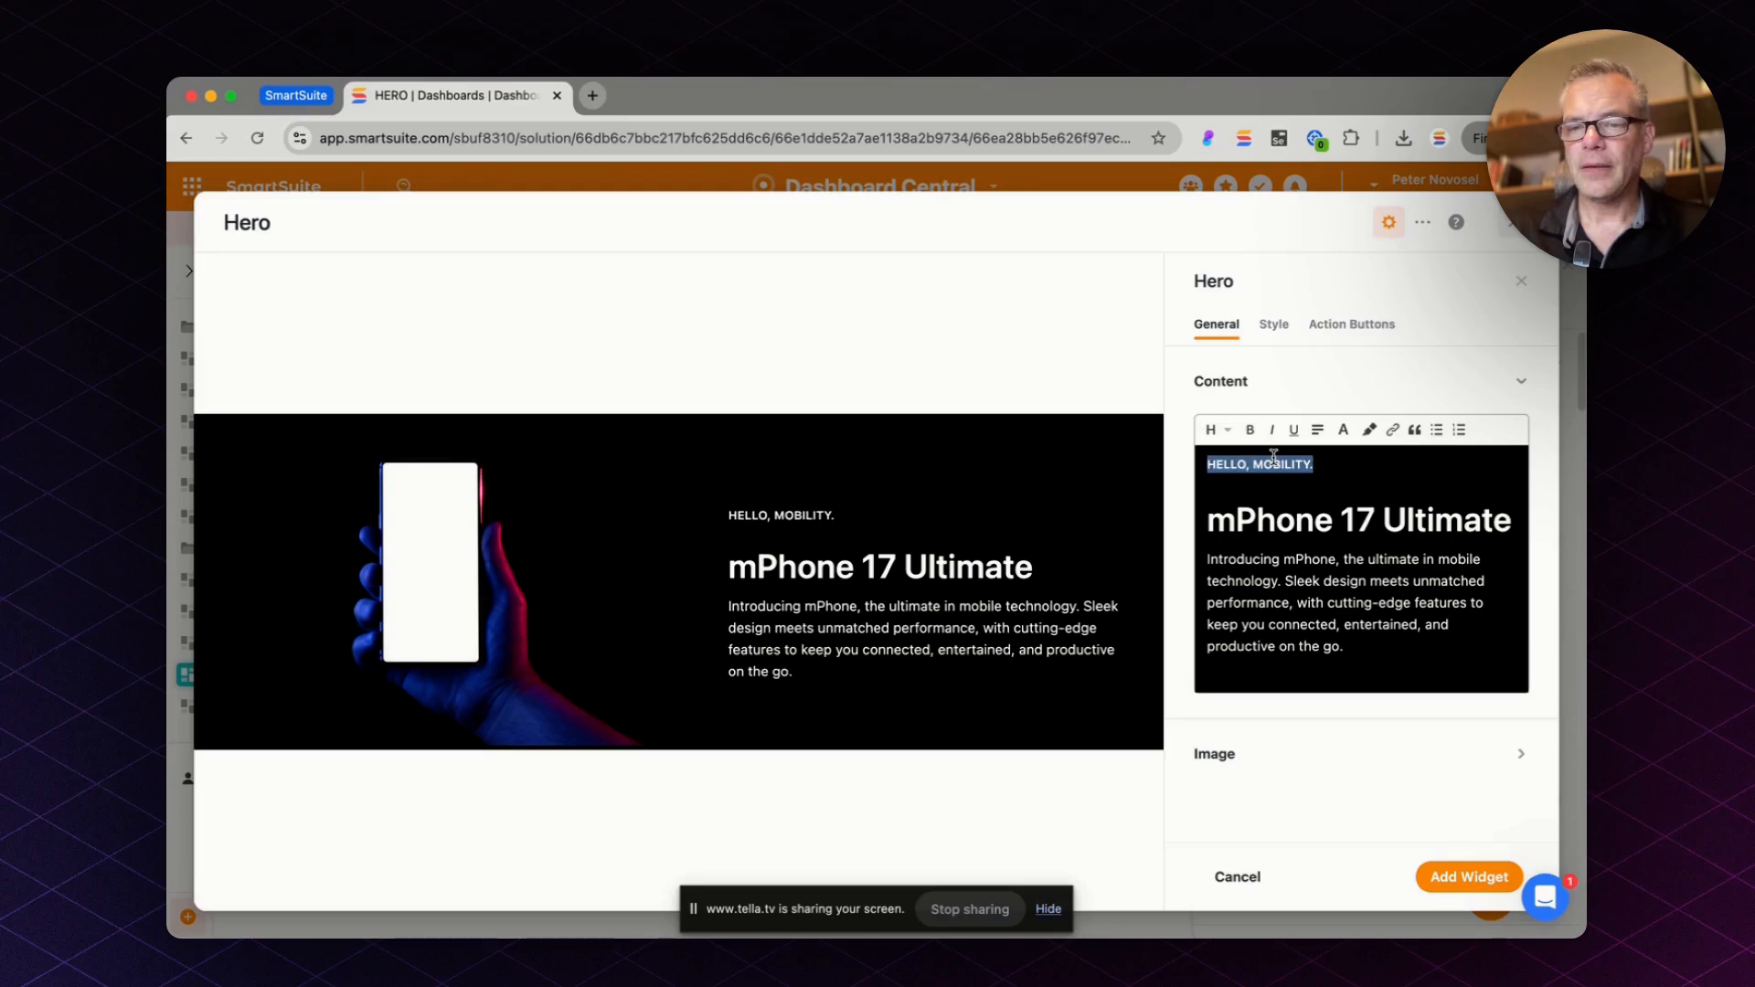
pyautogui.click(1345, 433)
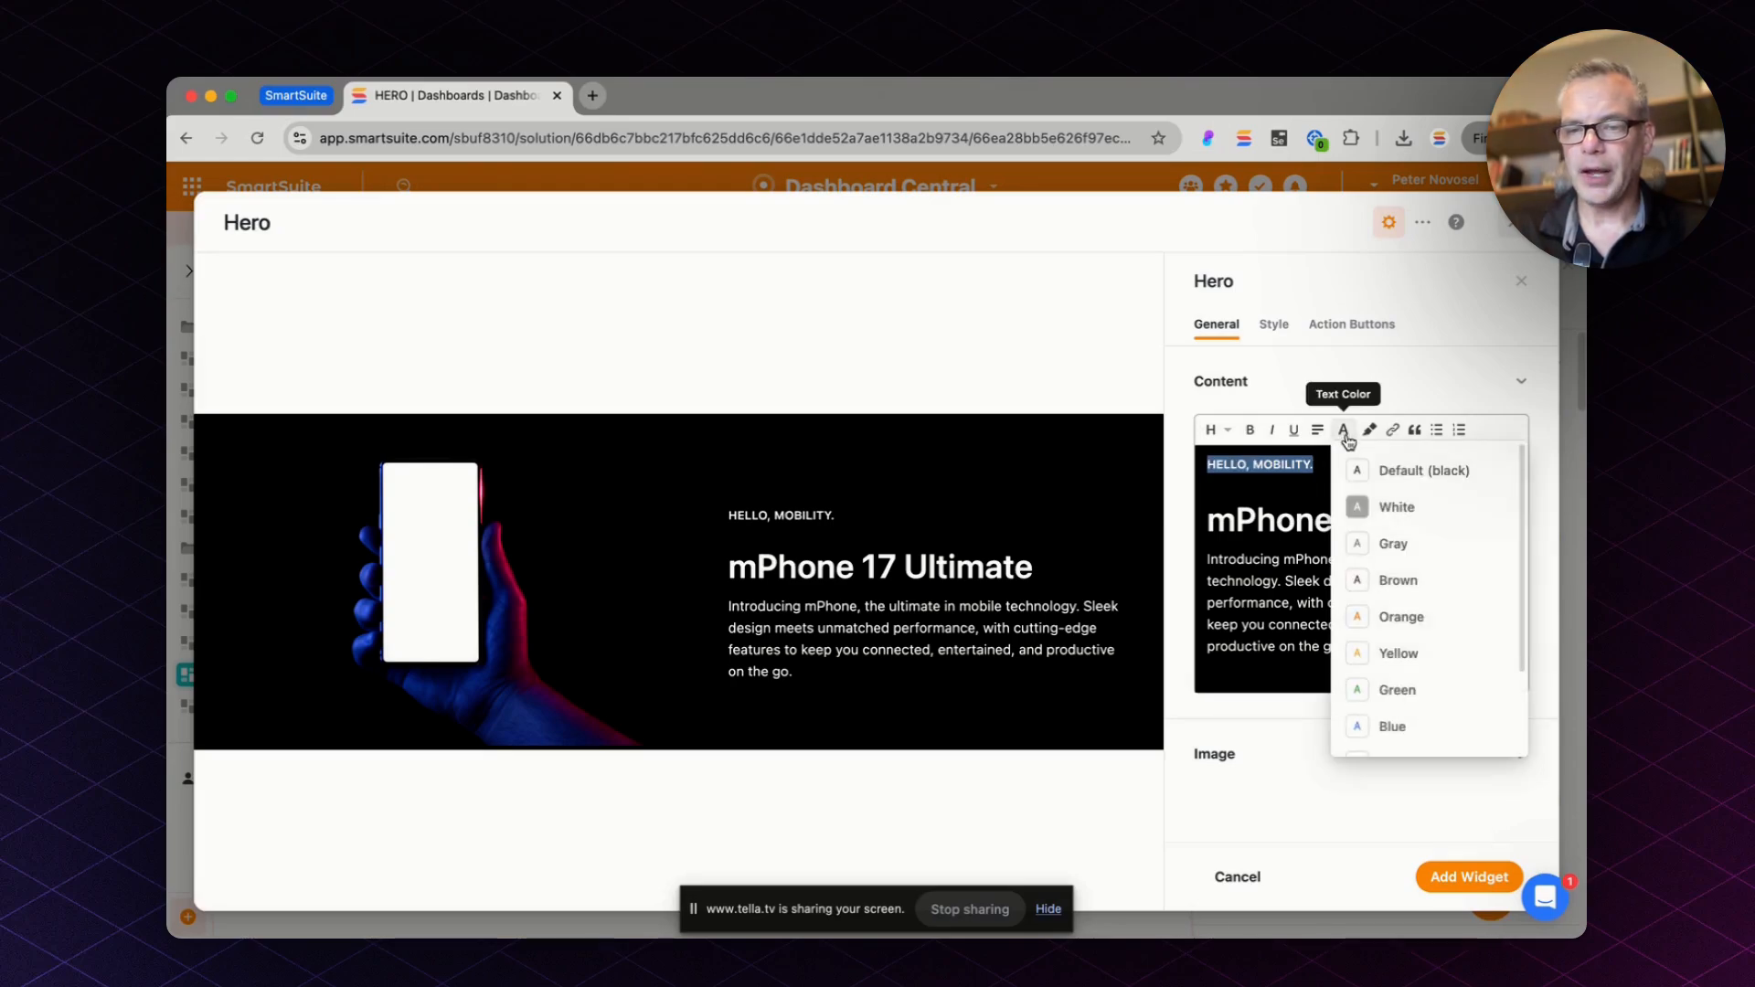
pyautogui.scroll(-2, 1424, 675)
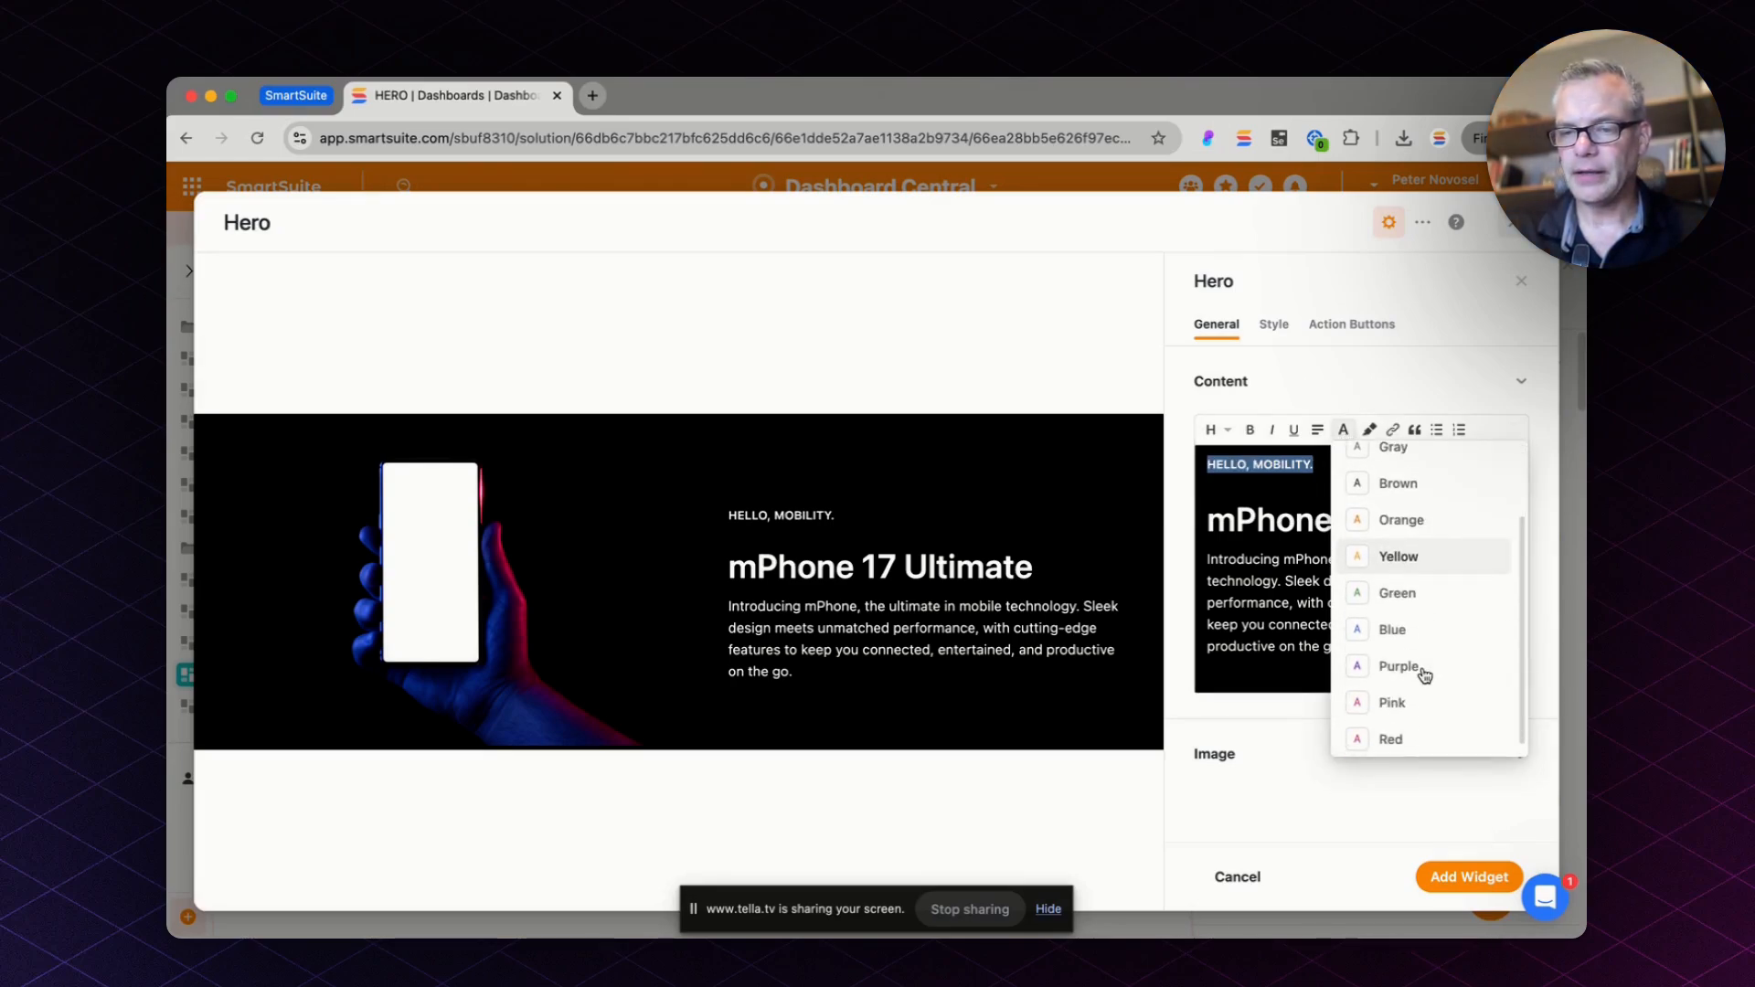
pyautogui.click(1399, 735)
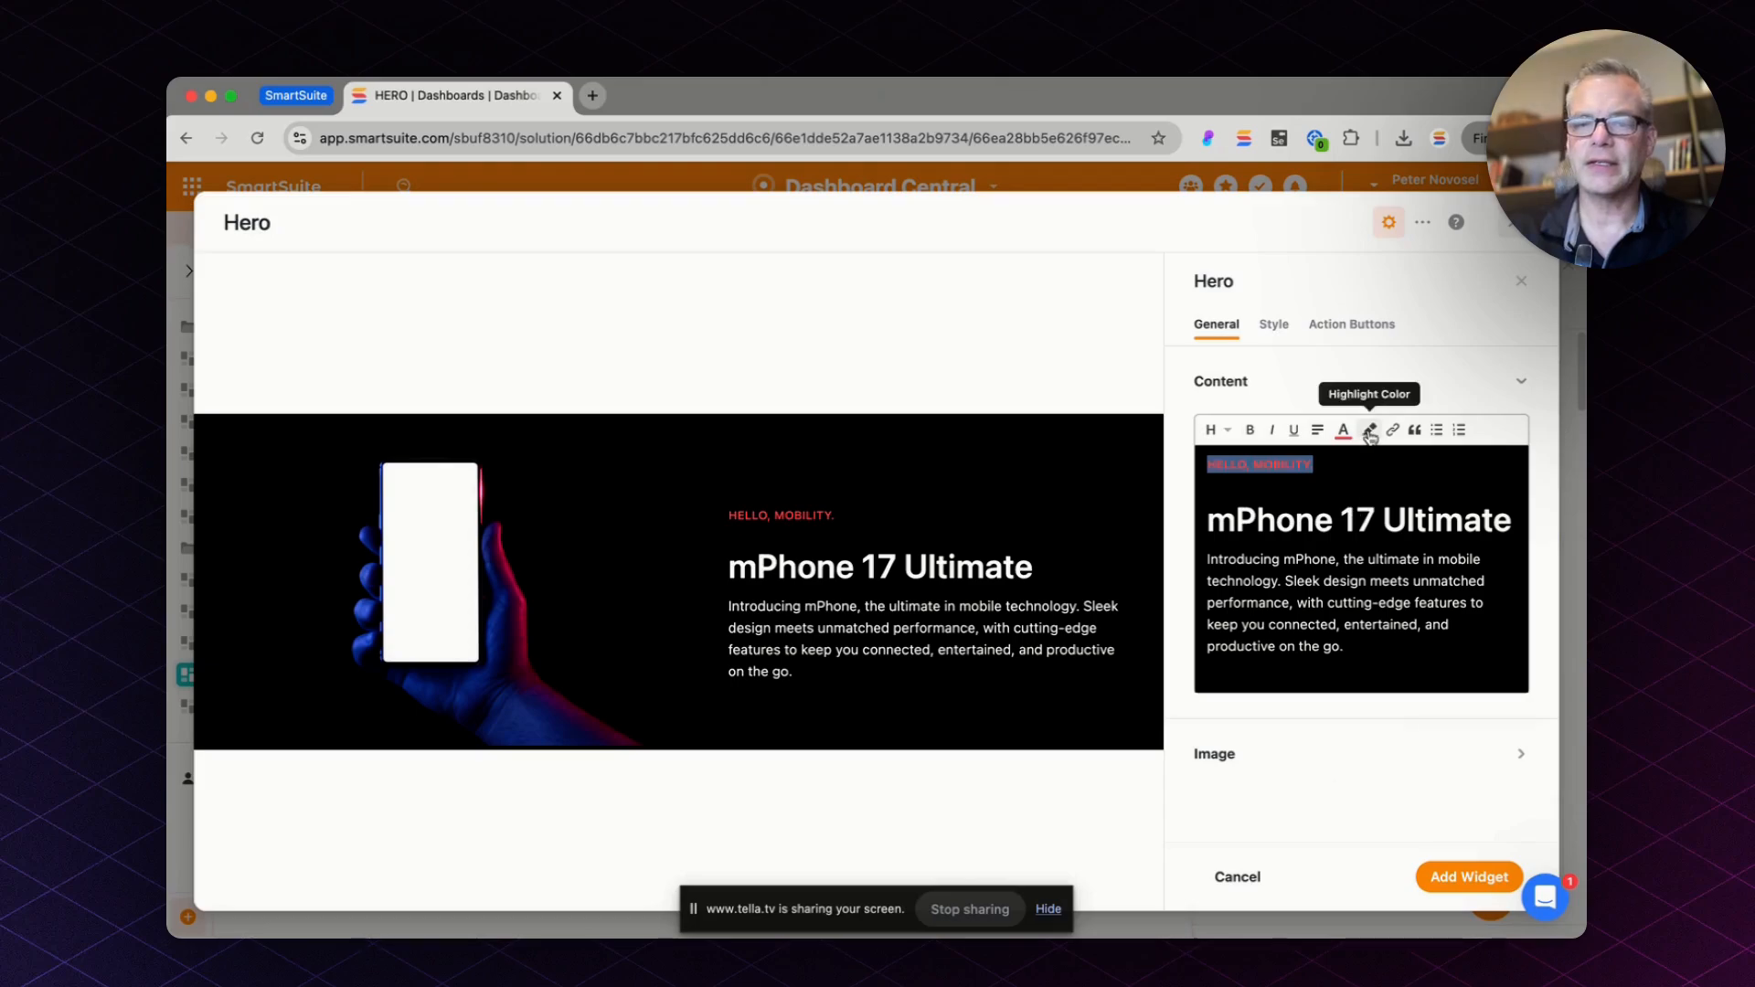
# Step: Change the text color of the whole description paragraph to Gray
pyautogui.tripleClick(833, 648)
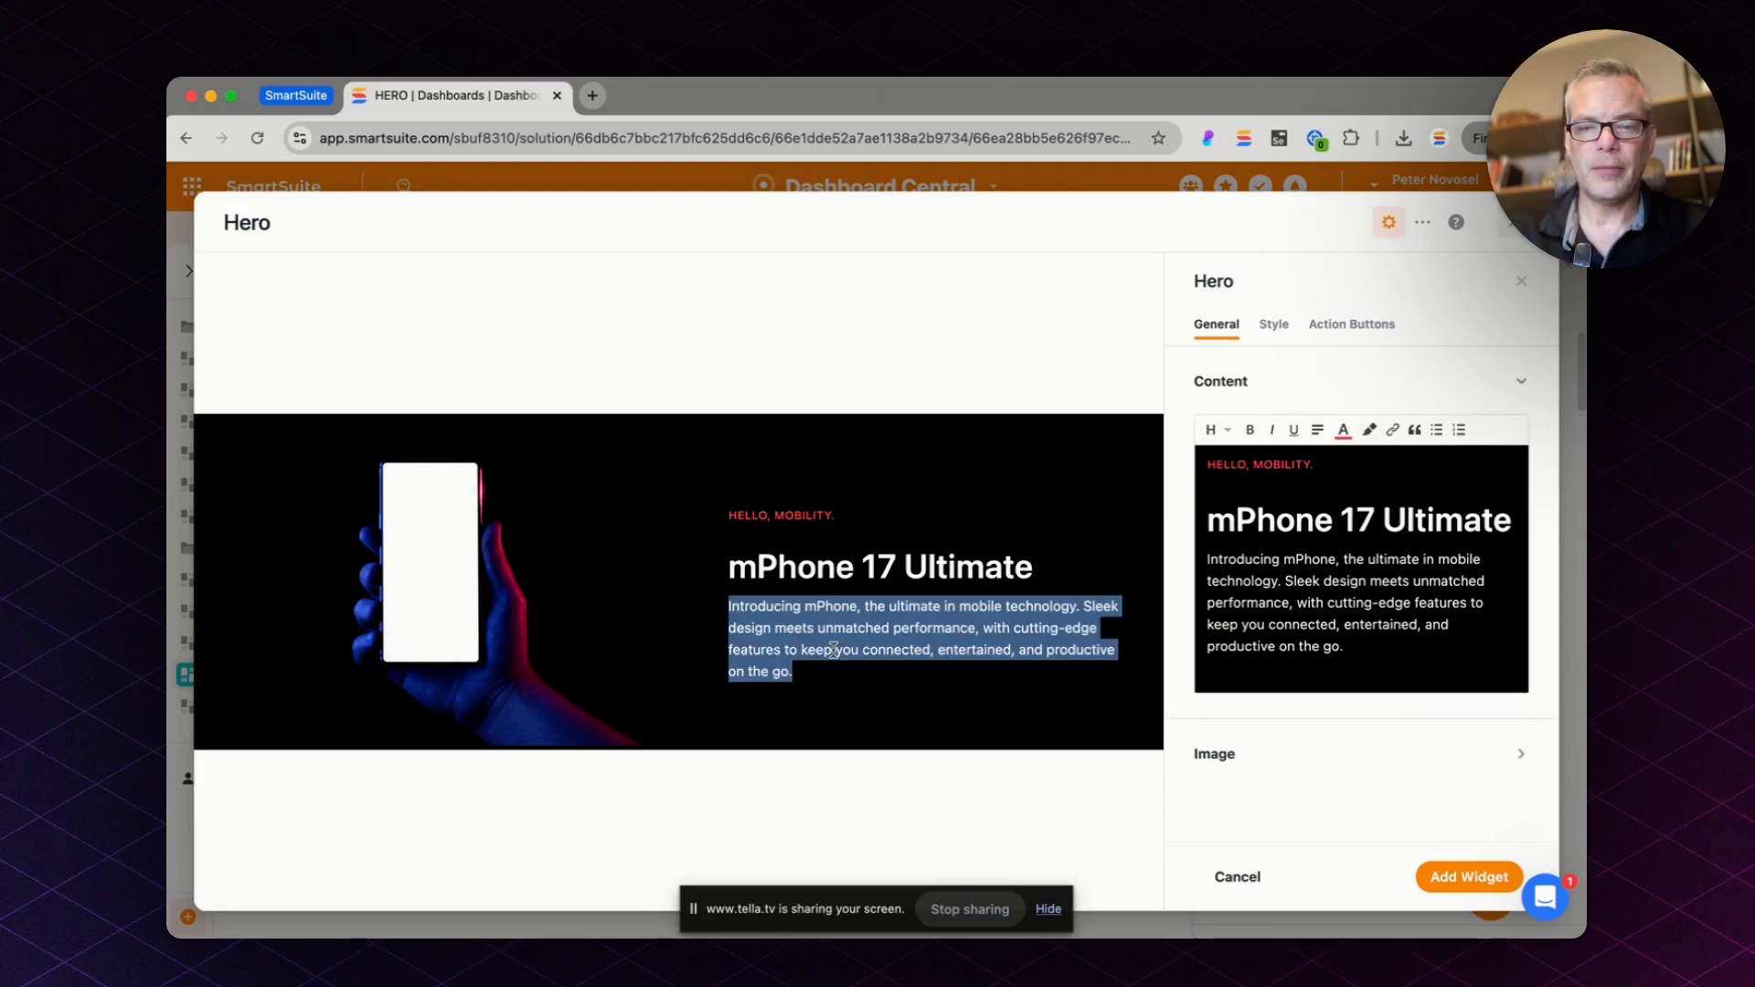
pyautogui.tripleClick(1352, 638)
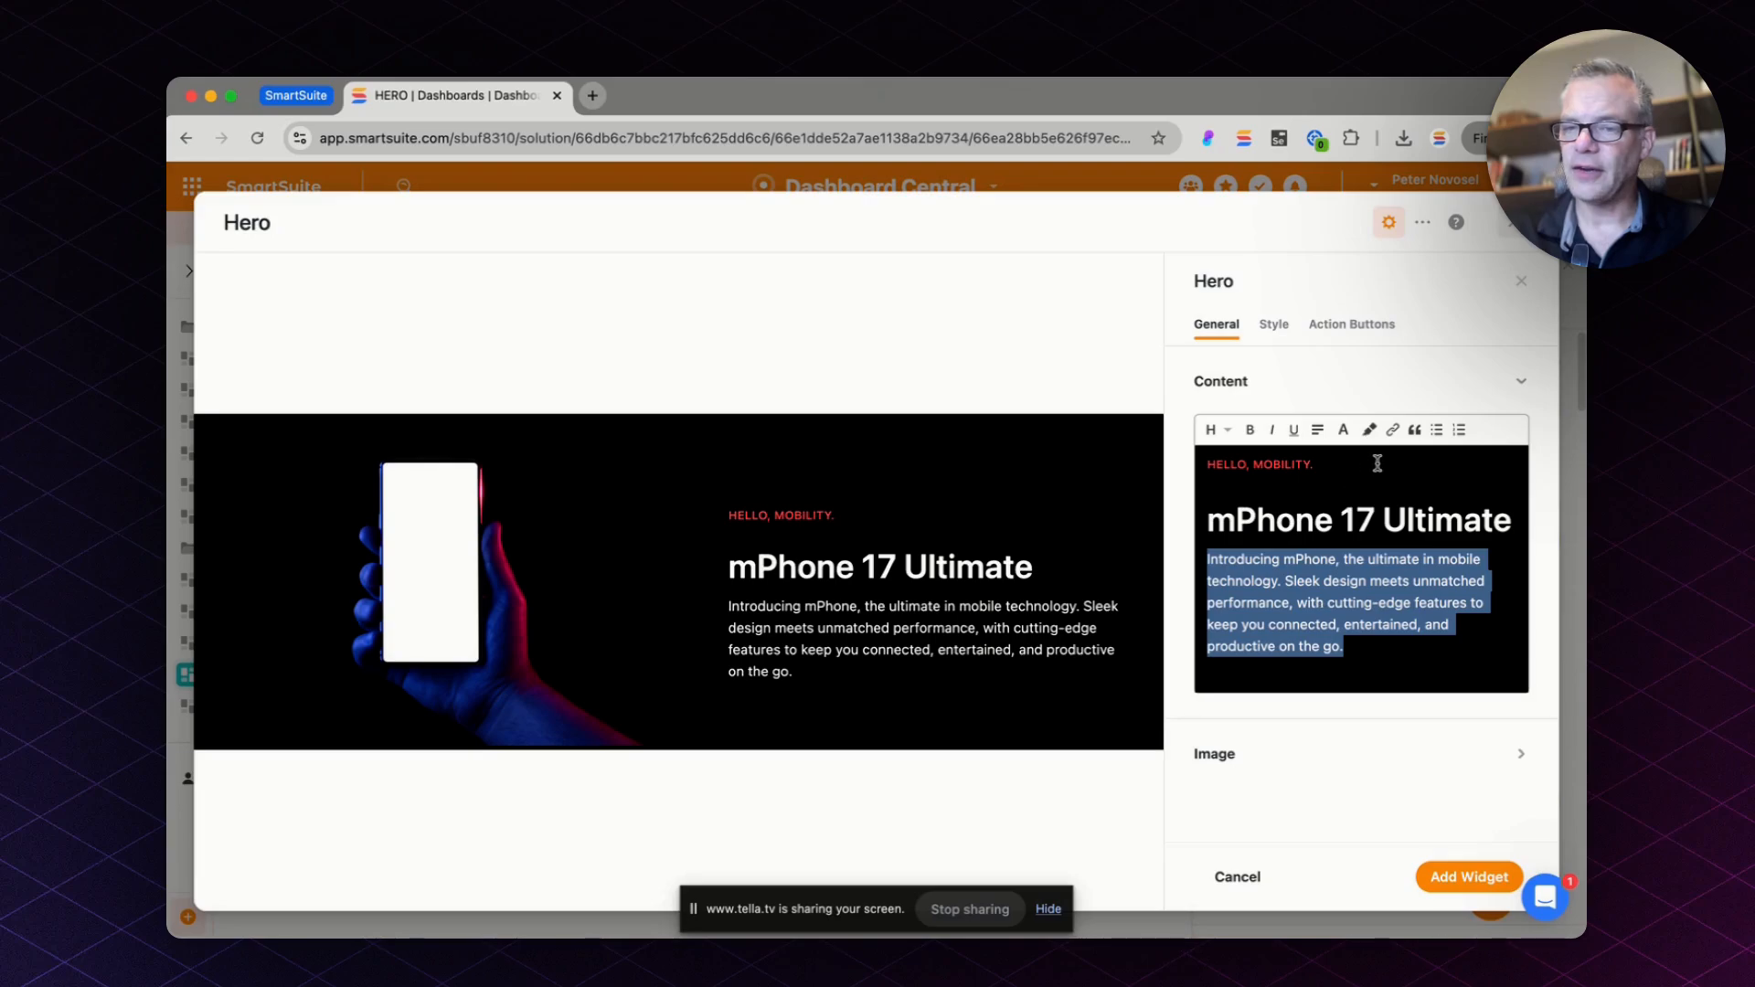
pyautogui.click(1343, 429)
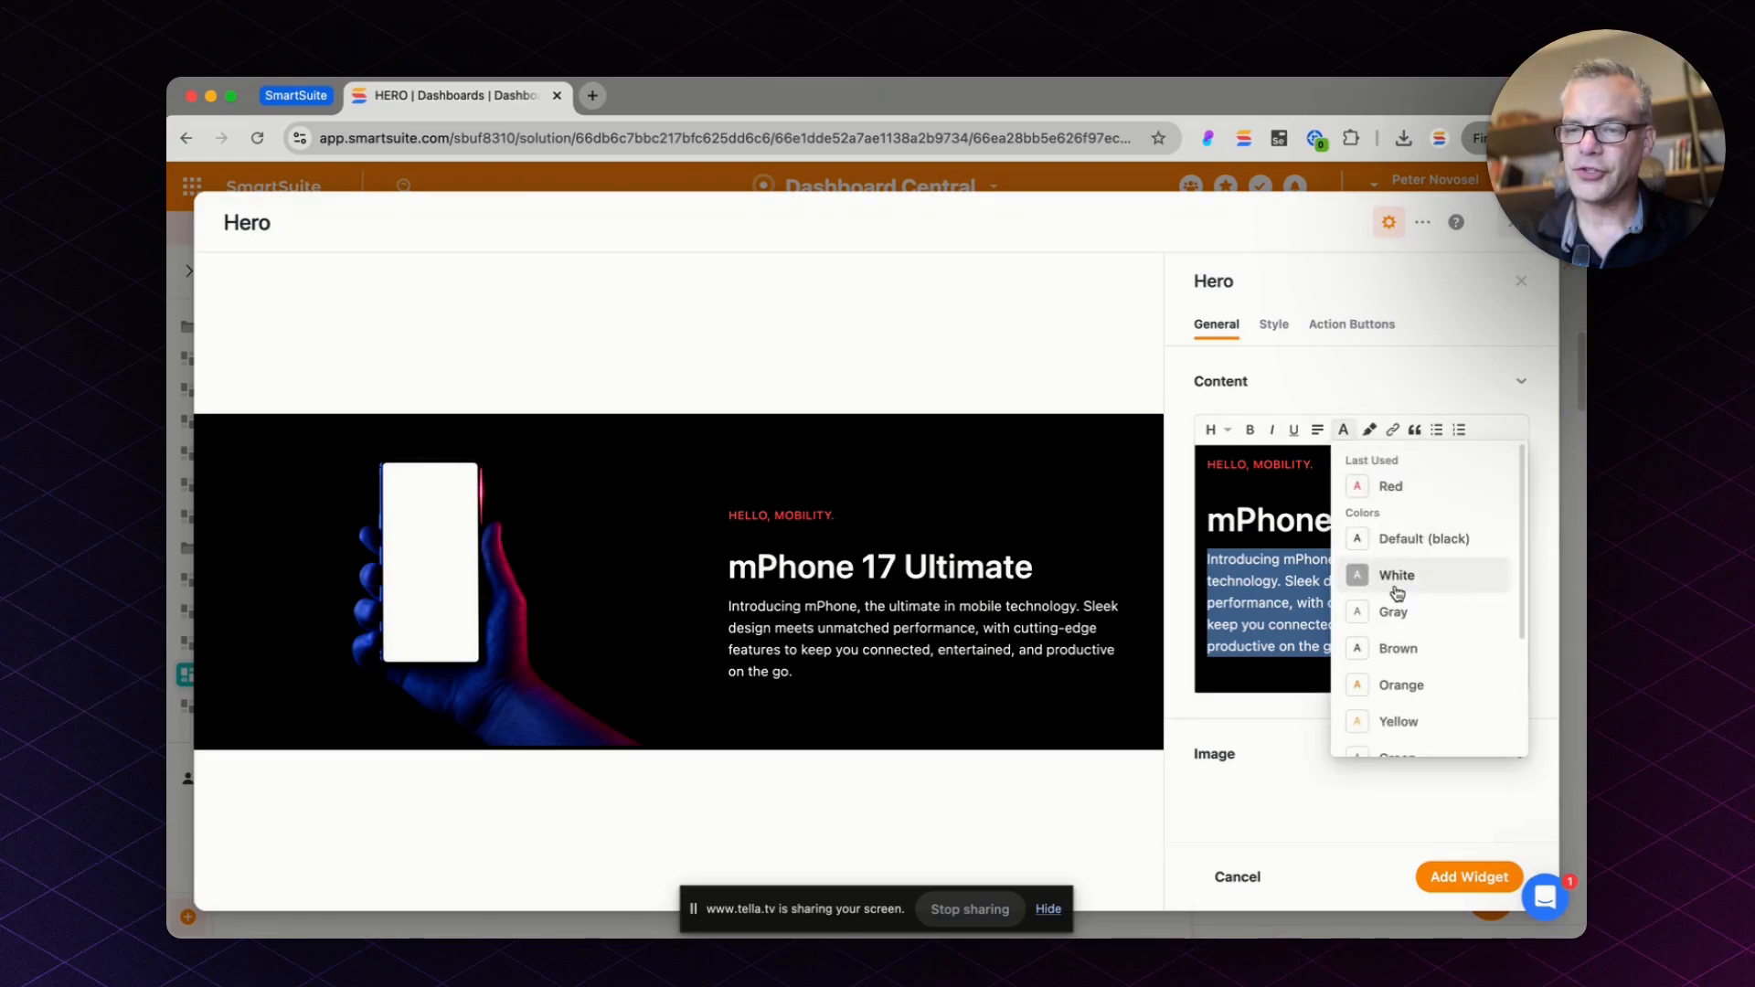
pyautogui.click(1394, 611)
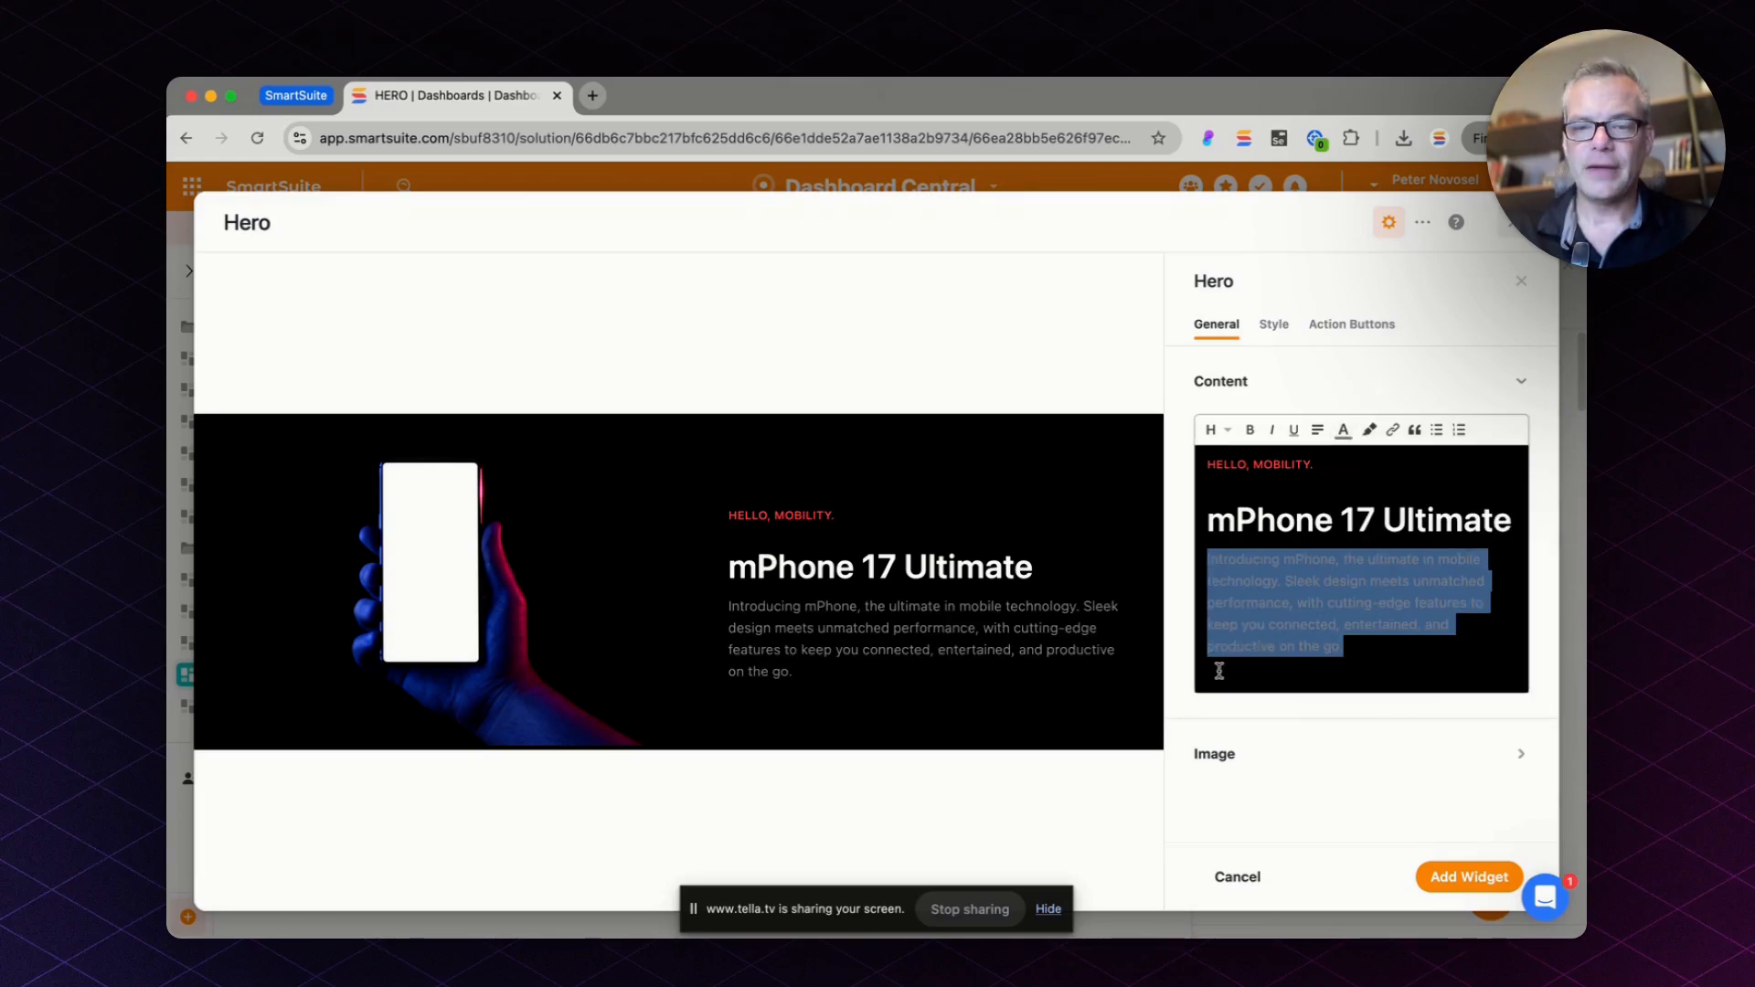
# Step: Make the phrase "ultimate in mobile technology" in the description White and bold
pyautogui.click(1367, 569)
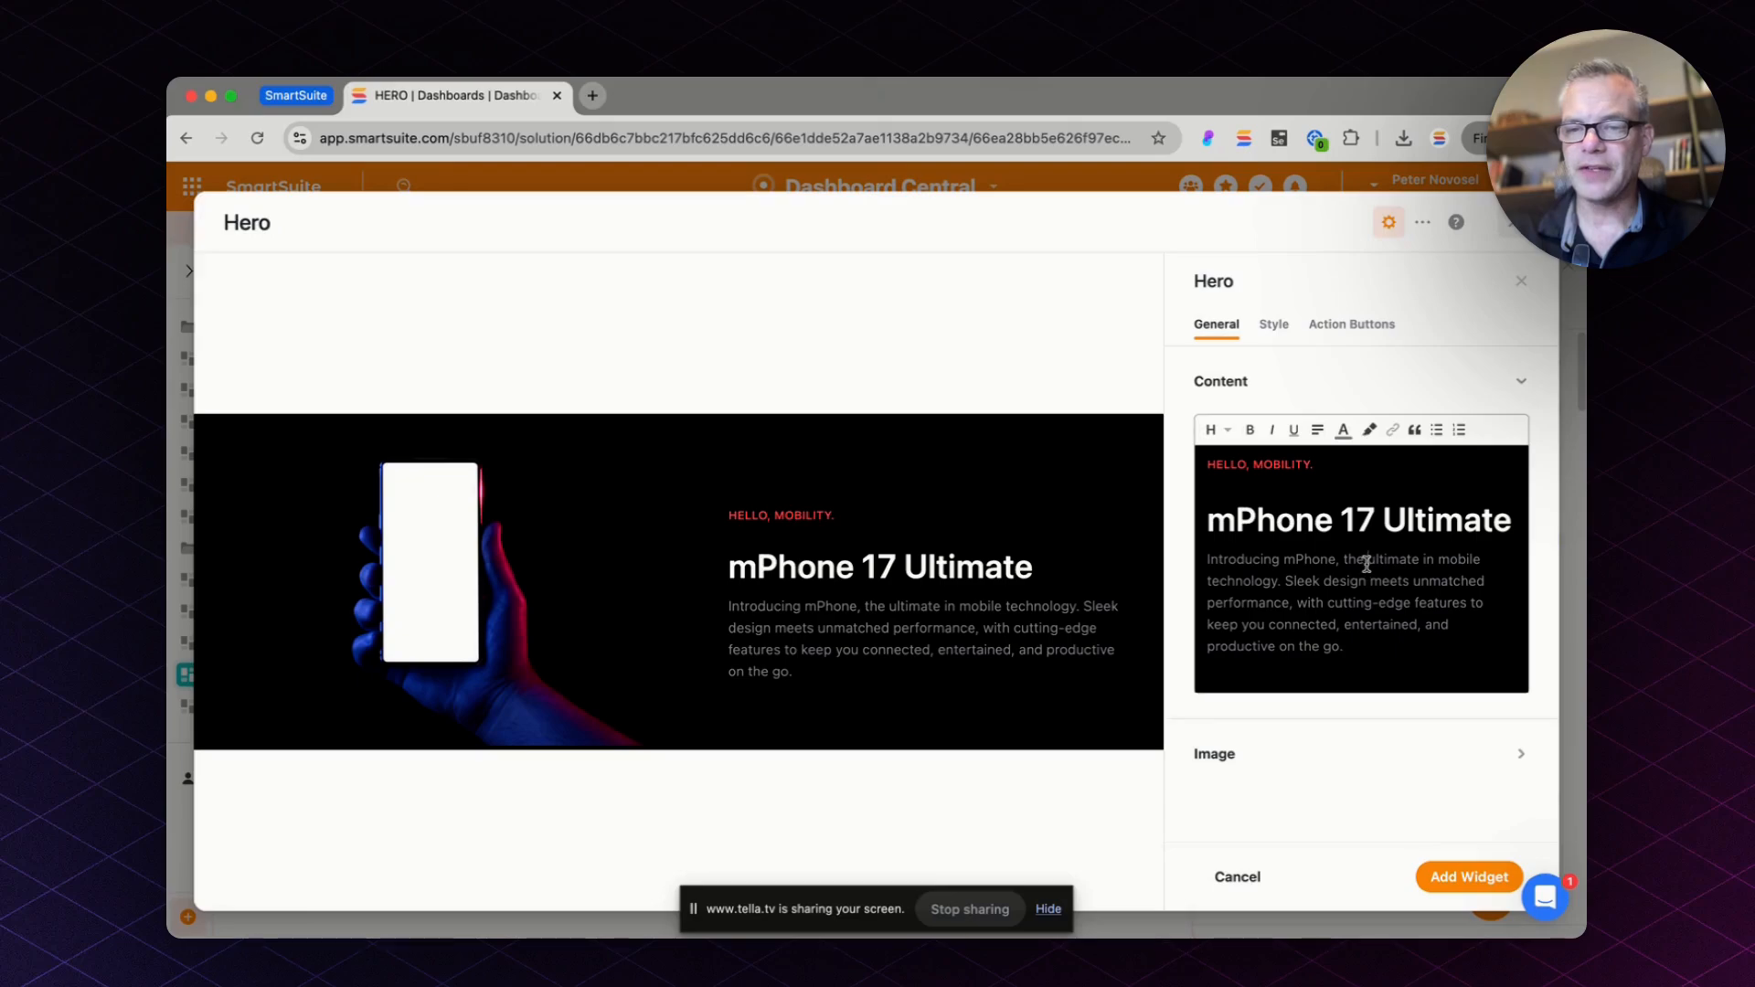
pyautogui.keyDown('shift'); pyautogui.click(1278, 581); pyautogui.keyUp('shift')
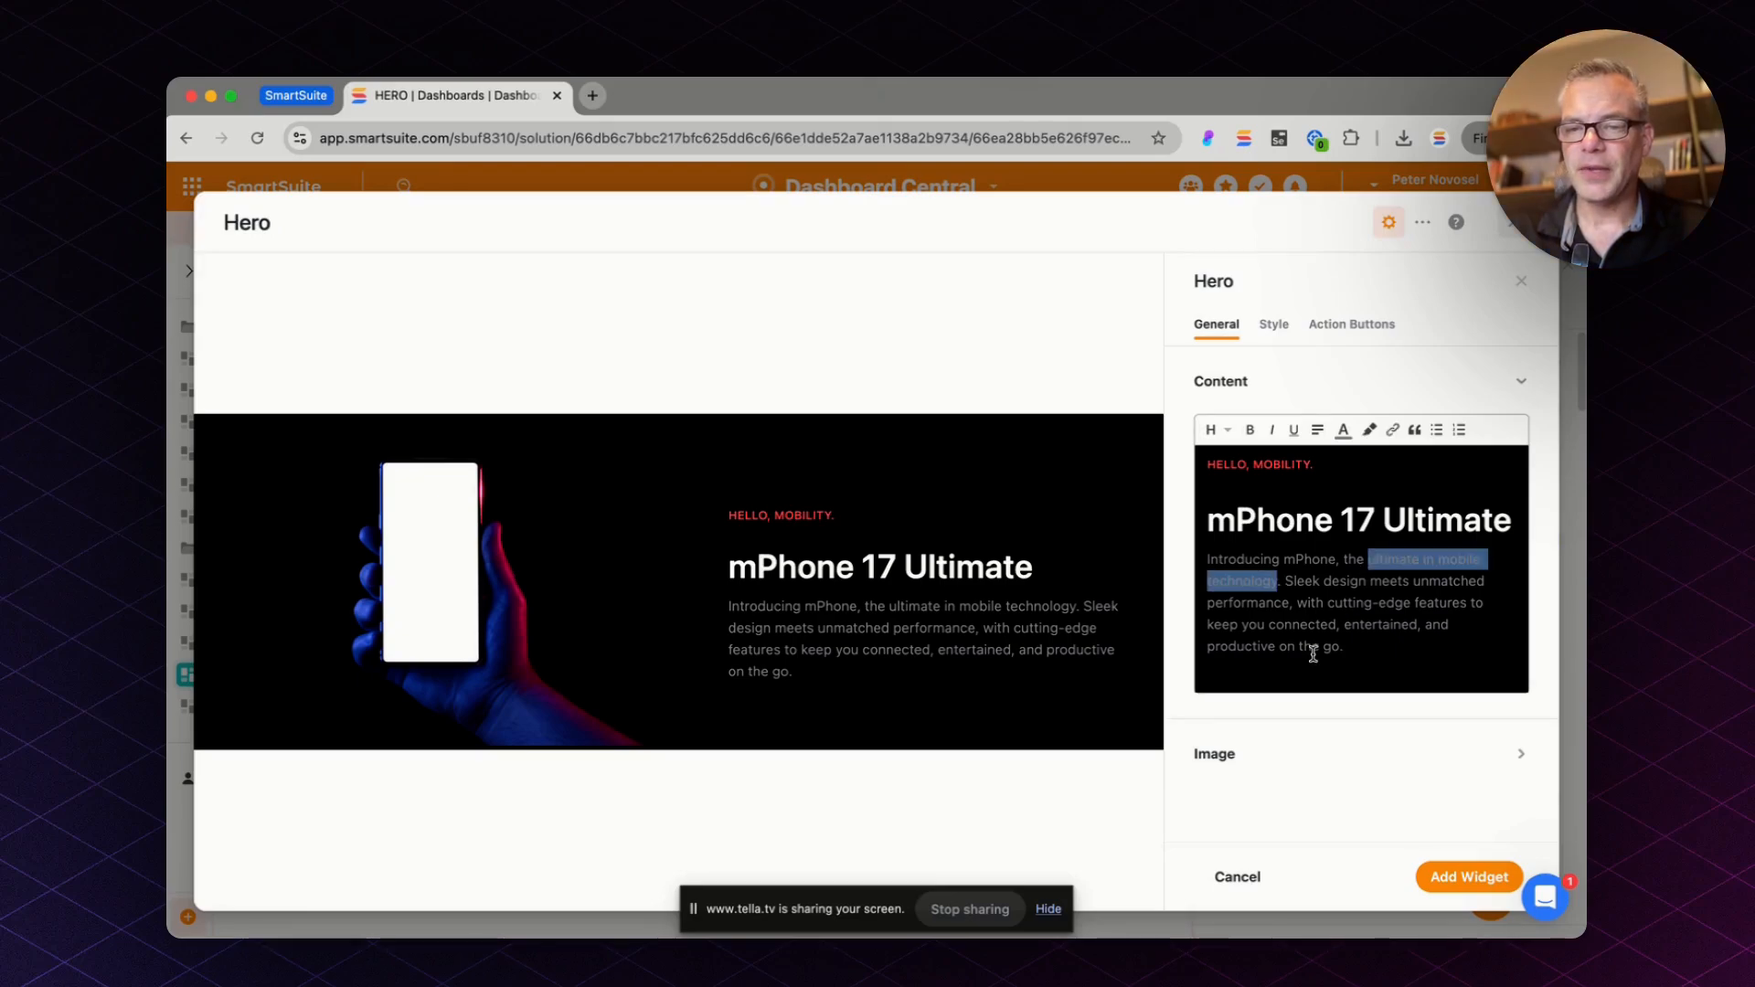
pyautogui.click(1343, 432)
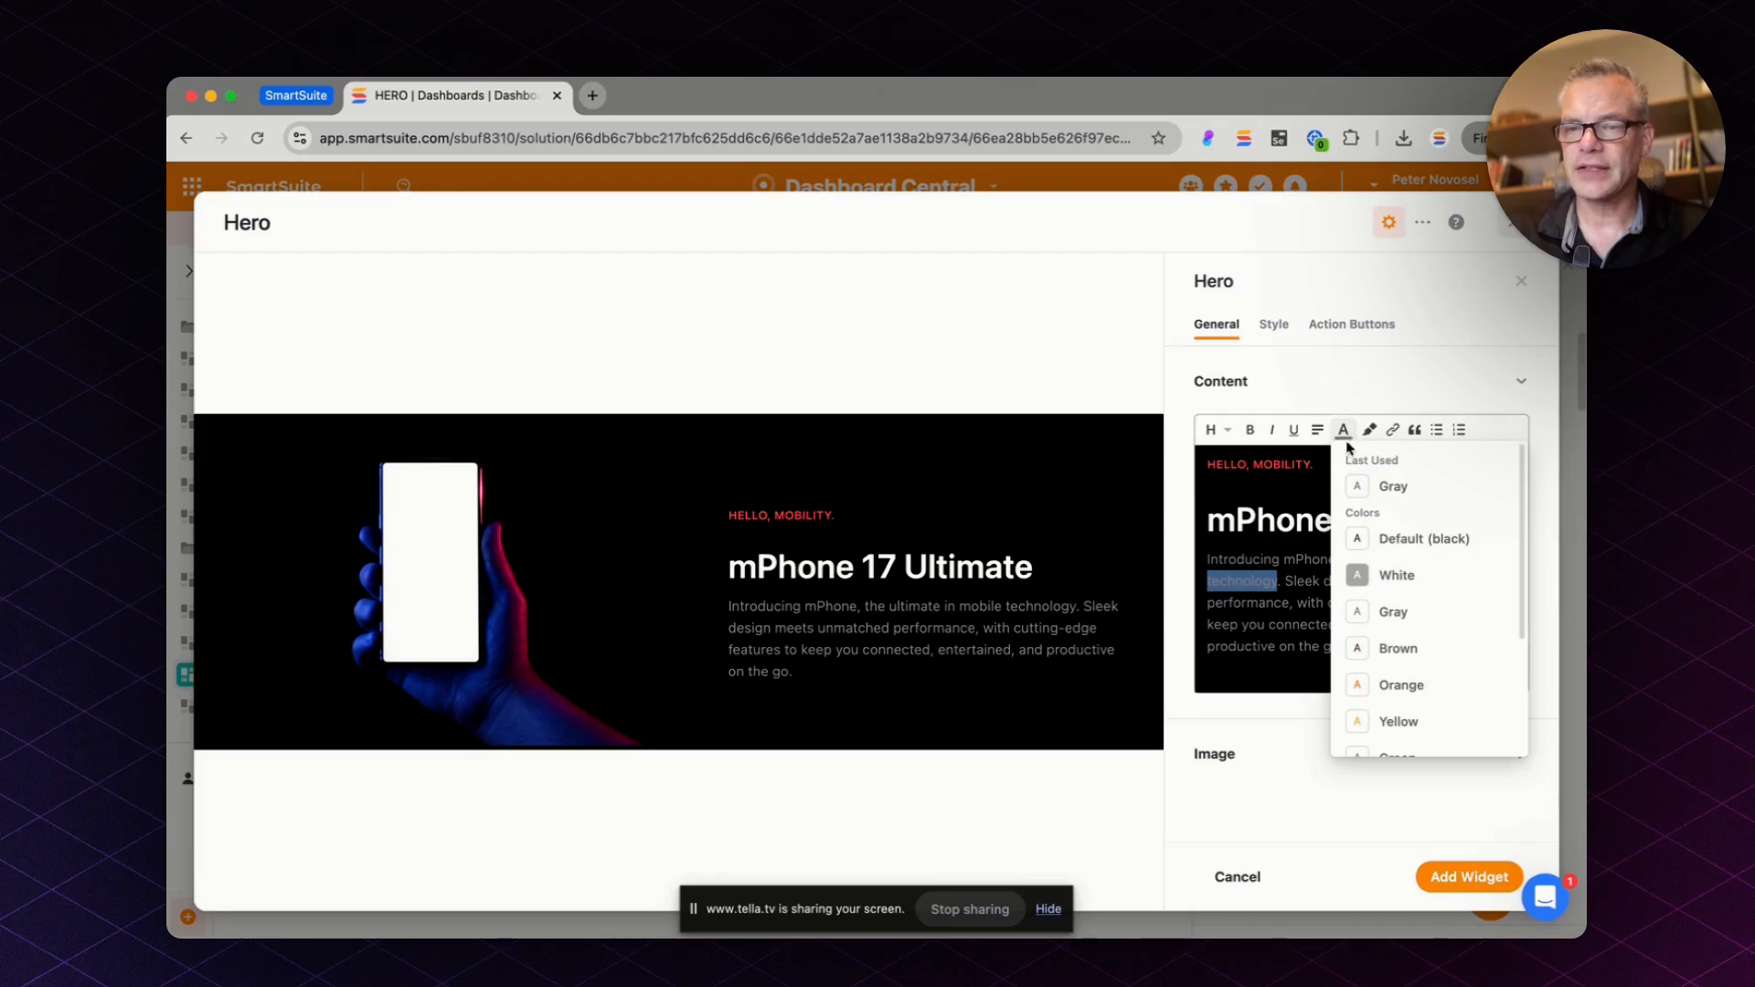
pyautogui.click(1396, 575)
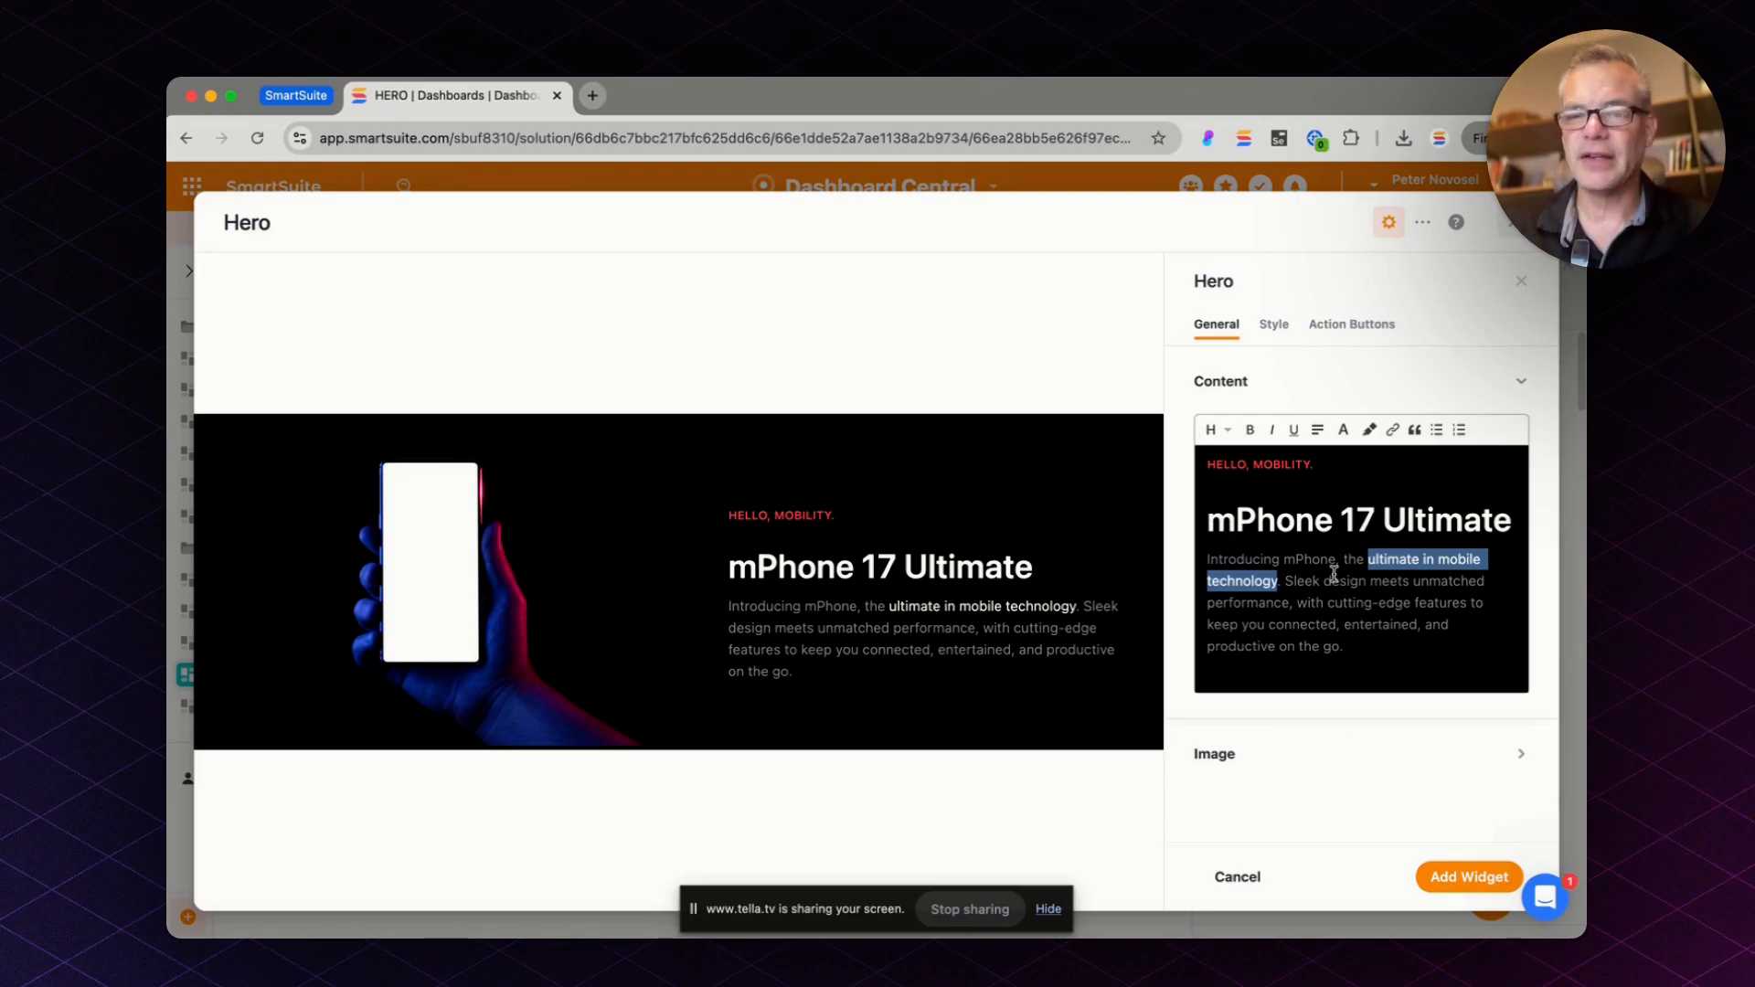
# Step: Add an action button to the hero with the label "View Pricing"
pyautogui.click(1334, 328)
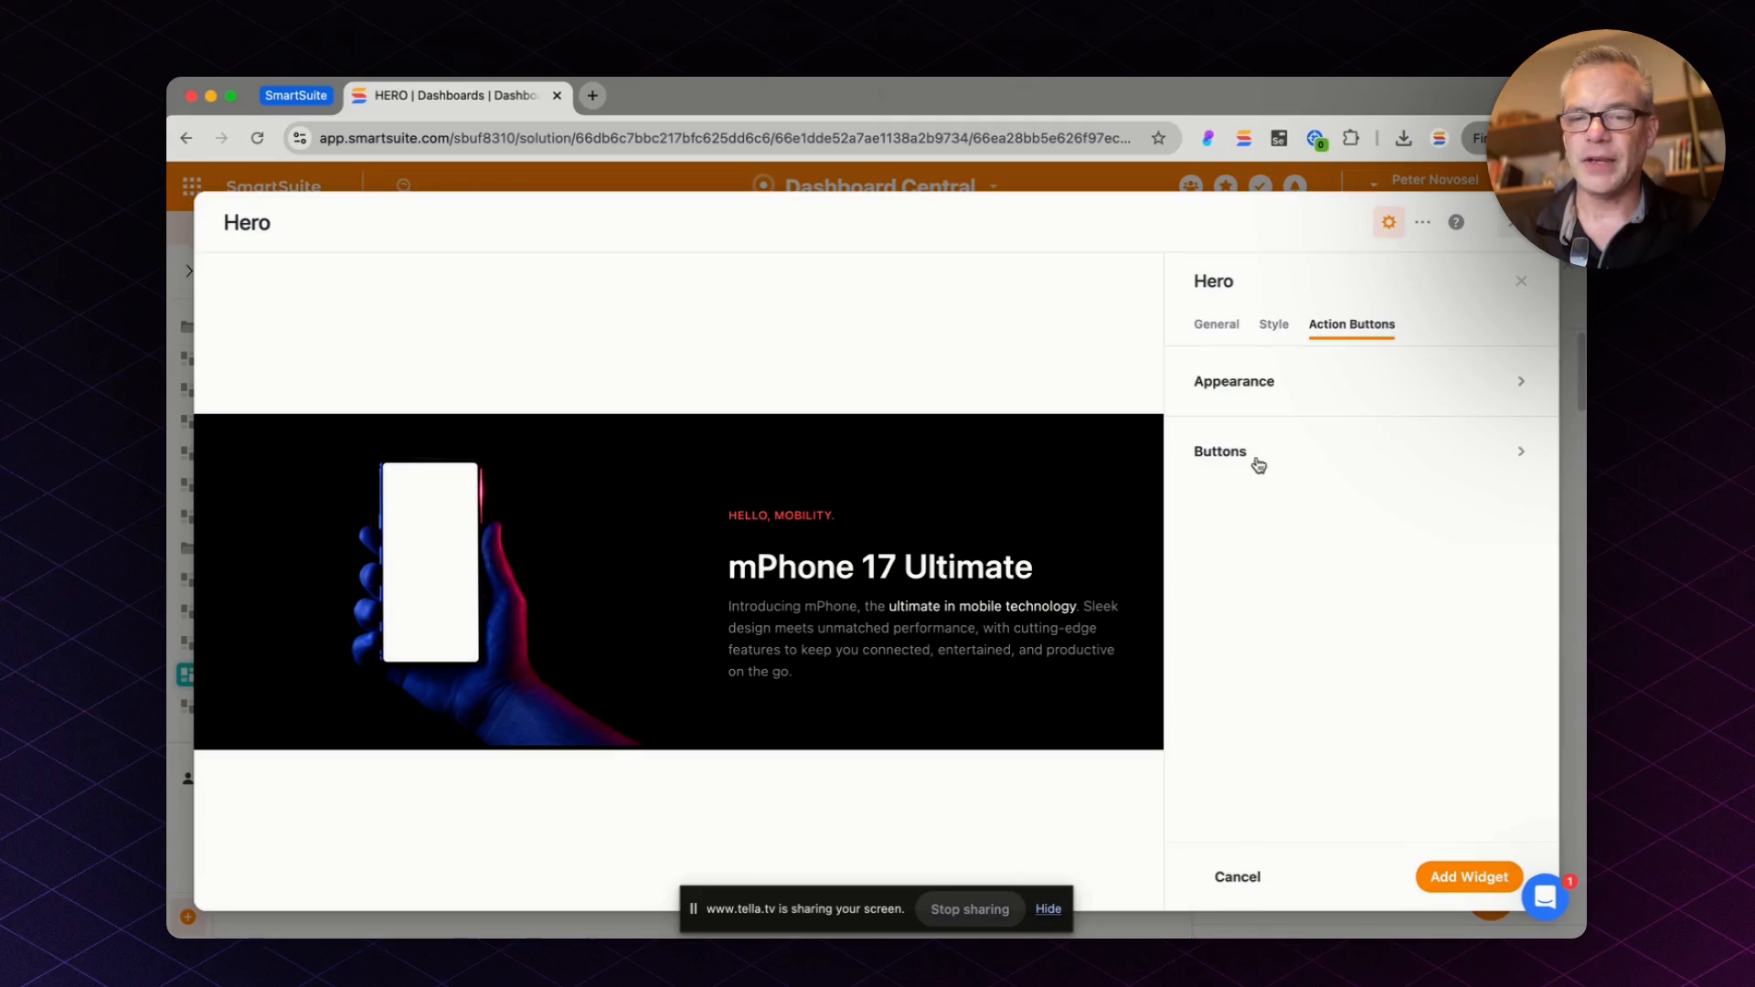
pyautogui.click(1287, 395)
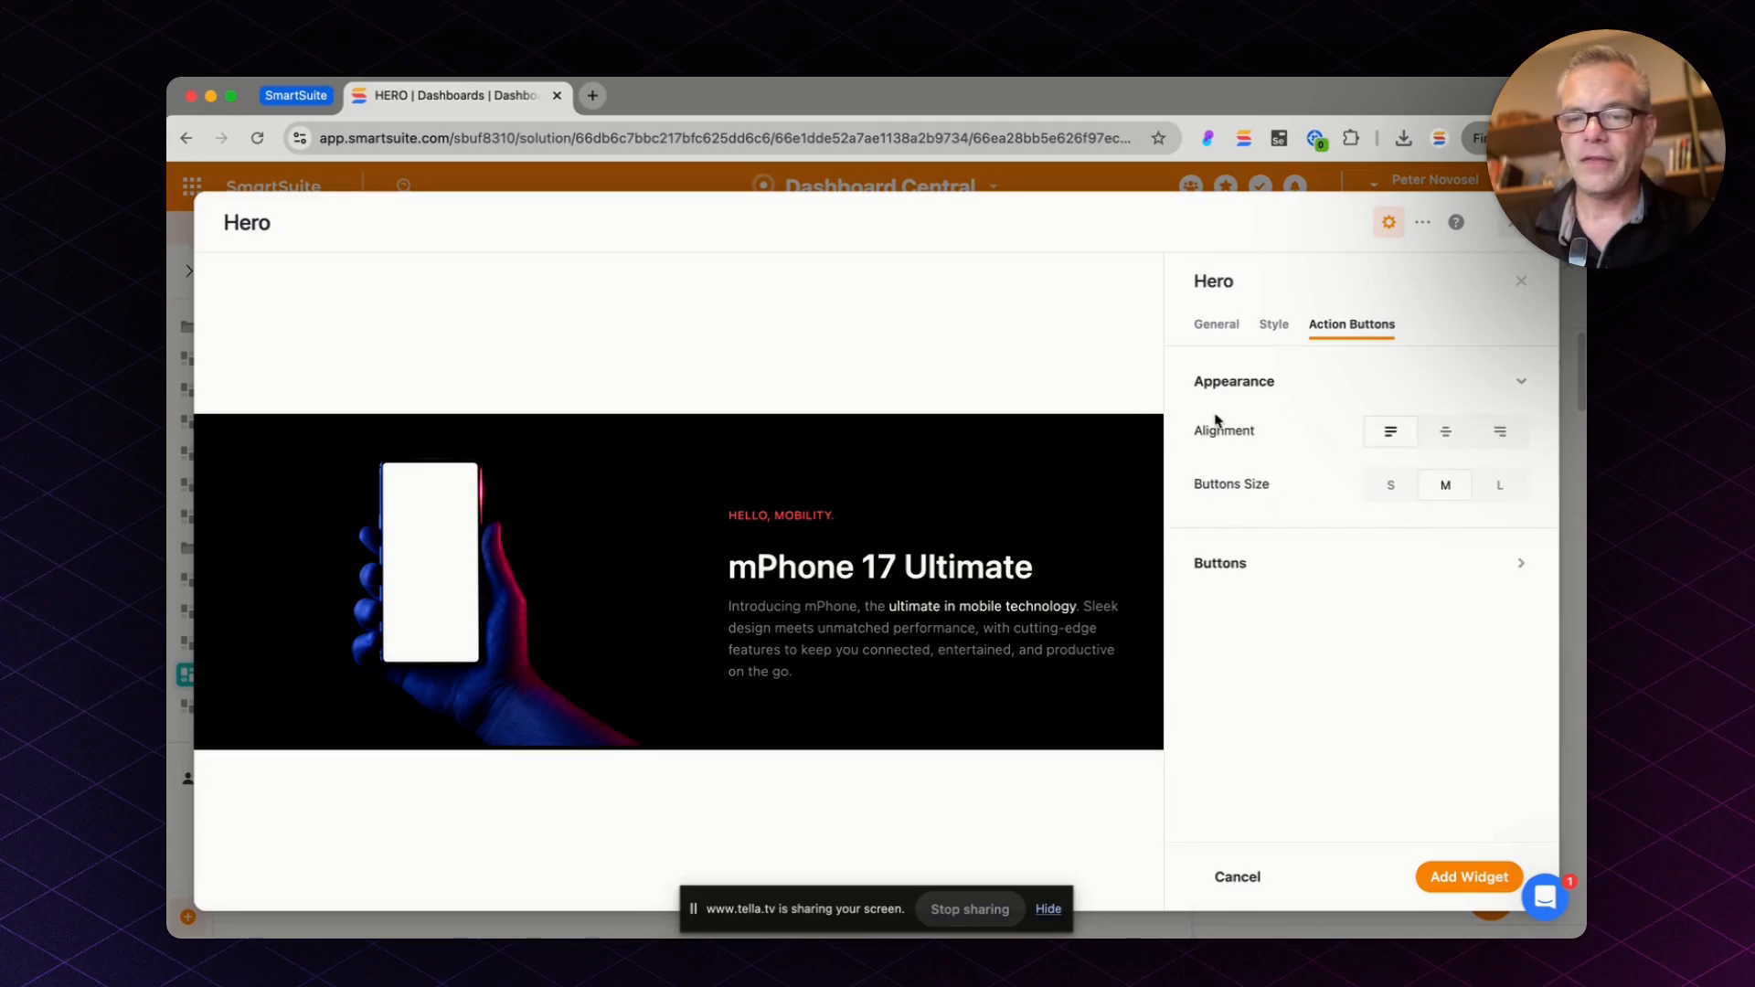
pyautogui.click(1254, 568)
pyautogui.click(1266, 620)
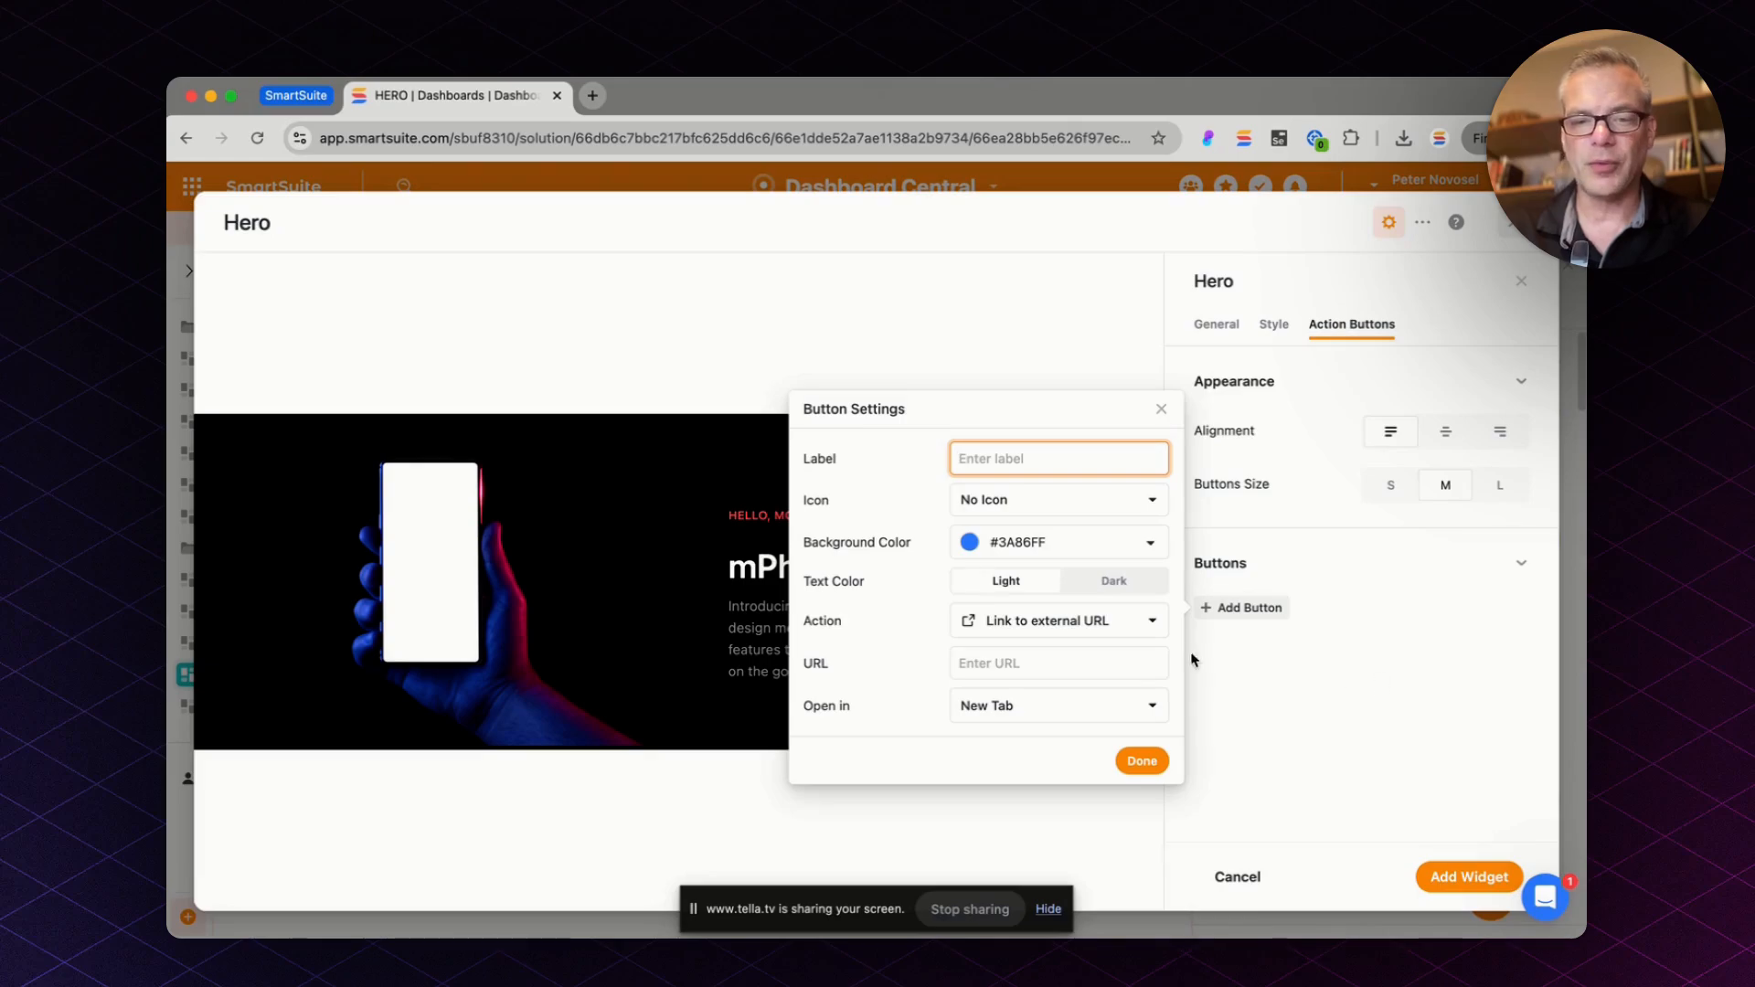
pyautogui.write('View')
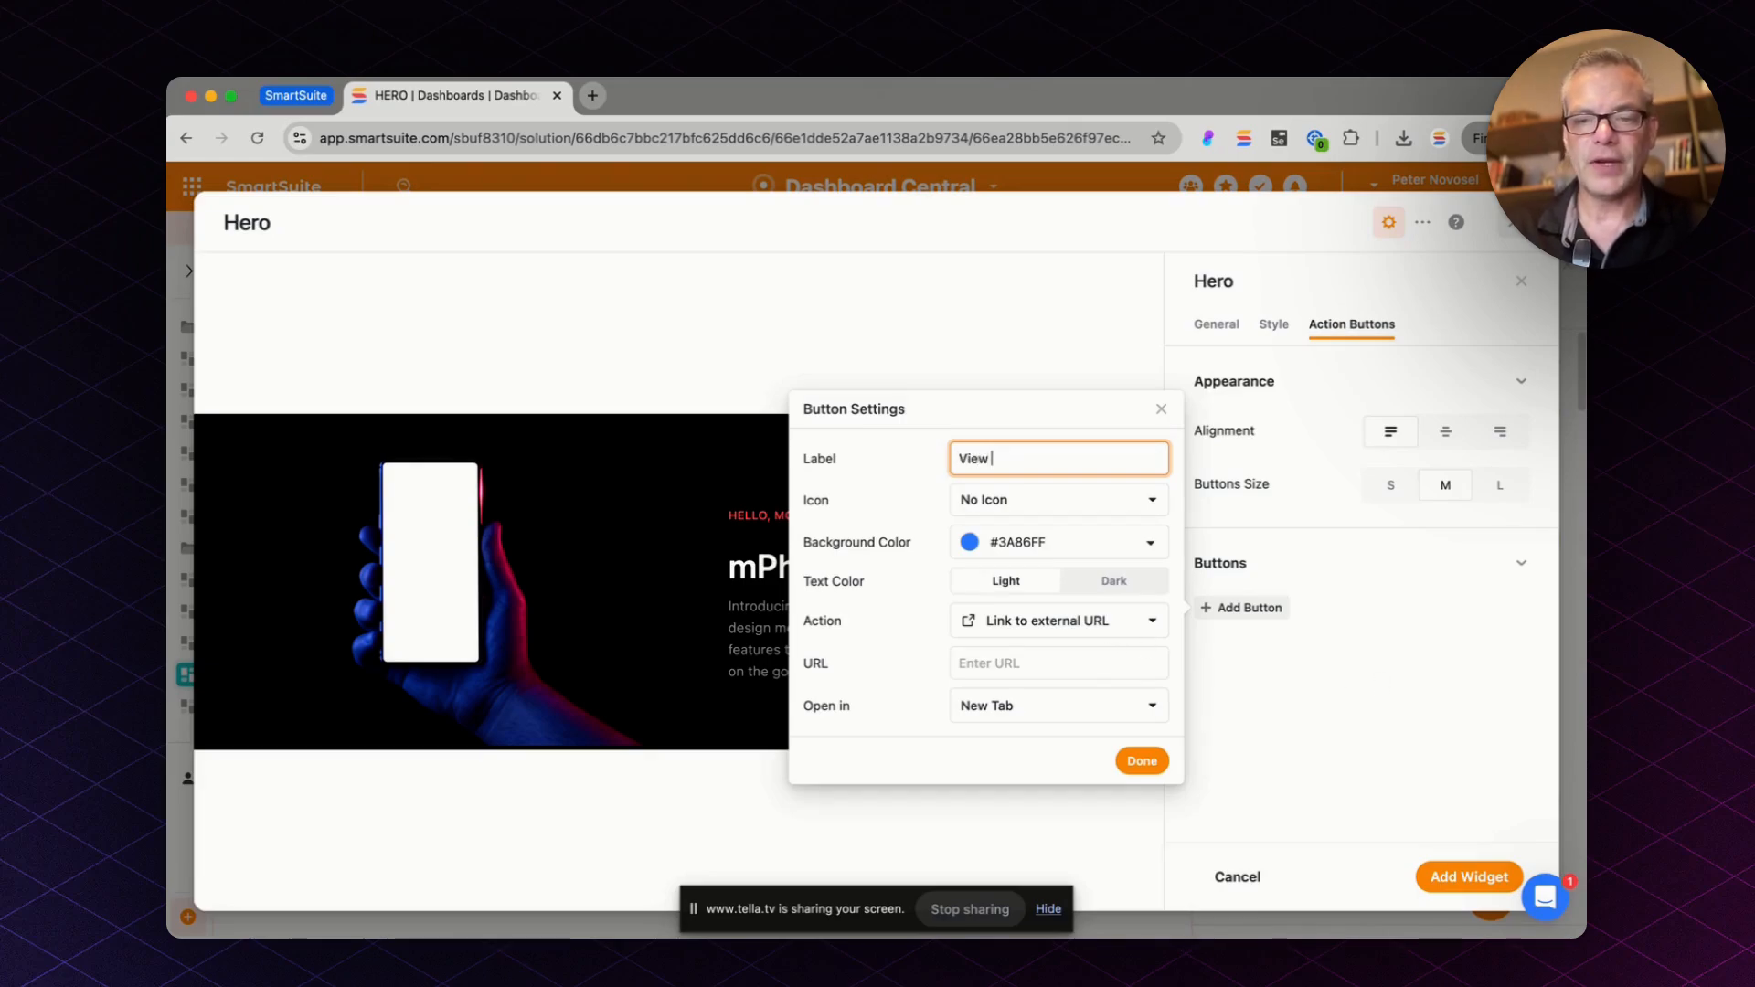
pyautogui.write(' Pricing')
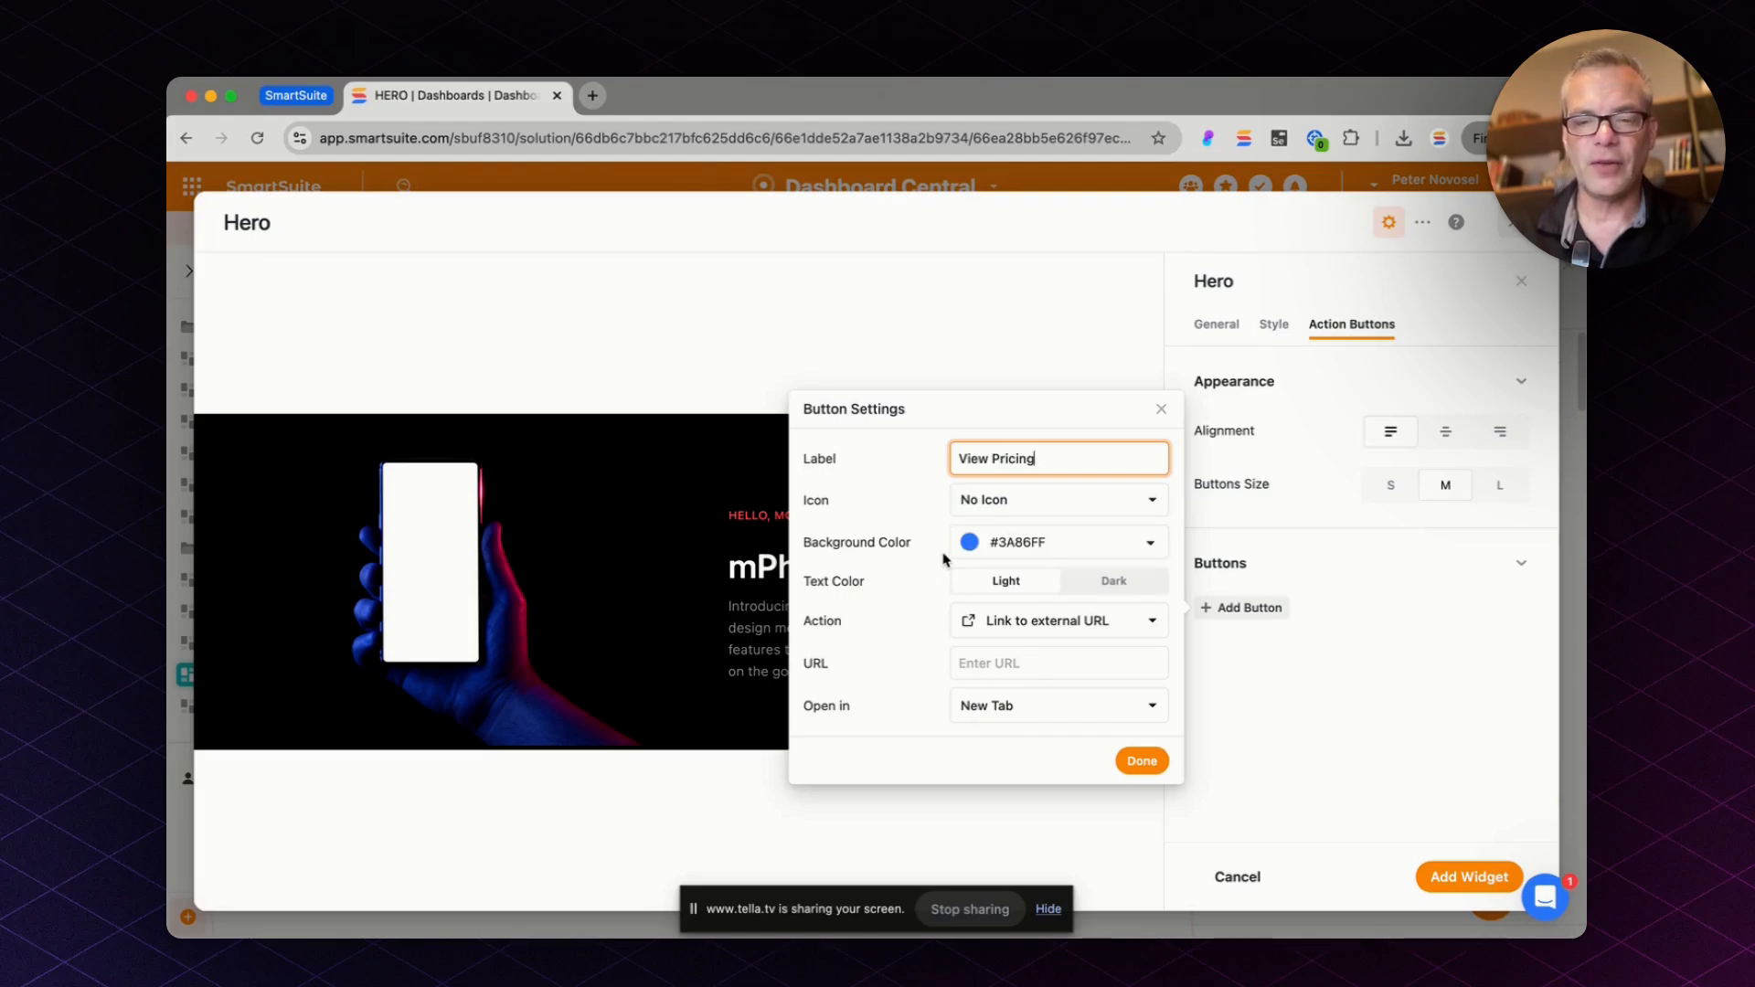
# Step: Give the View Pricing button Light text and link it to smartsuite.com, opening in a New Tab
pyautogui.click(1017, 585)
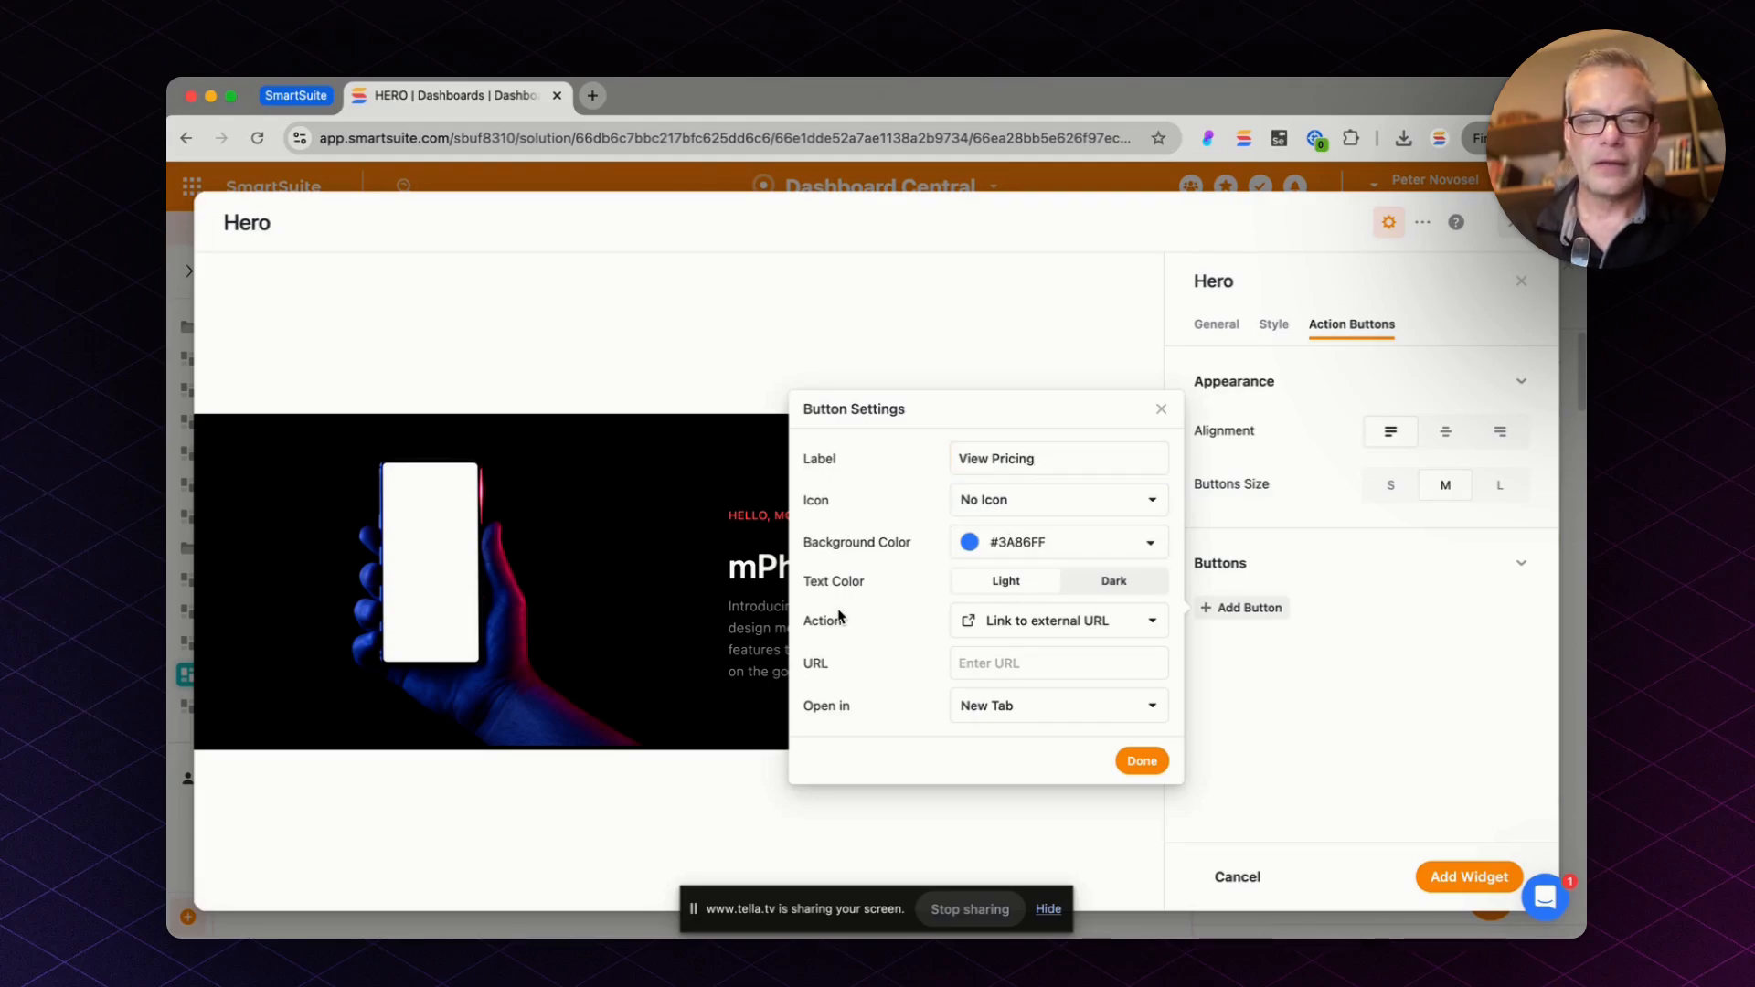
pyautogui.click(992, 666)
pyautogui.write('smartsuite.com')
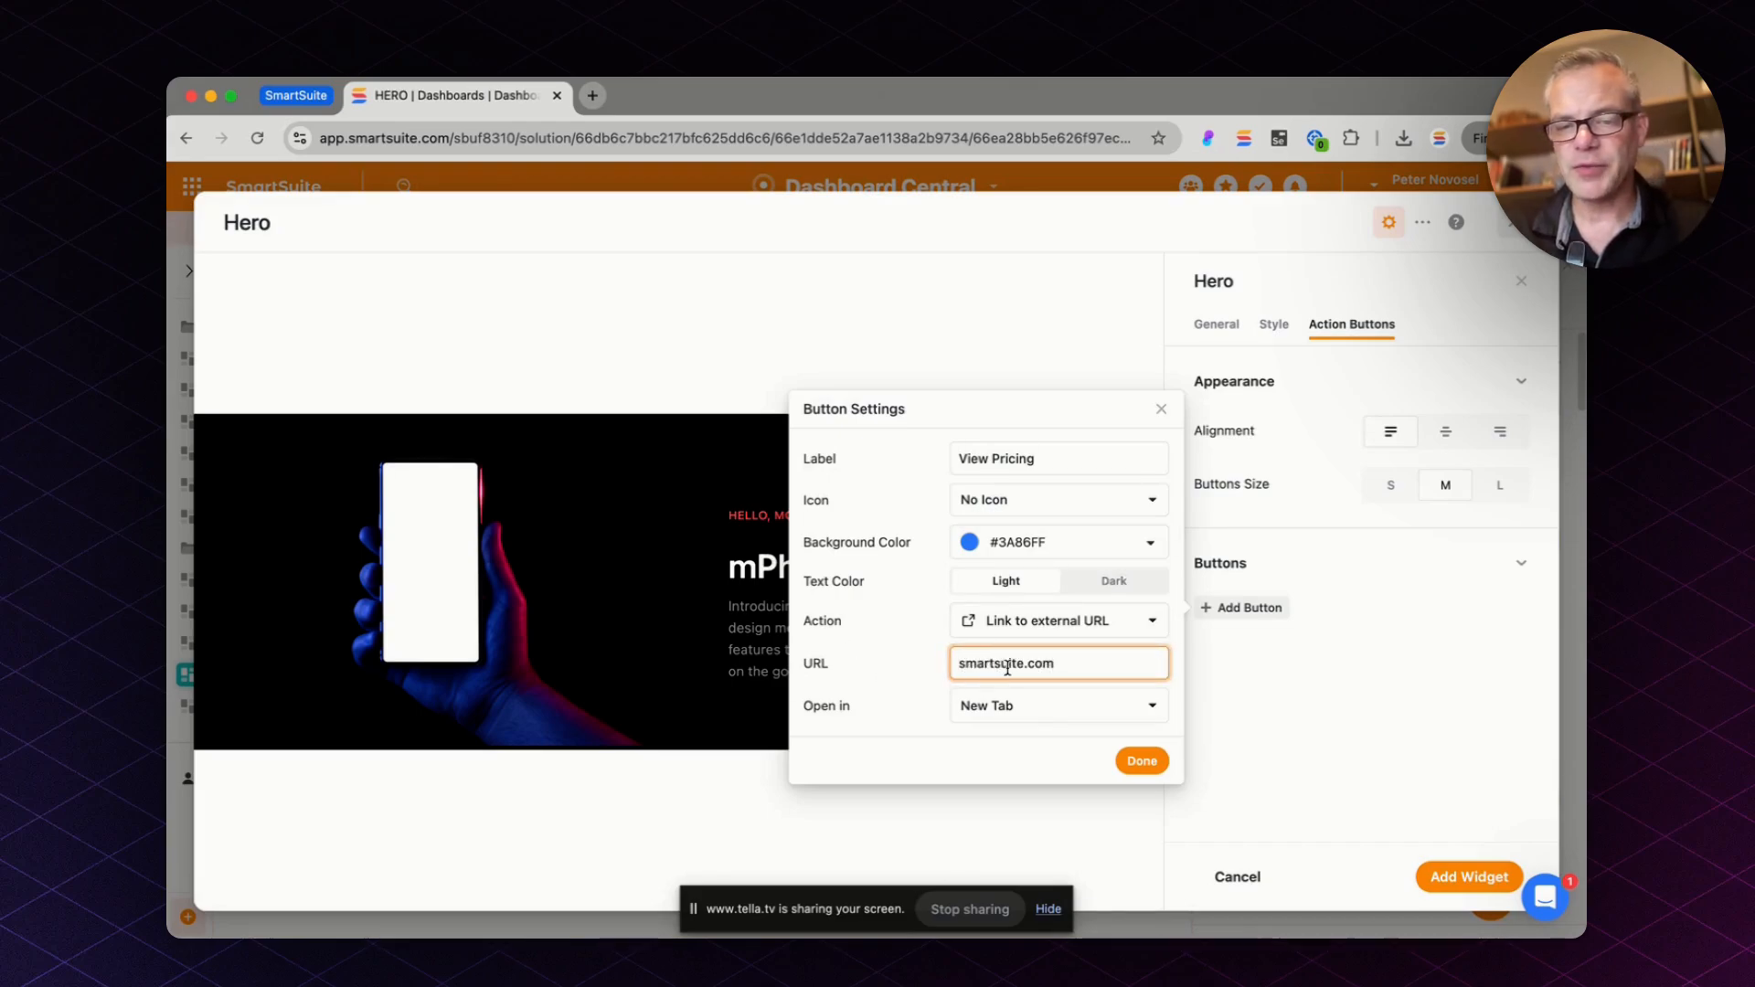
pyautogui.click(1033, 717)
pyautogui.click(1028, 794)
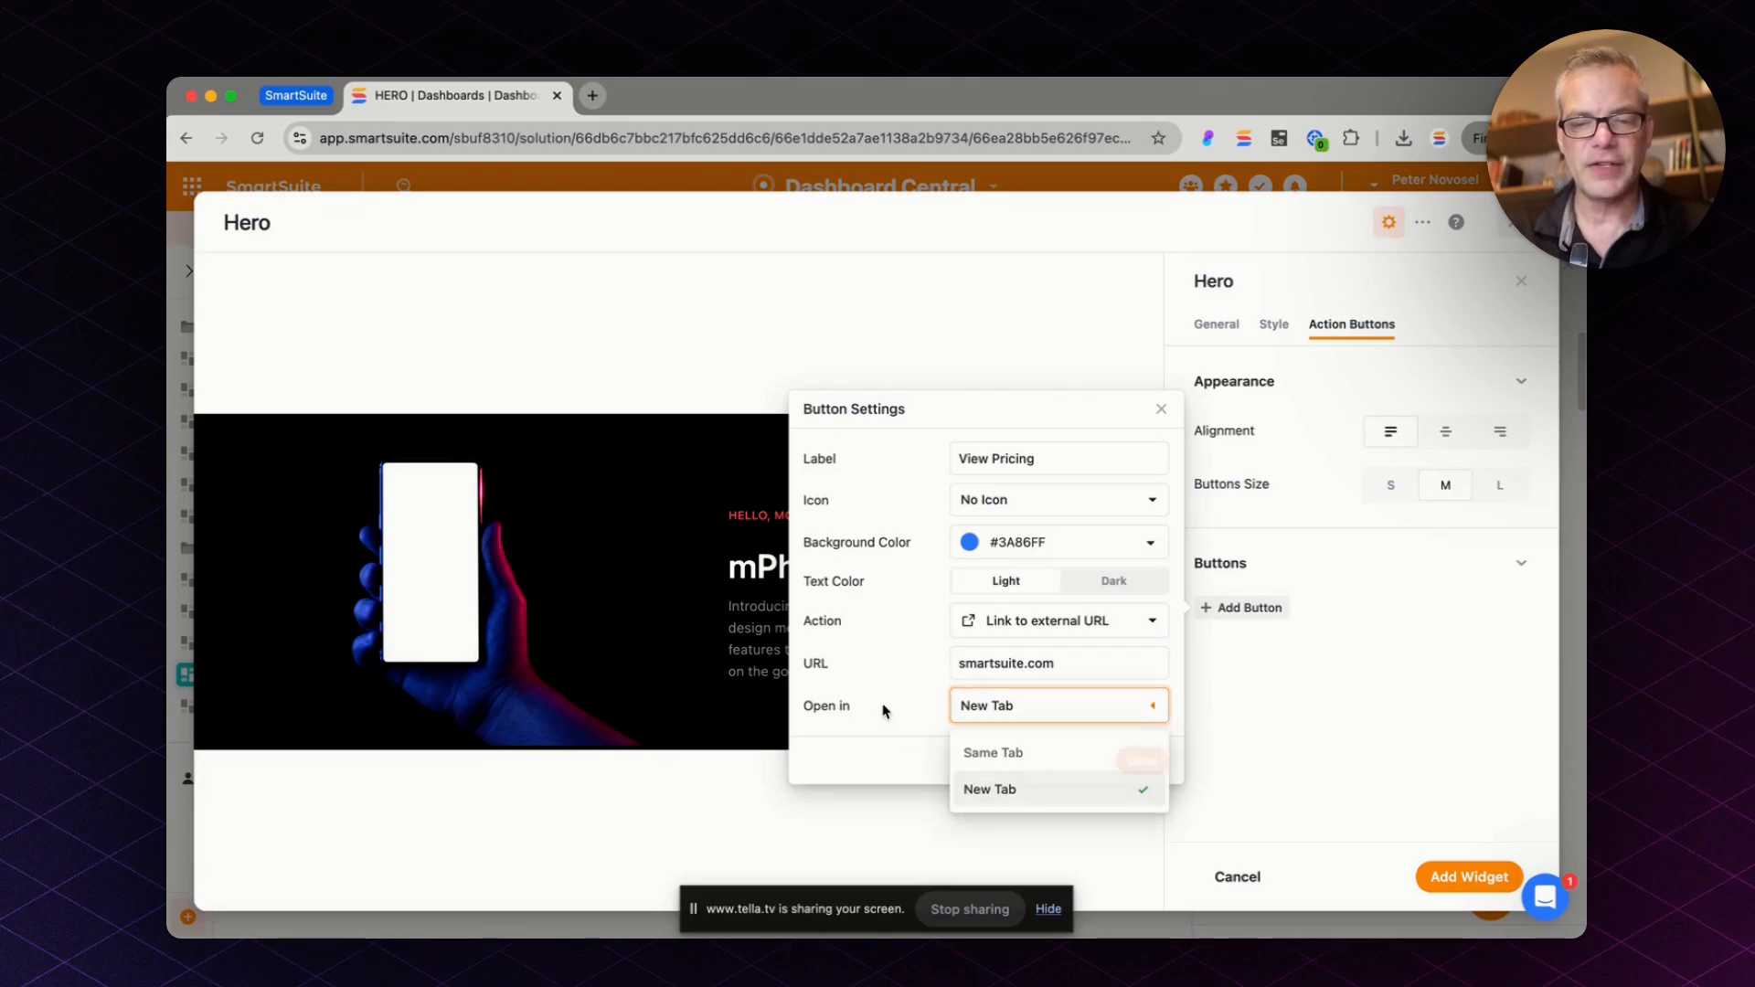
pyautogui.click(1143, 760)
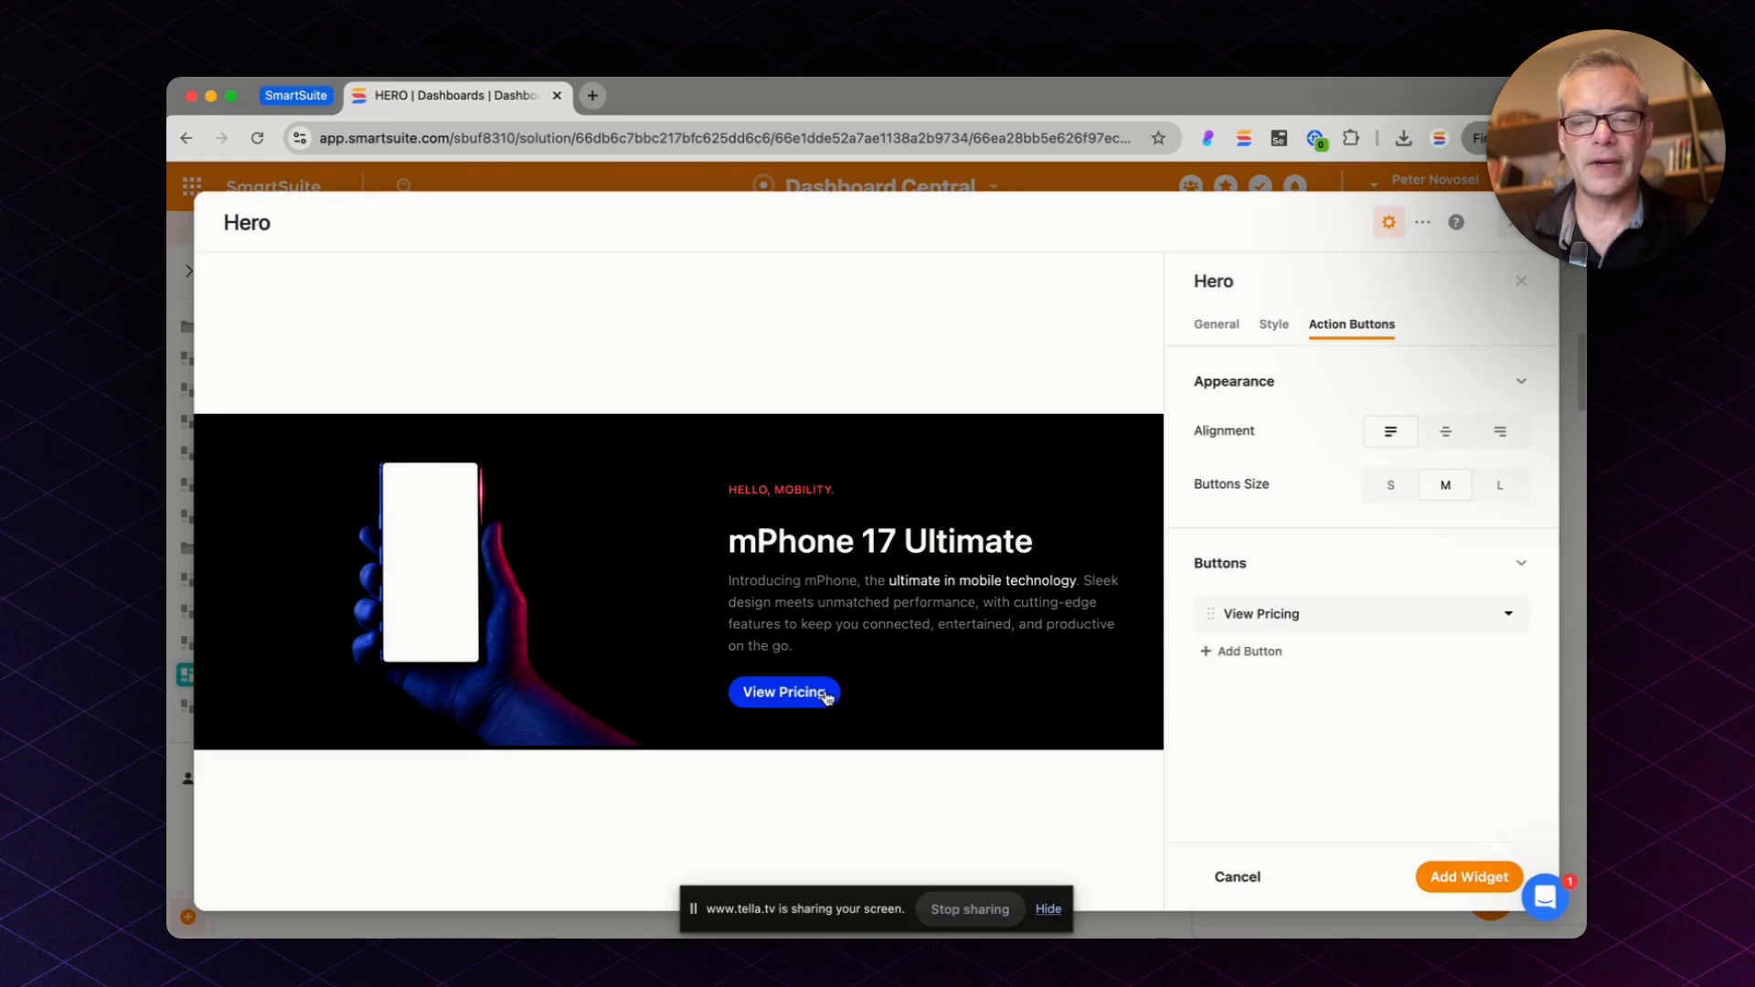
# Step: Add the finished Hero widget to the HERO dashboard and switch the dashboard to View mode
pyautogui.click(1463, 876)
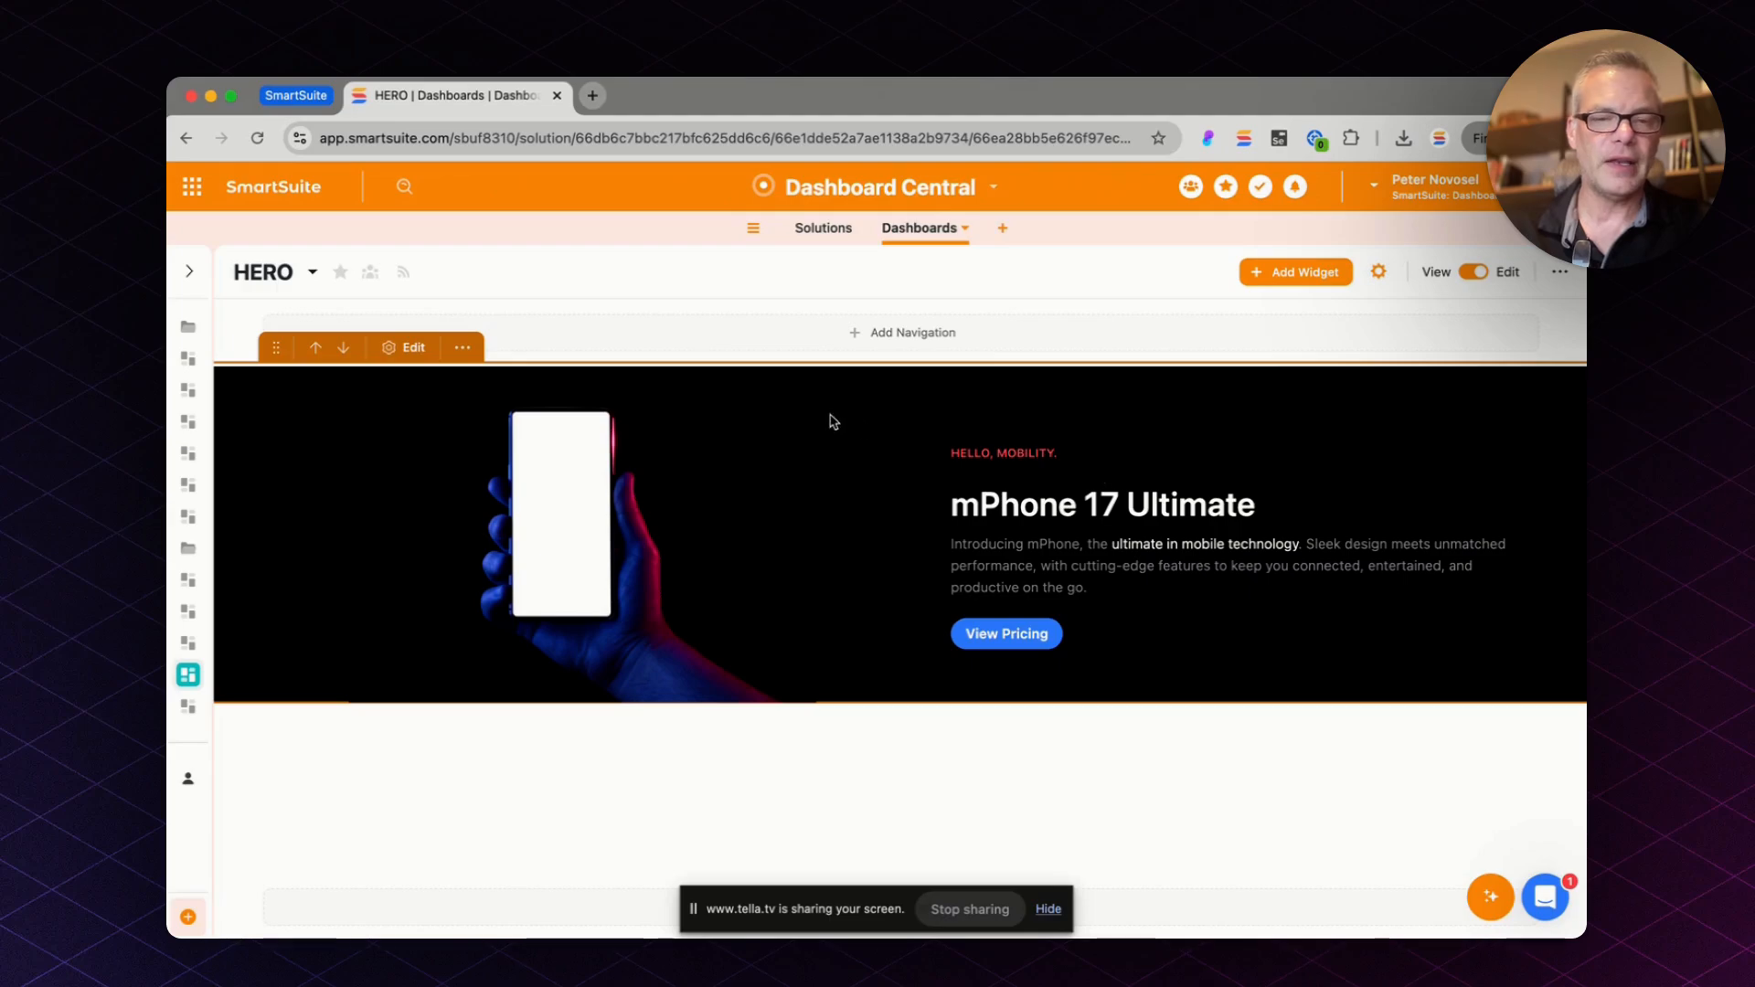
pyautogui.click(1474, 272)
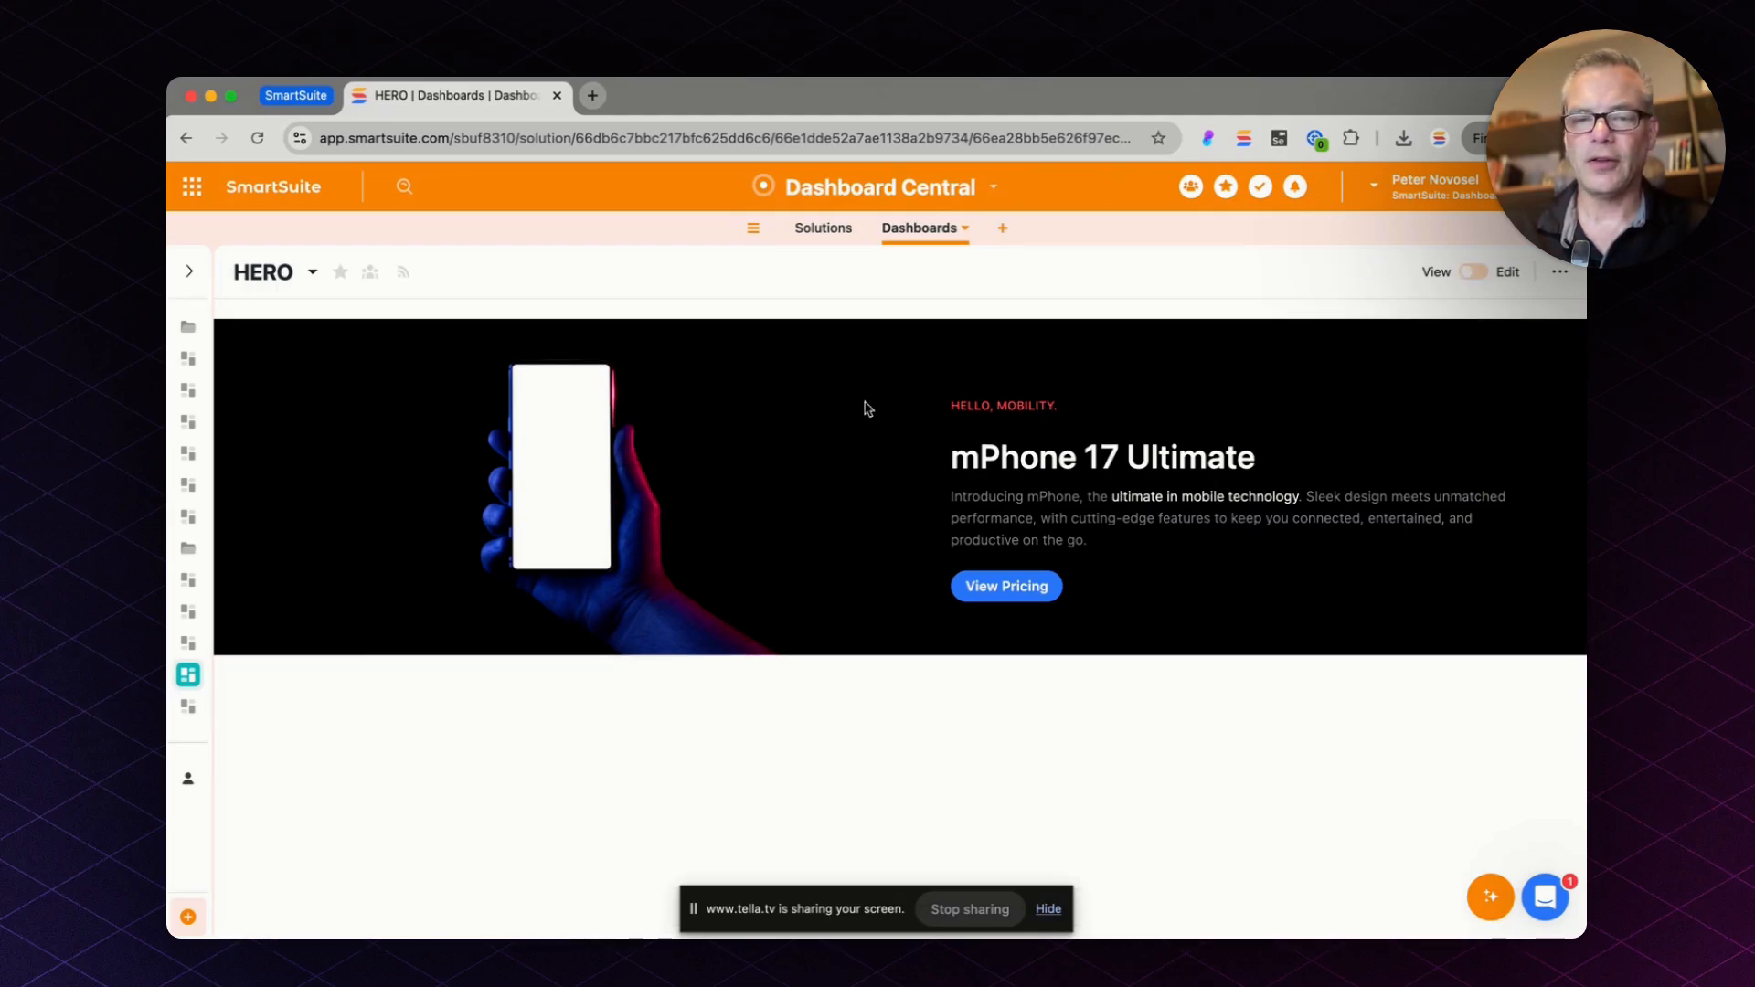